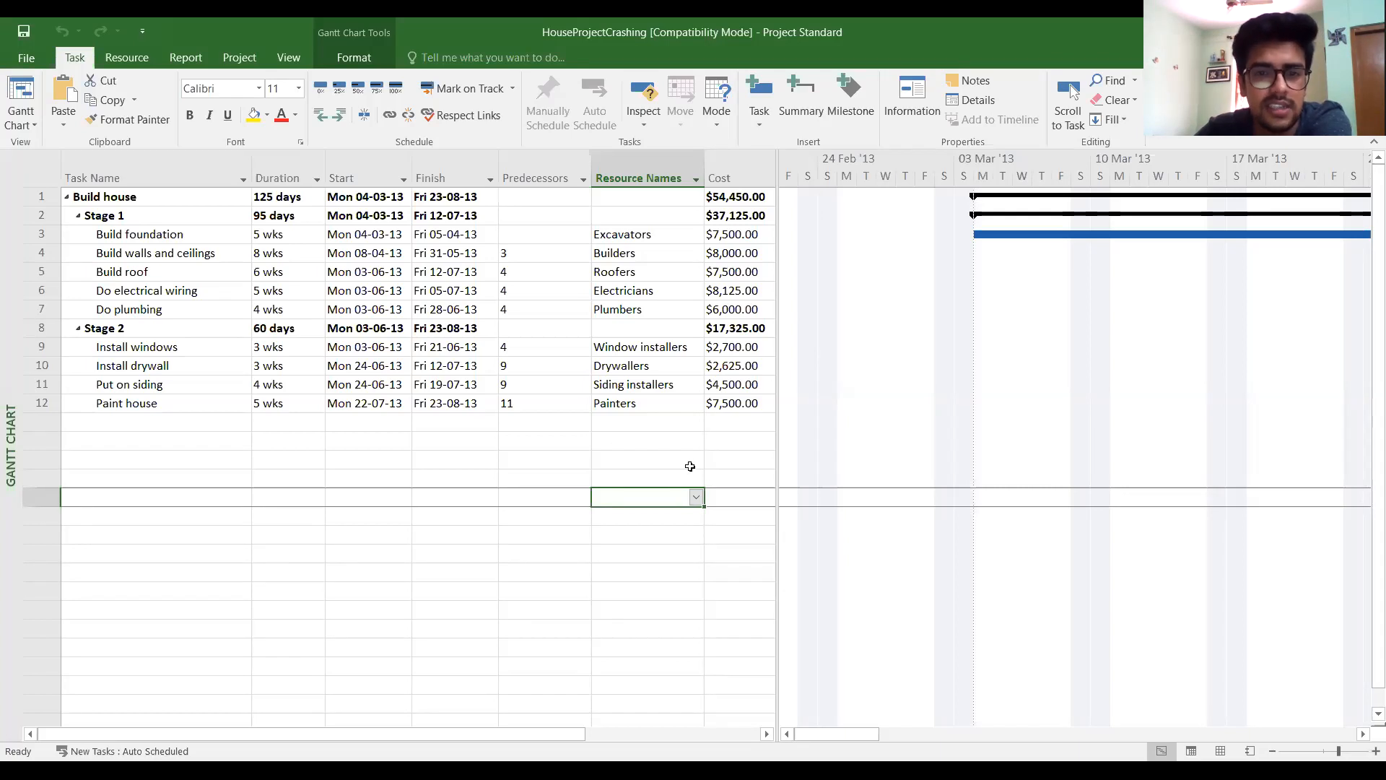
pyautogui.click(667, 443)
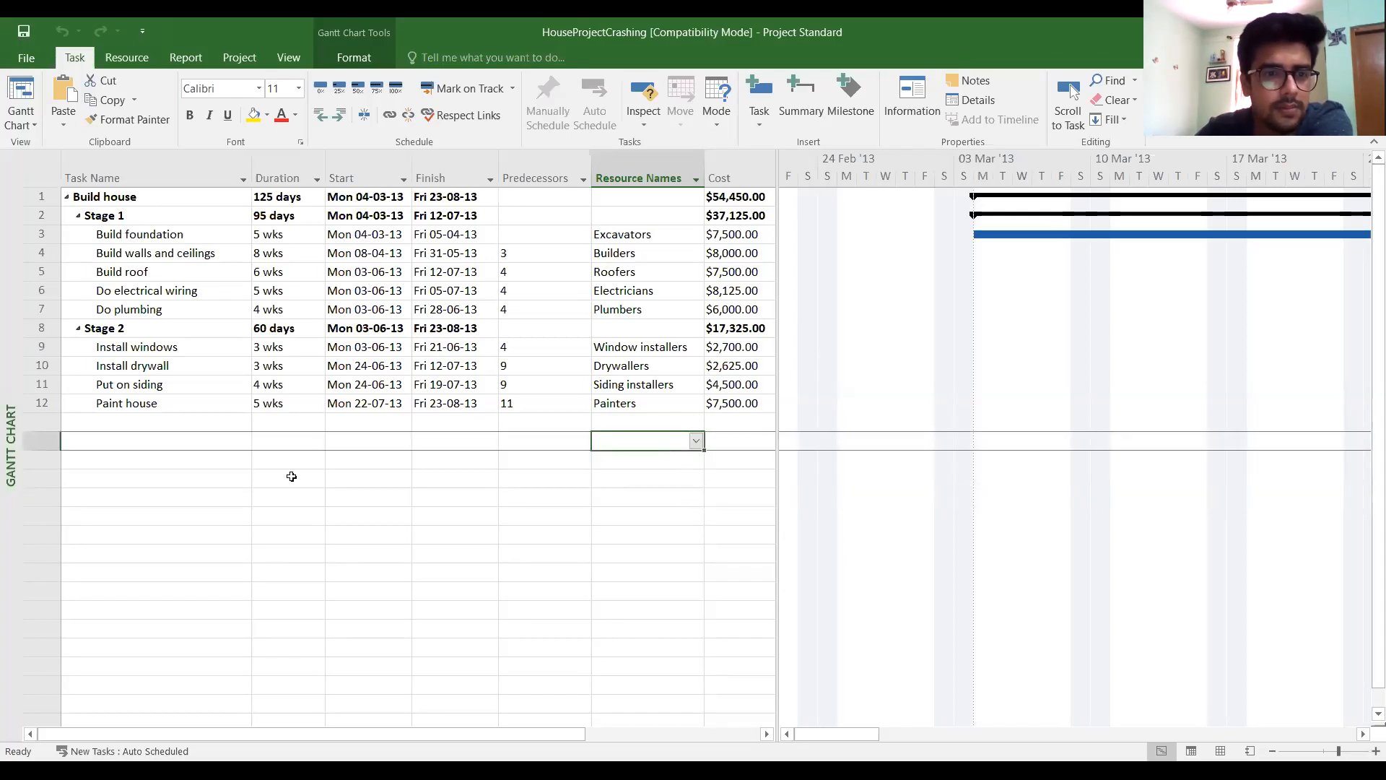
pyautogui.click(197, 461)
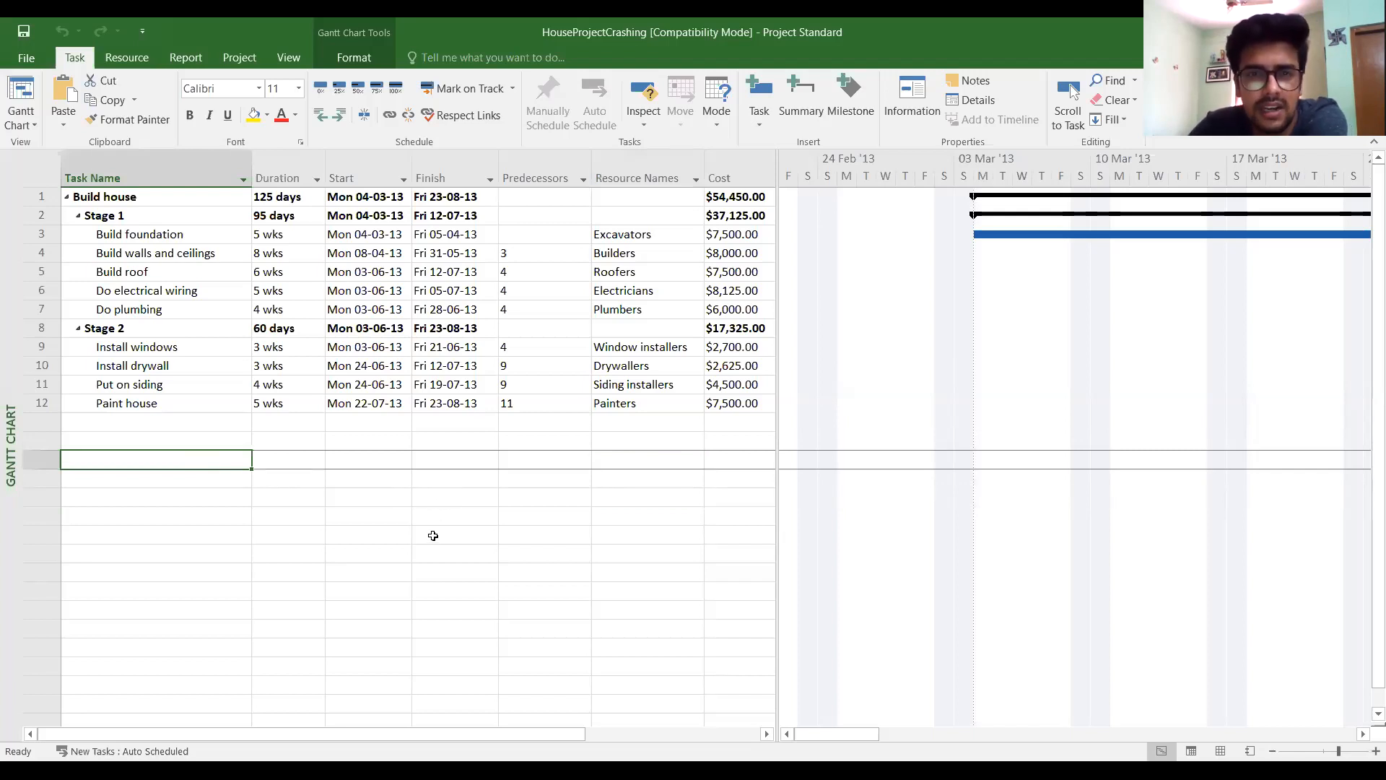
pyautogui.click(456, 479)
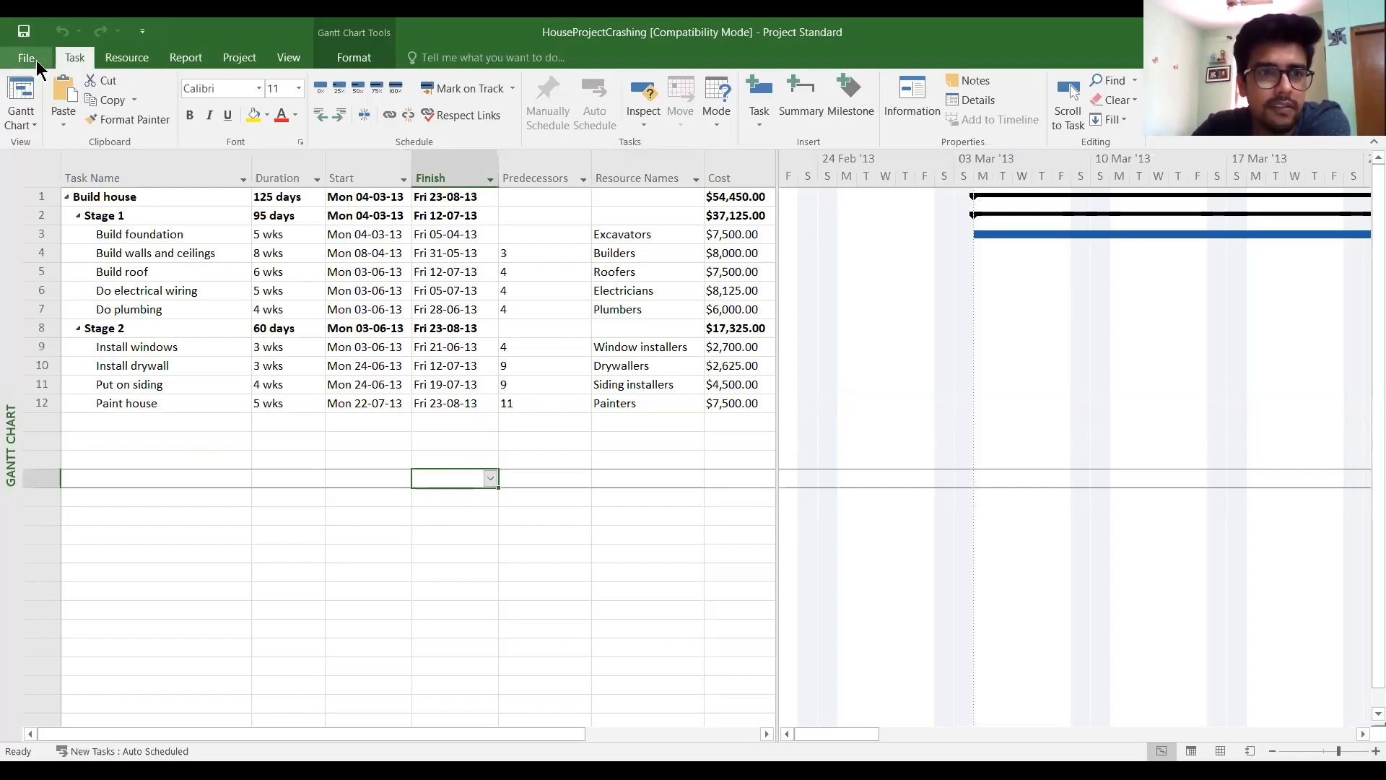
pyautogui.click(16, 55)
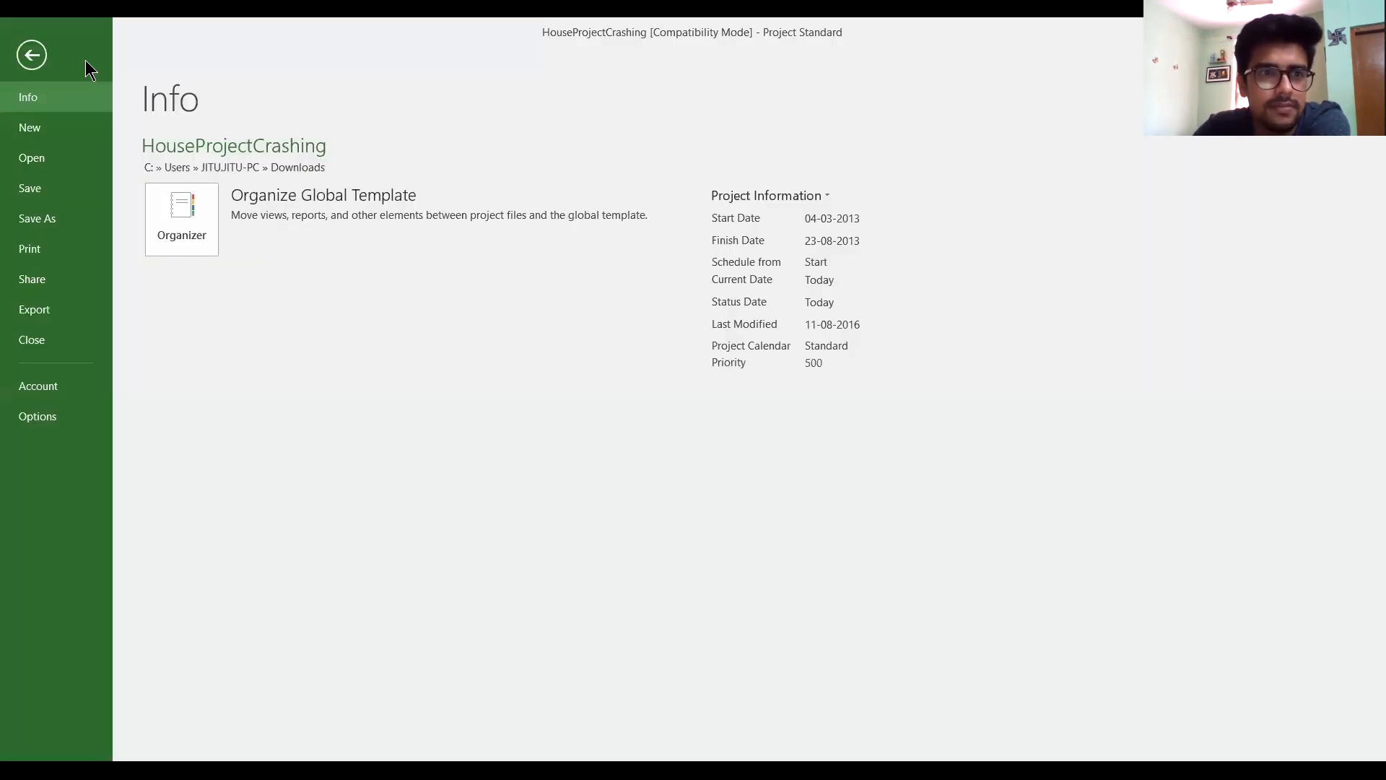
pyautogui.click(32, 55)
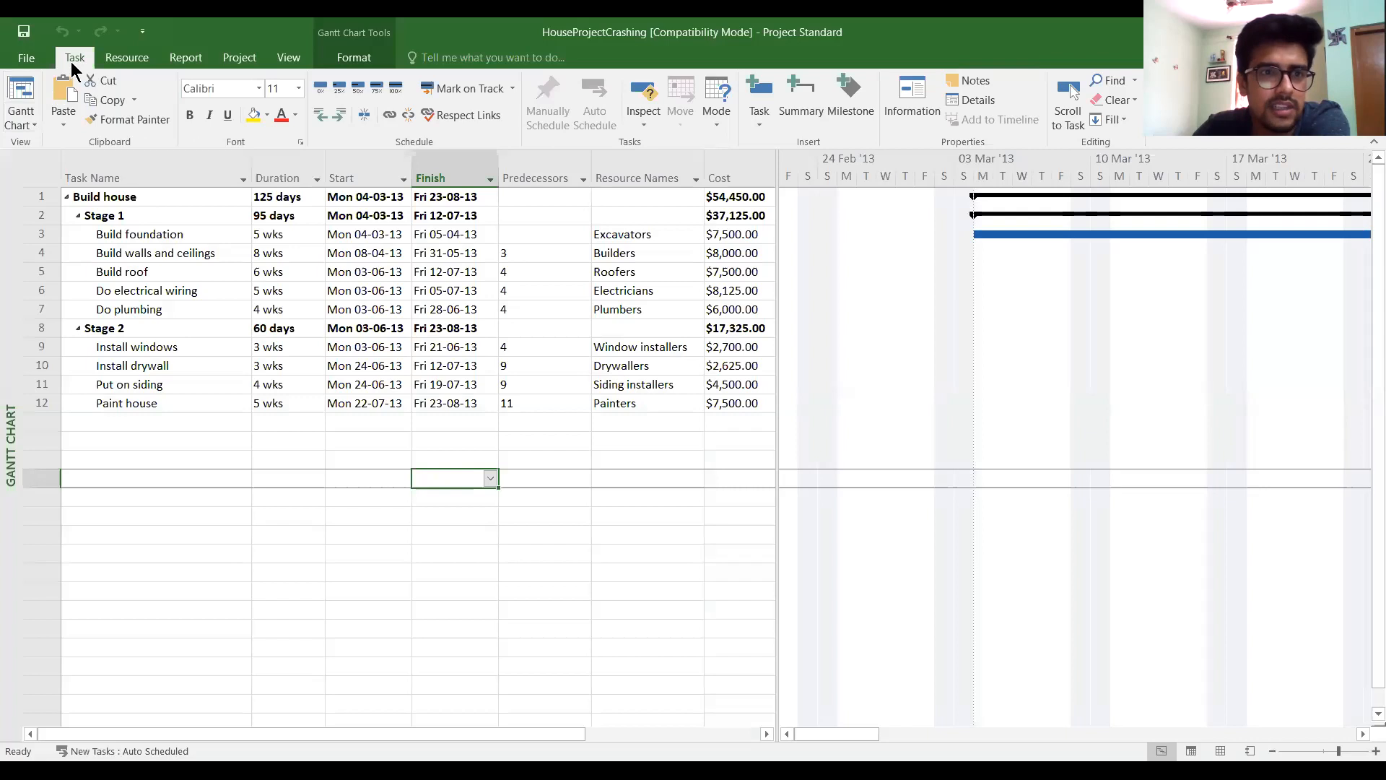
pyautogui.click(123, 59)
pyautogui.click(187, 59)
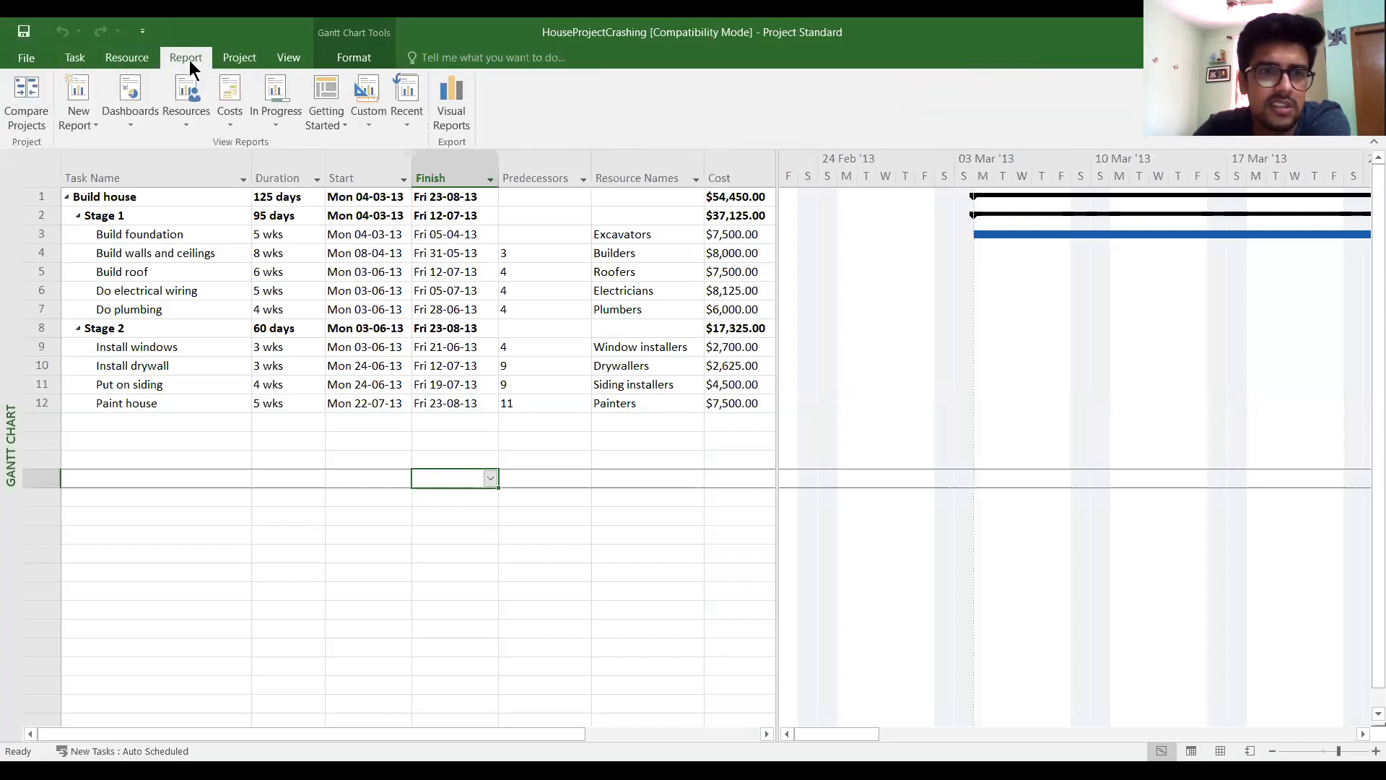
pyautogui.click(241, 57)
pyautogui.click(293, 58)
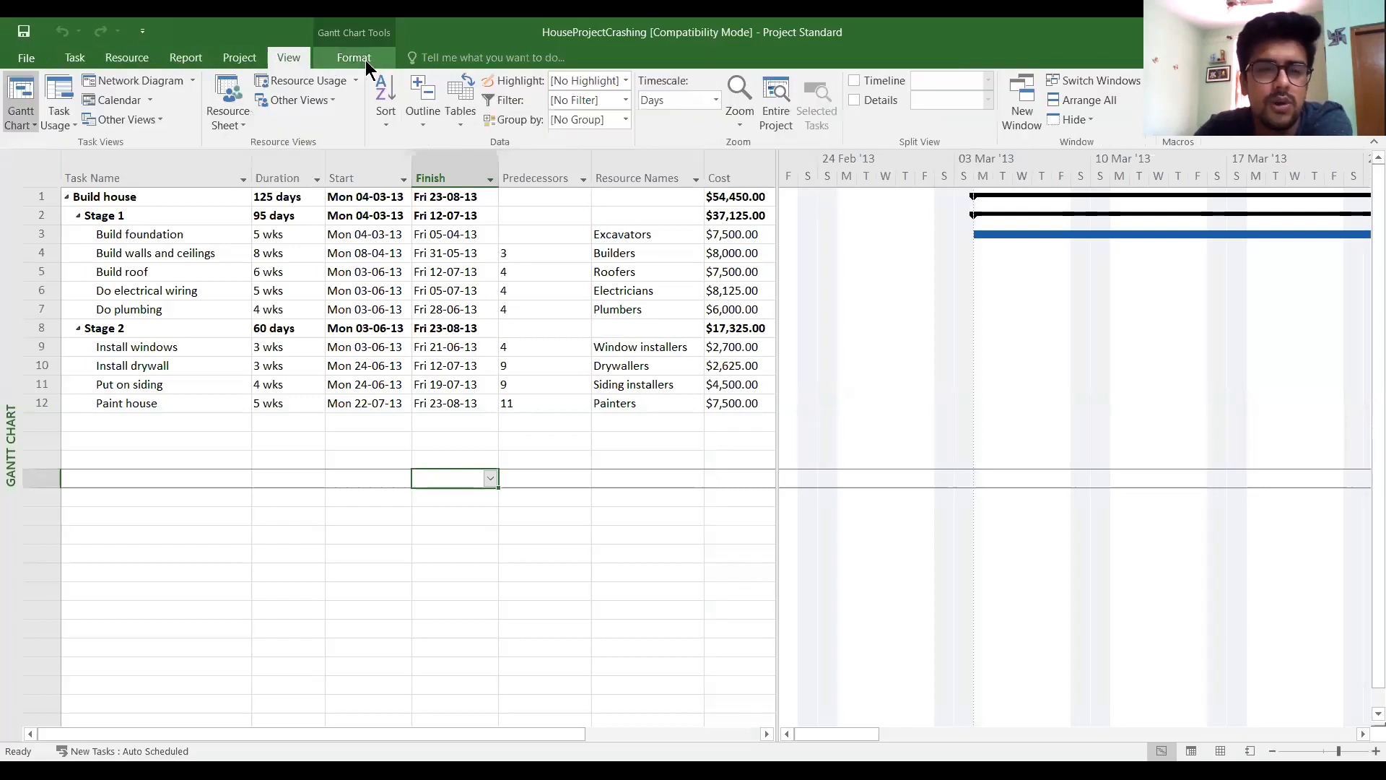
pyautogui.click(363, 61)
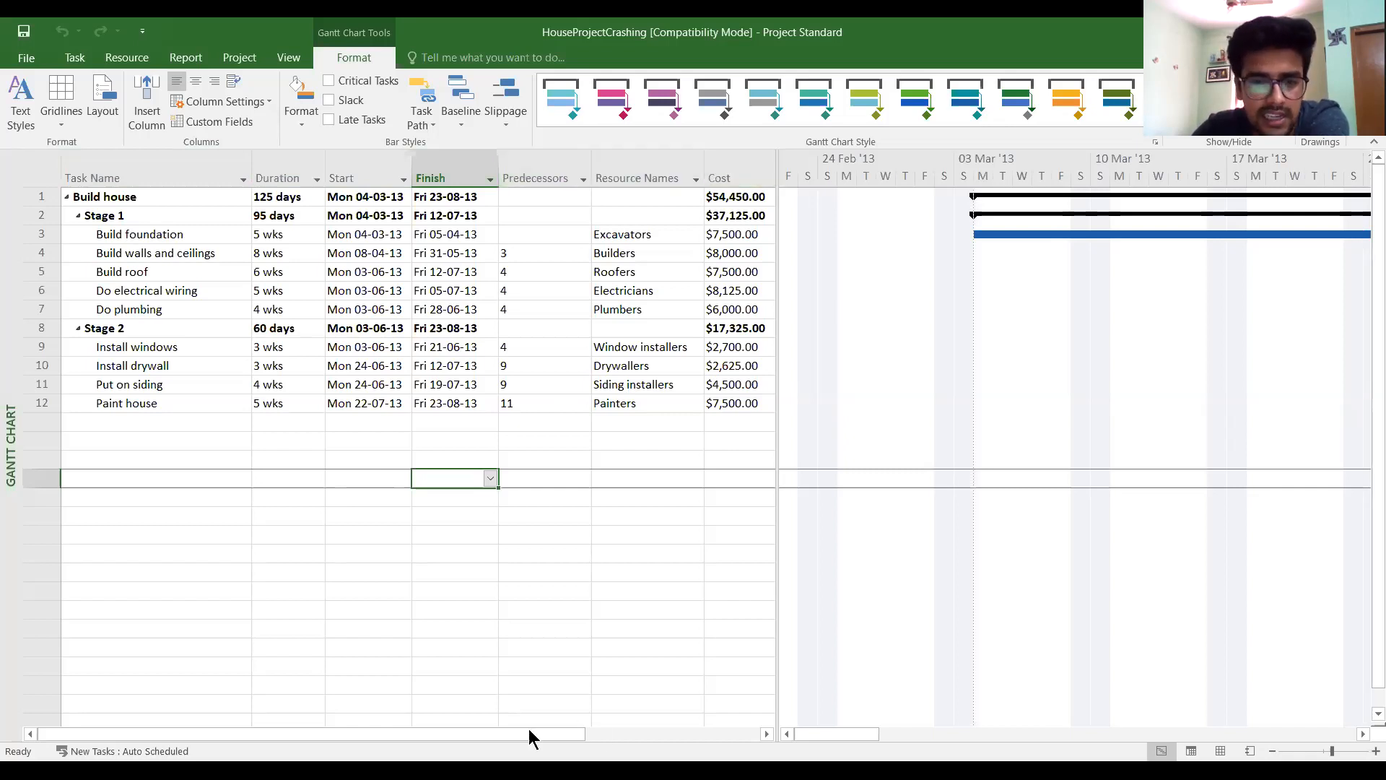
# Narrow the task table so it ends after the Resource Names column, giving the Gantt chart more room
pyautogui.moveTo(569, 735); pyautogui.dragTo(748, 733)
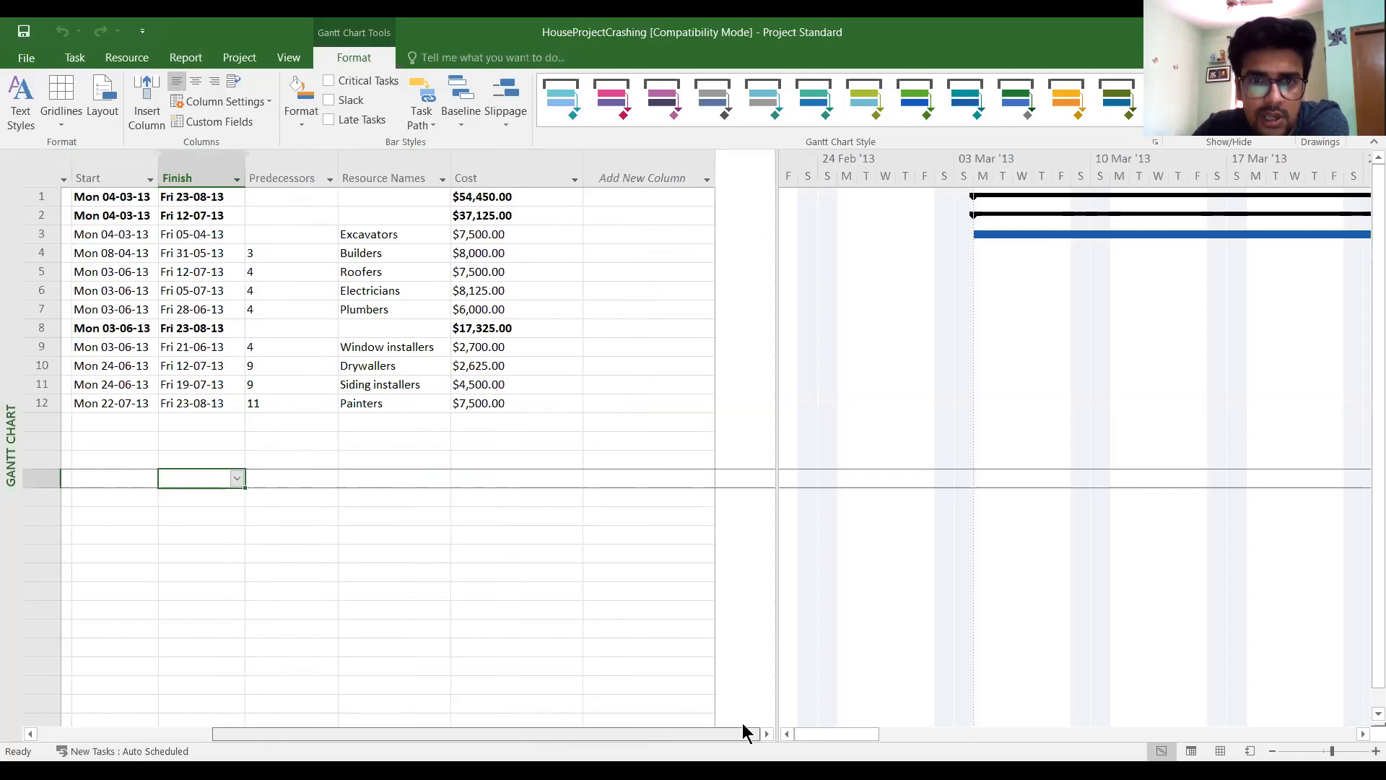
pyautogui.moveTo(616, 732); pyautogui.dragTo(390, 734)
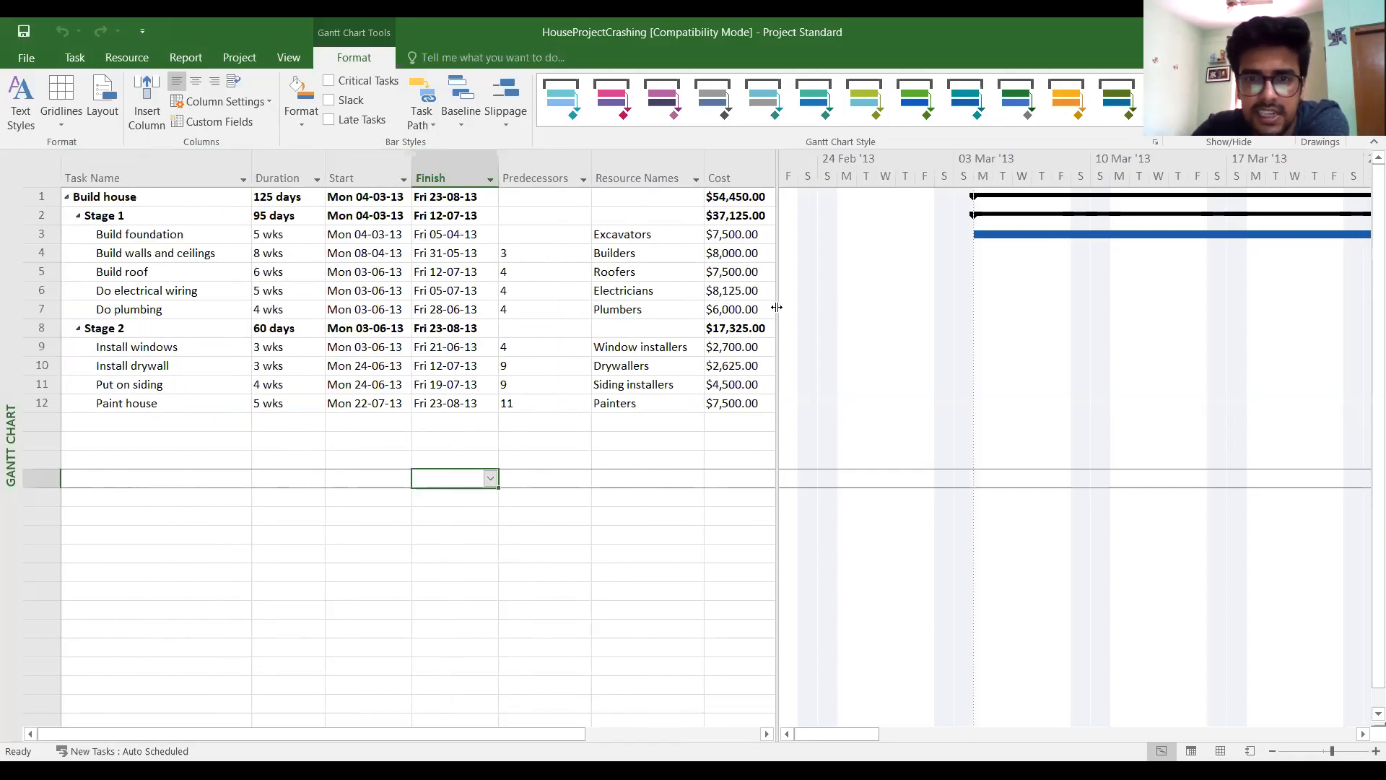
pyautogui.moveTo(777, 307); pyautogui.dragTo(694, 332)
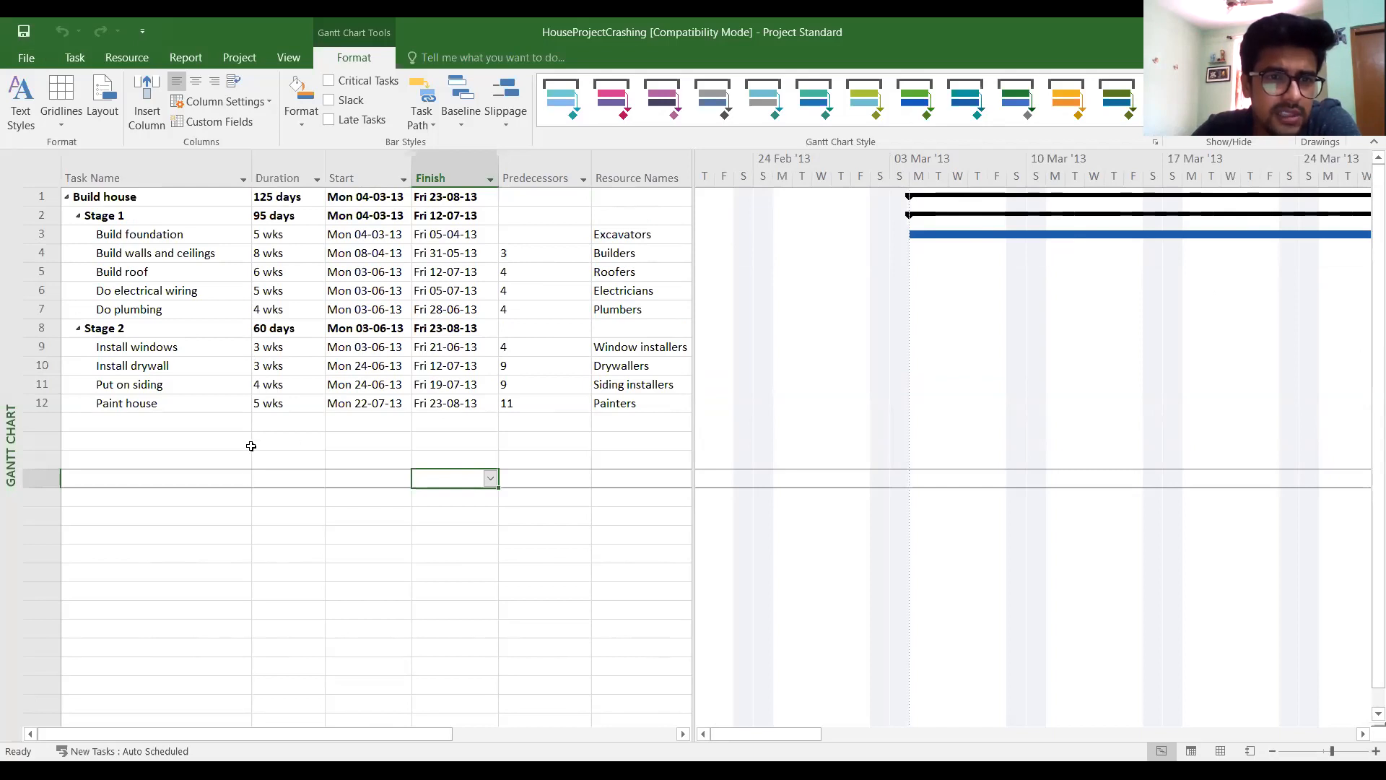
pyautogui.click(202, 428)
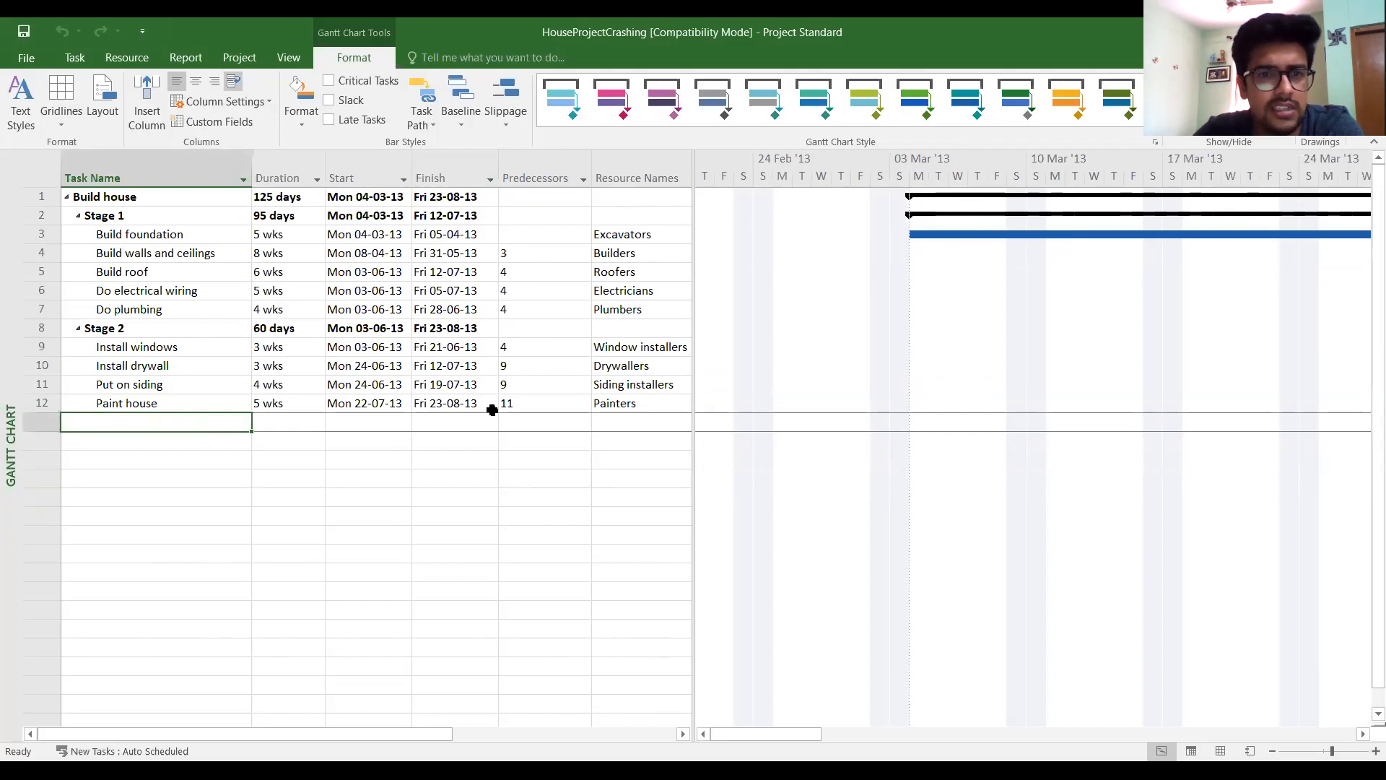
pyautogui.click(176, 444)
pyautogui.click(172, 482)
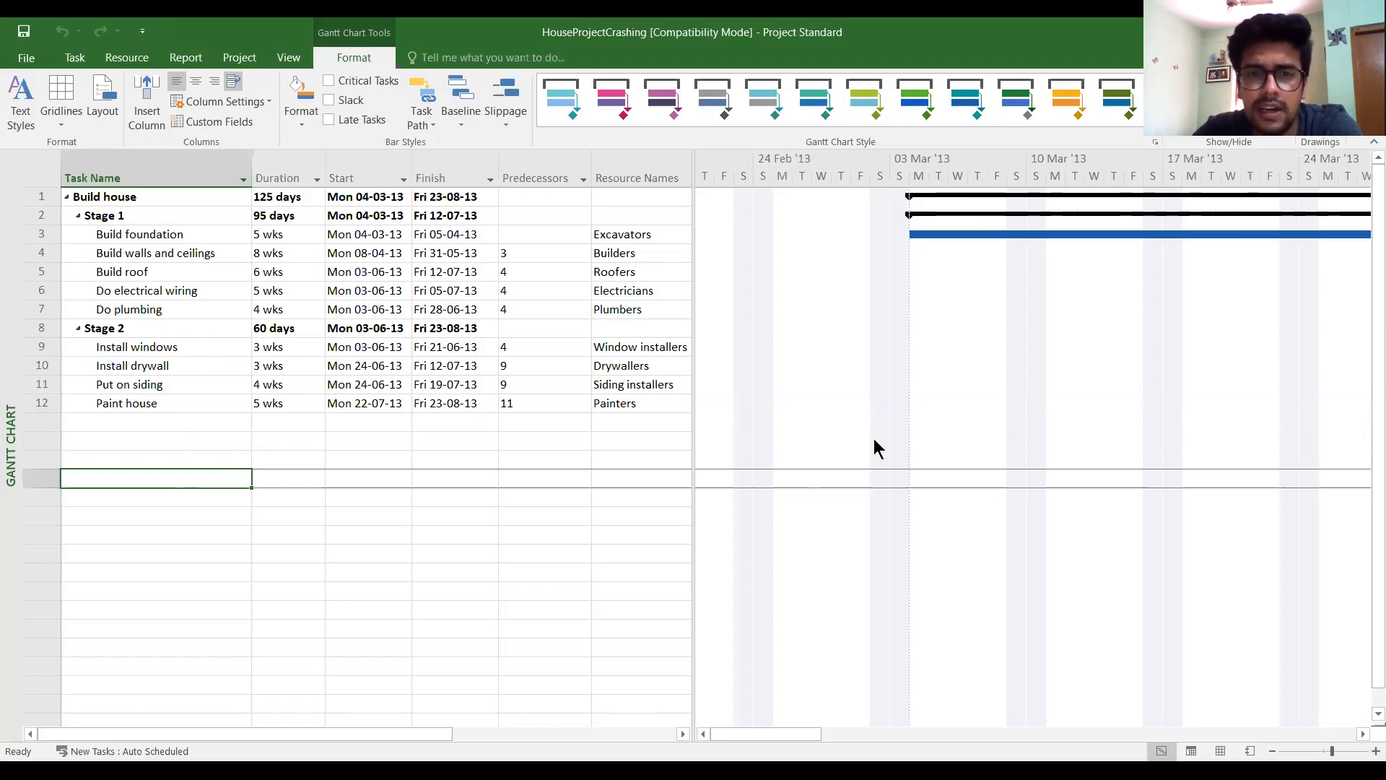
pyautogui.click(192, 426)
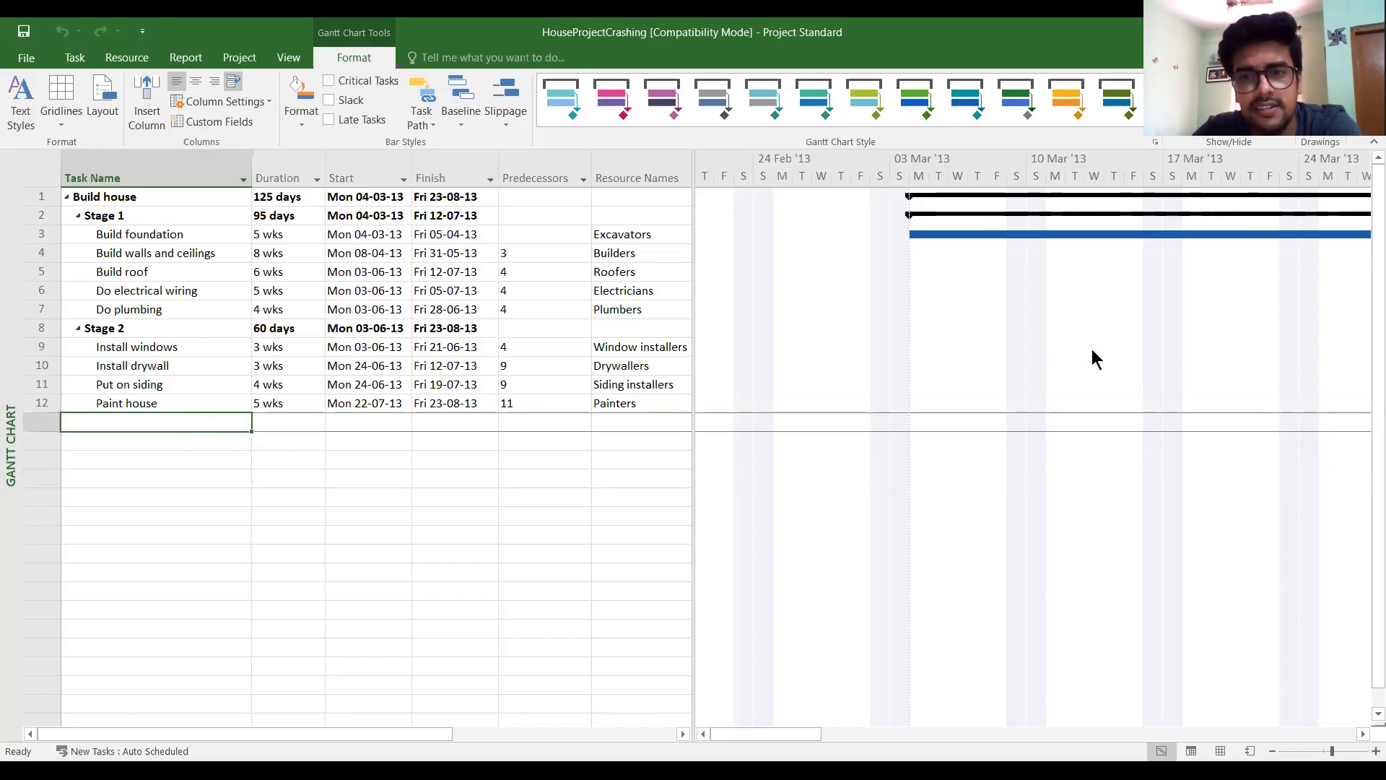
pyautogui.scroll(-3, 1149, 403)
pyautogui.scroll(3, 1148, 403)
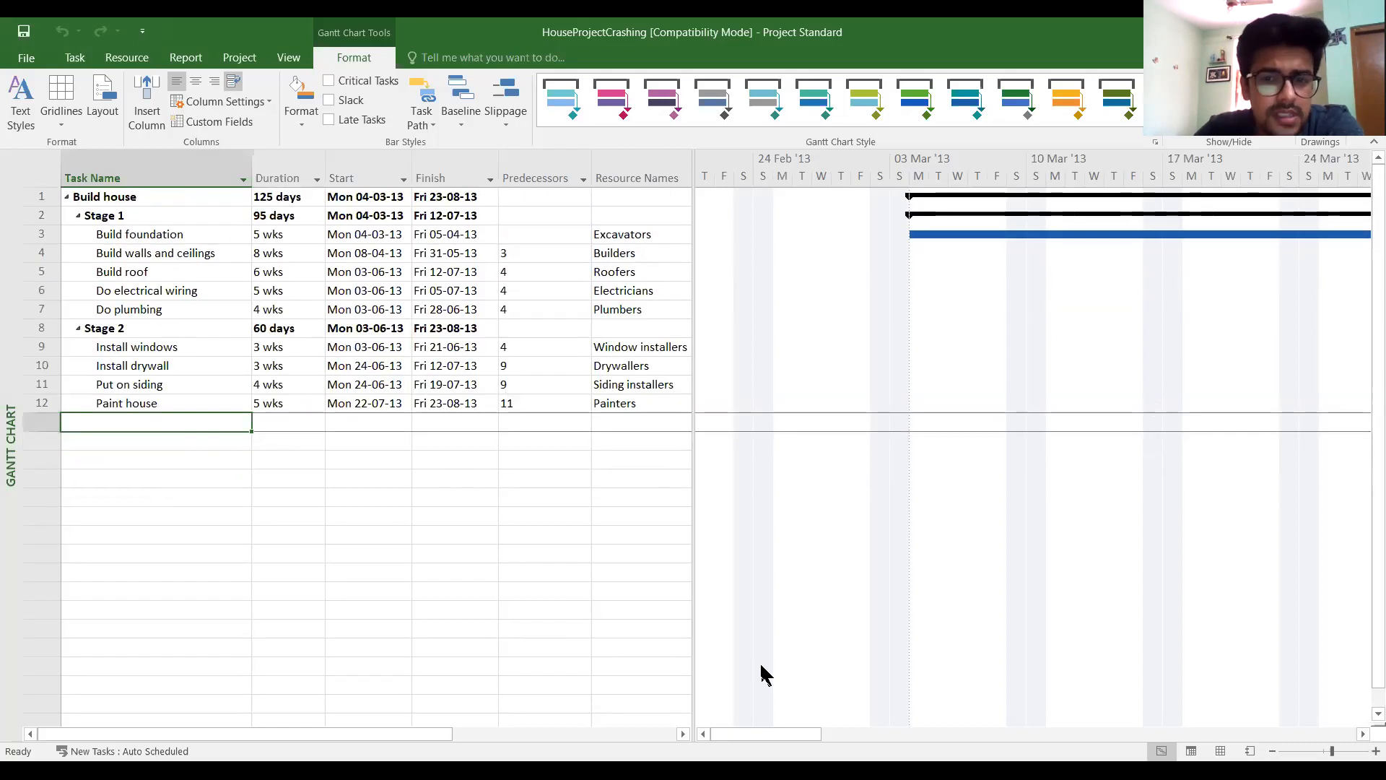
# Examine the Gantt bars of Build foundation and Build walls and ceilings against their durations, resources and dependency link
pyautogui.moveTo(758, 734); pyautogui.dragTo(836, 735)
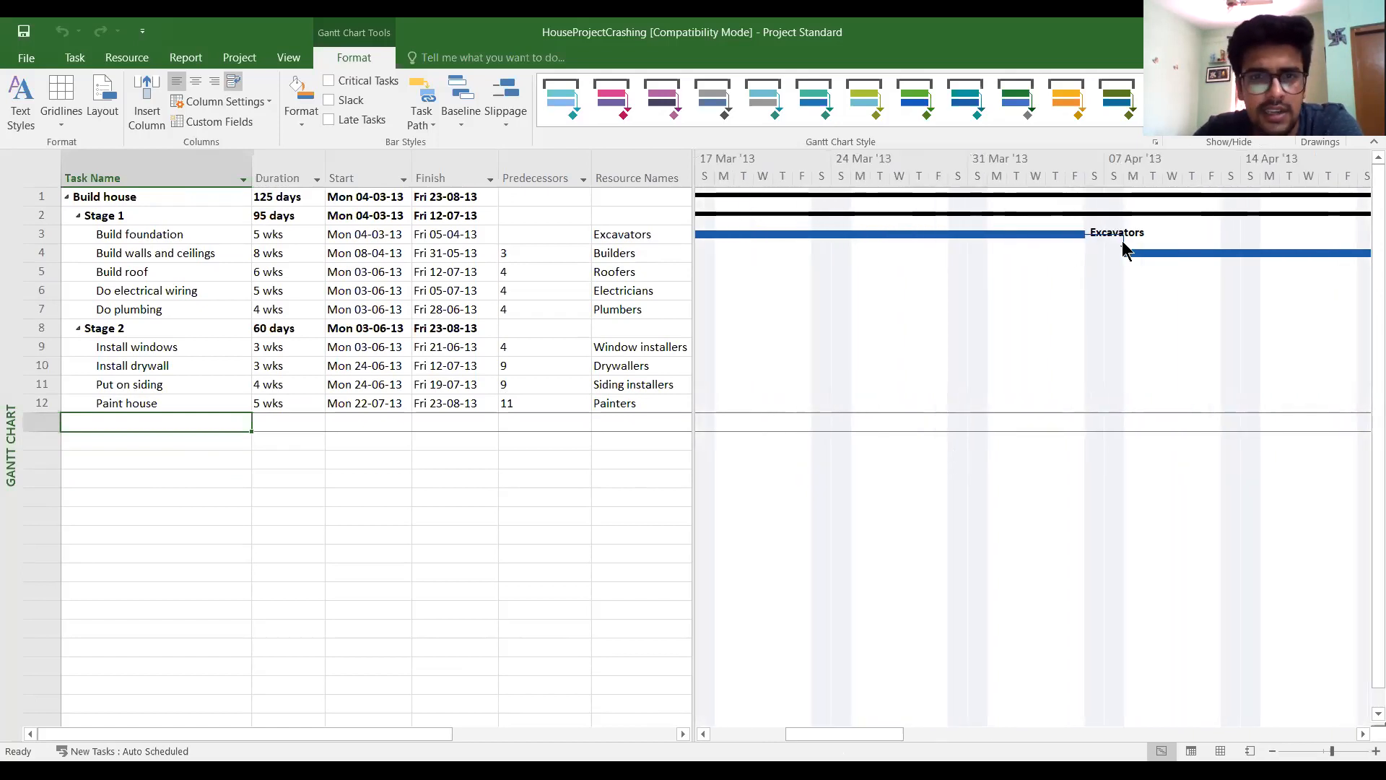
pyautogui.click(623, 234)
pyautogui.click(161, 238)
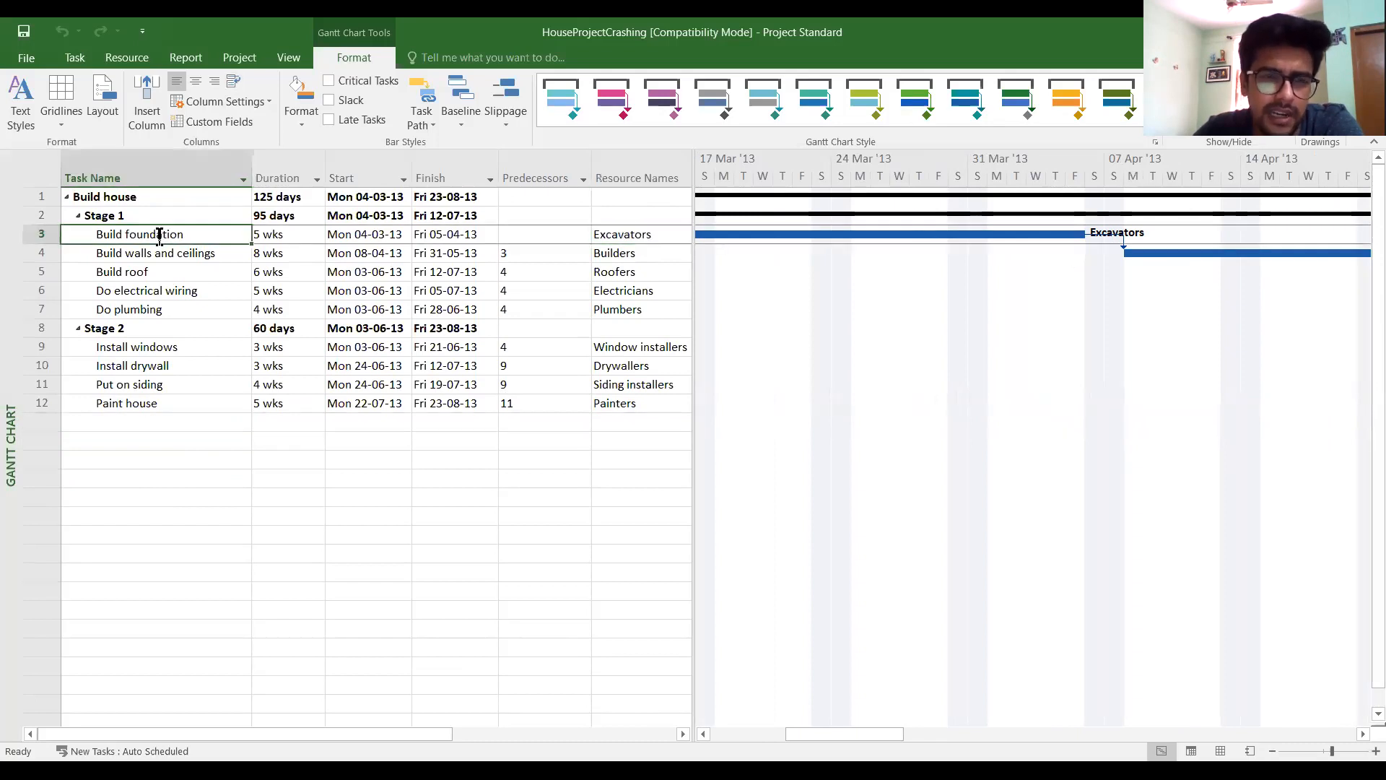
pyautogui.click(272, 237)
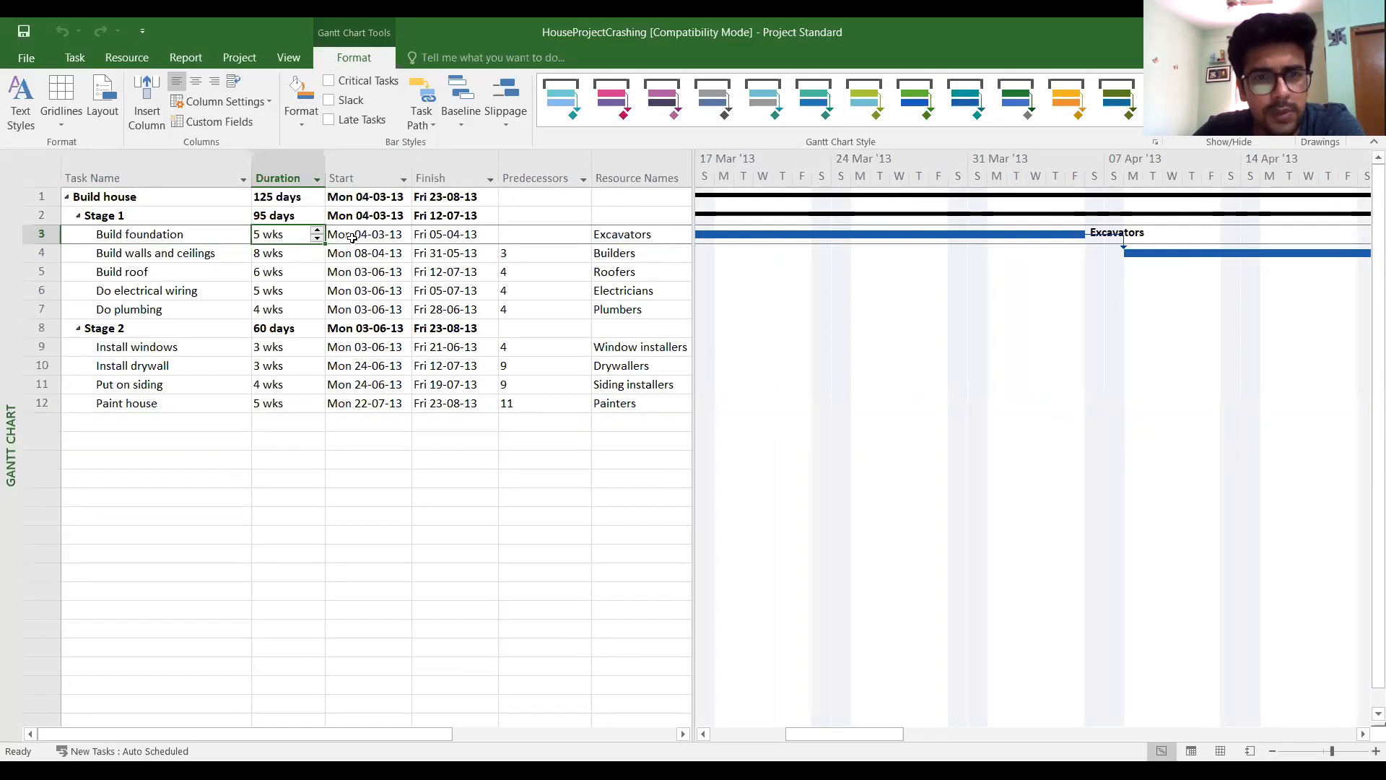
pyautogui.click(761, 234)
pyautogui.moveTo(814, 730); pyautogui.dragTo(728, 730)
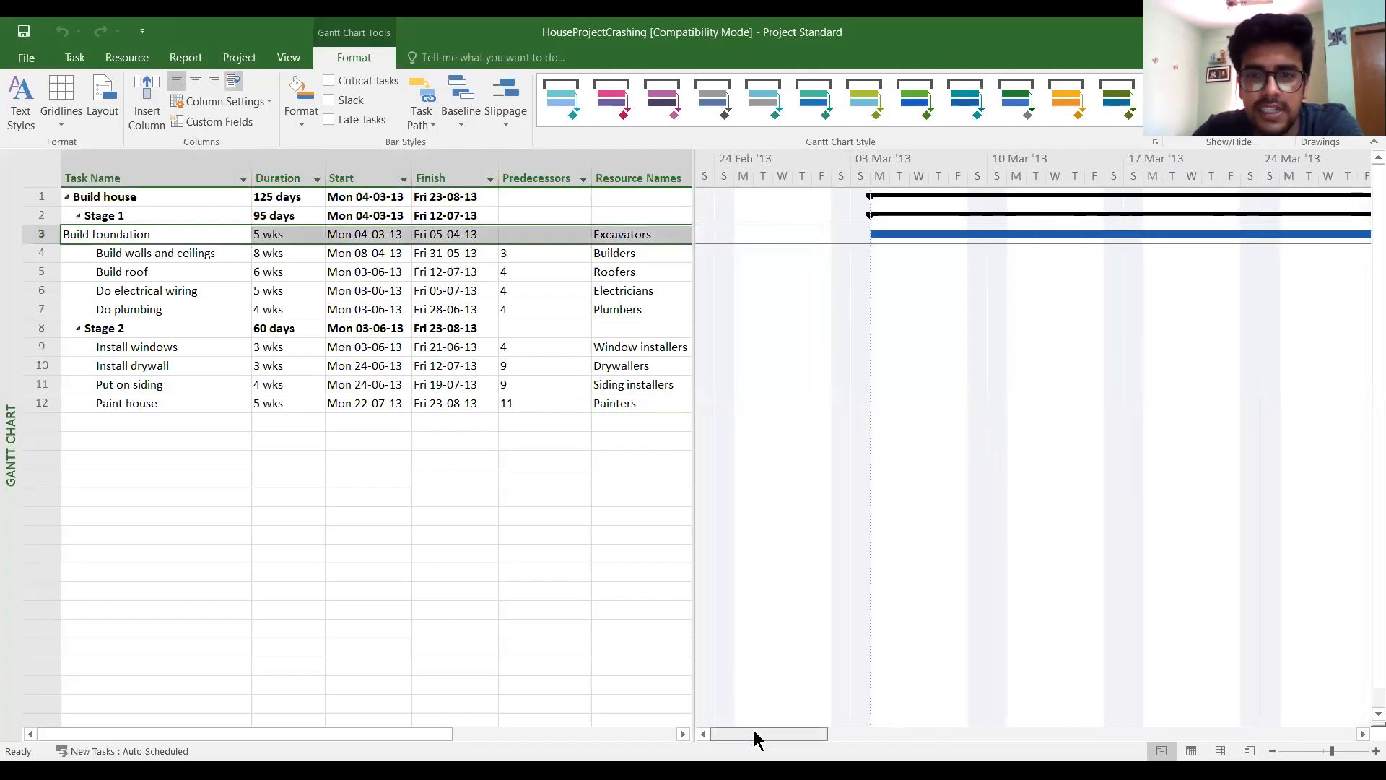
pyautogui.moveTo(755, 733); pyautogui.dragTo(768, 734)
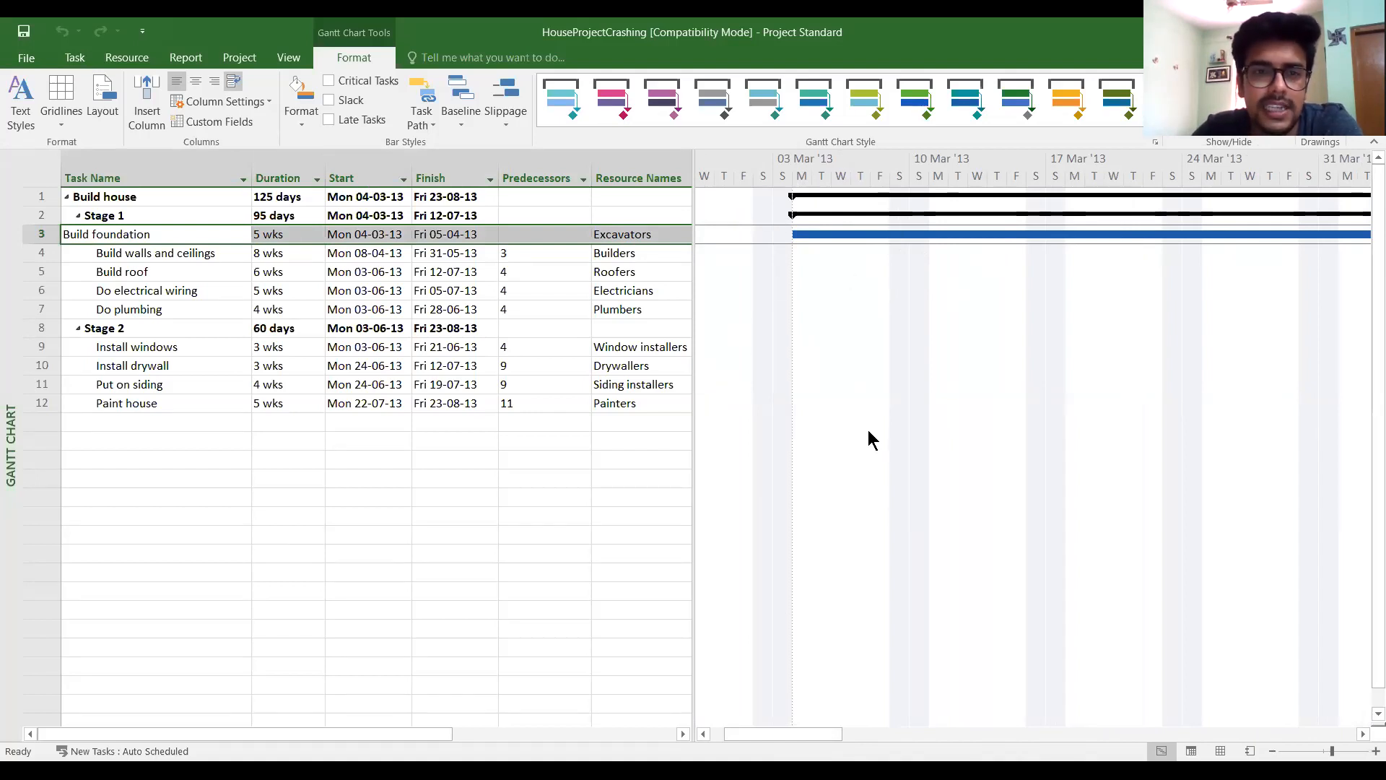
pyautogui.click(261, 253)
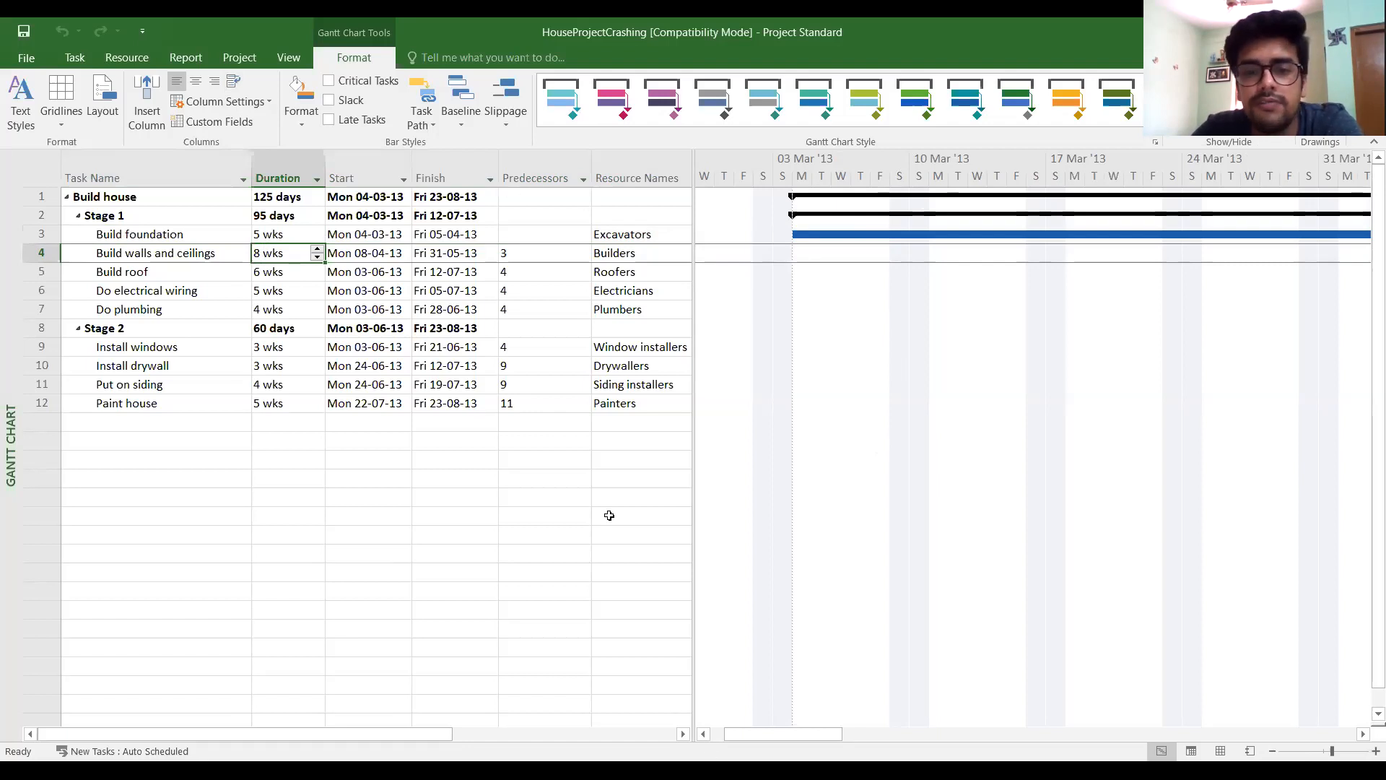
pyautogui.moveTo(800, 738); pyautogui.dragTo(853, 729)
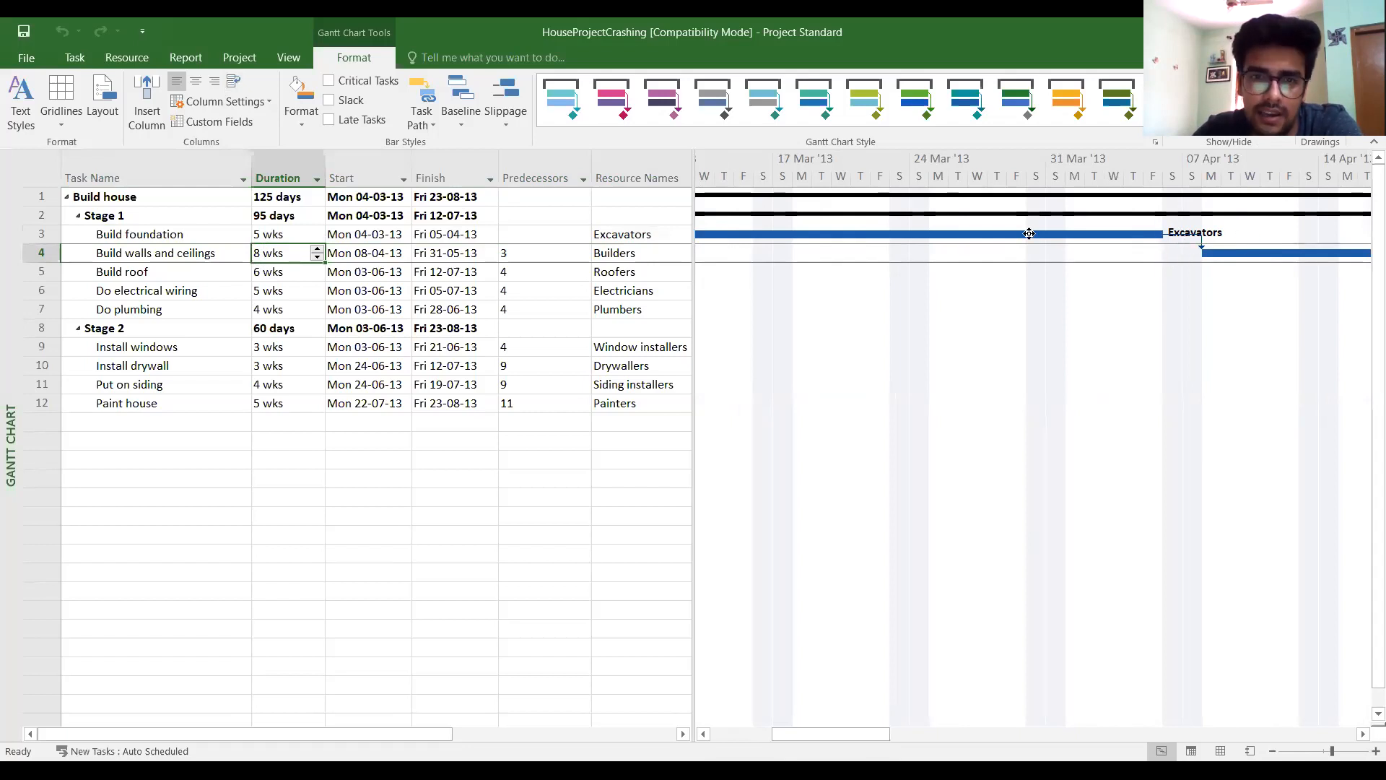
pyautogui.click(615, 234)
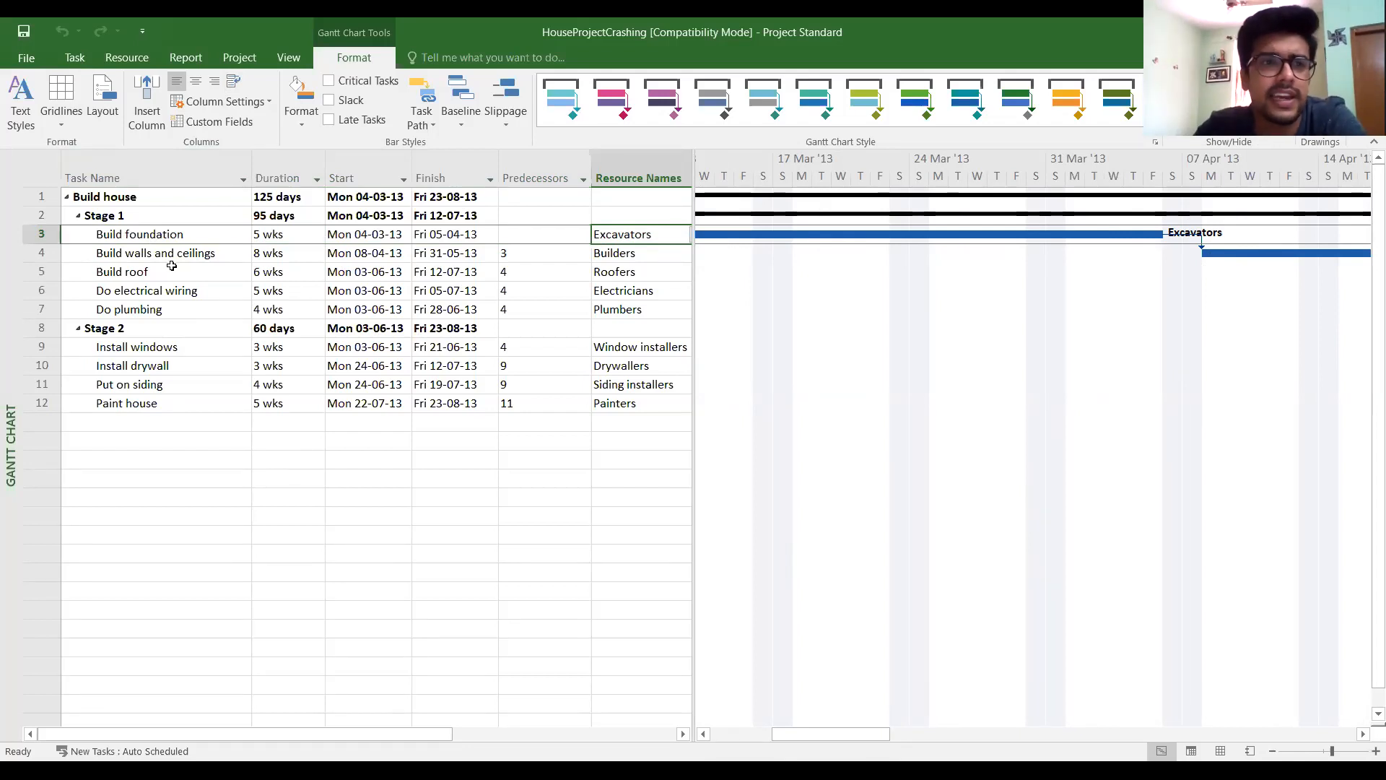
# Open the Display settings of the project options and review the available calendar types
pyautogui.click(33, 54)
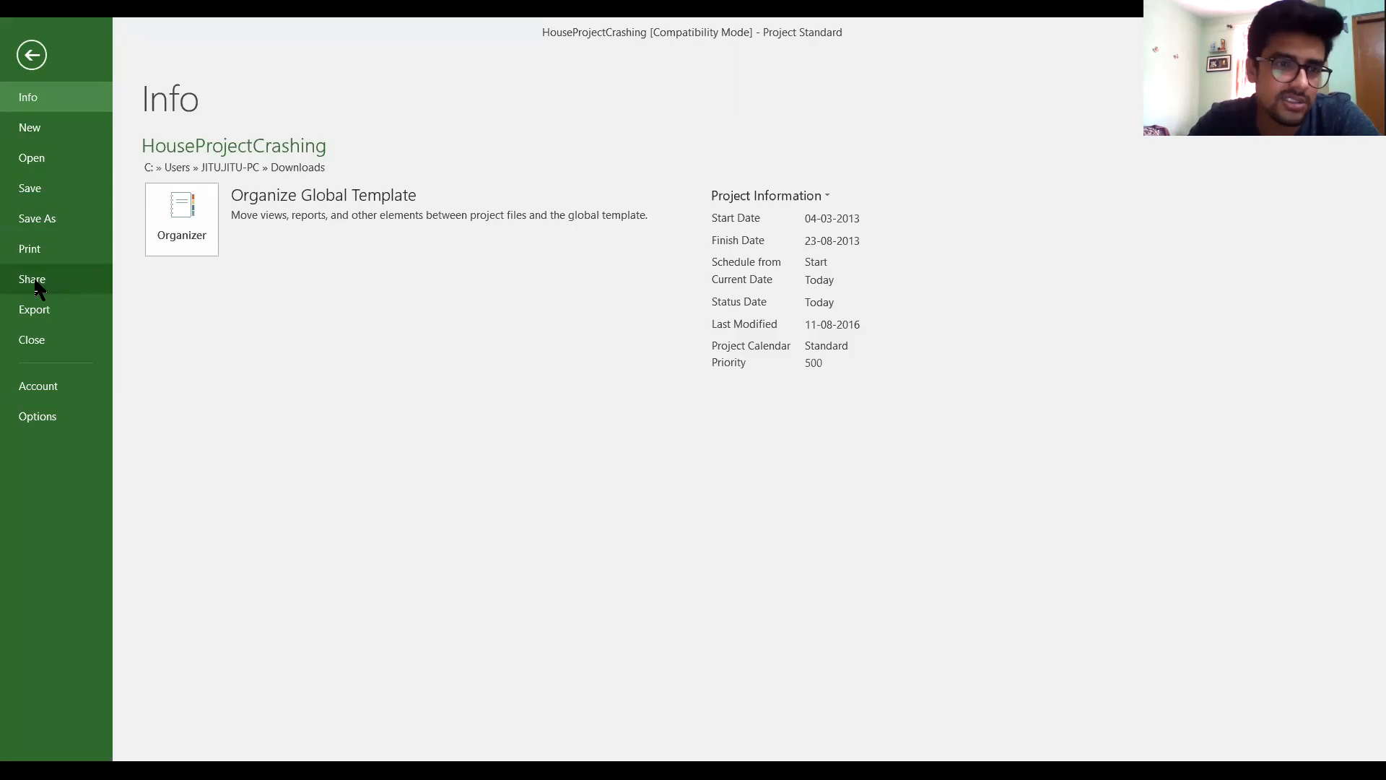
pyautogui.click(40, 317)
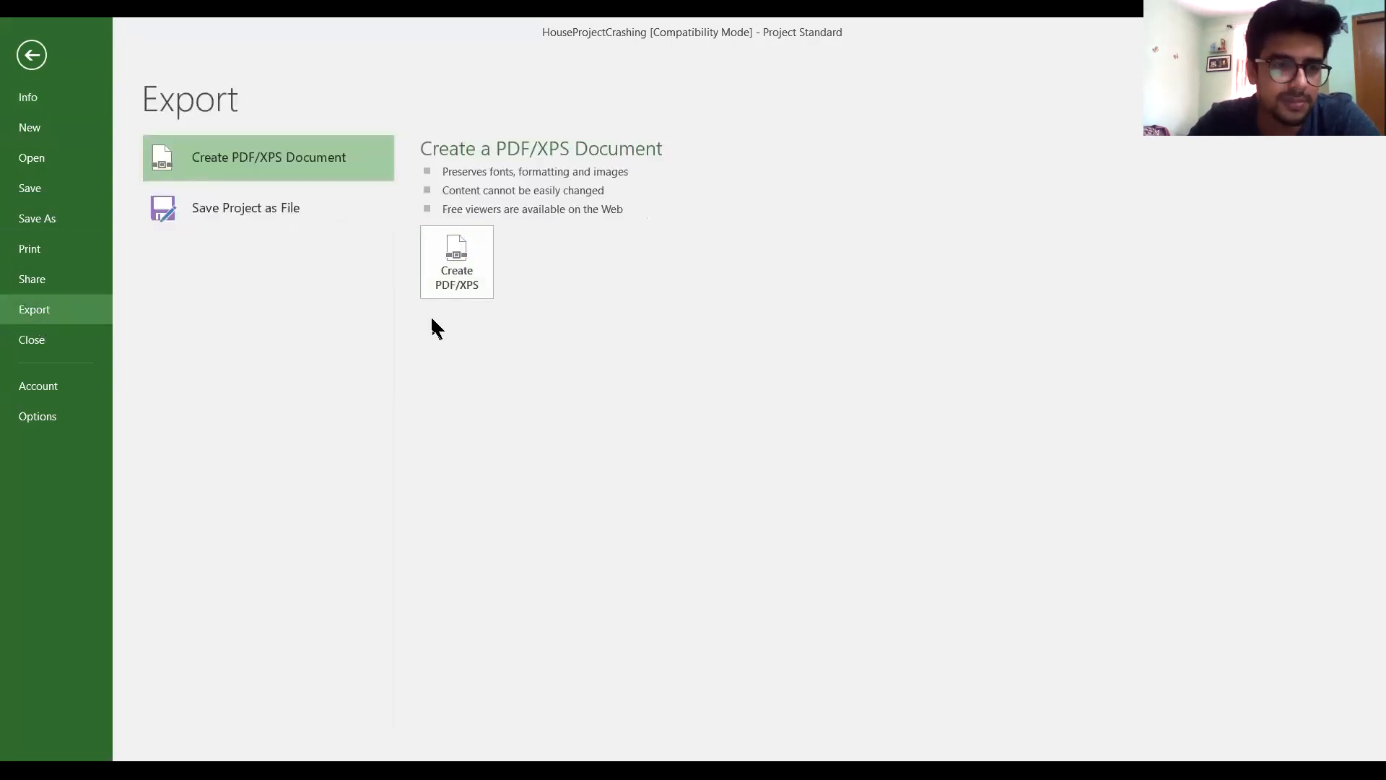
pyautogui.click(52, 418)
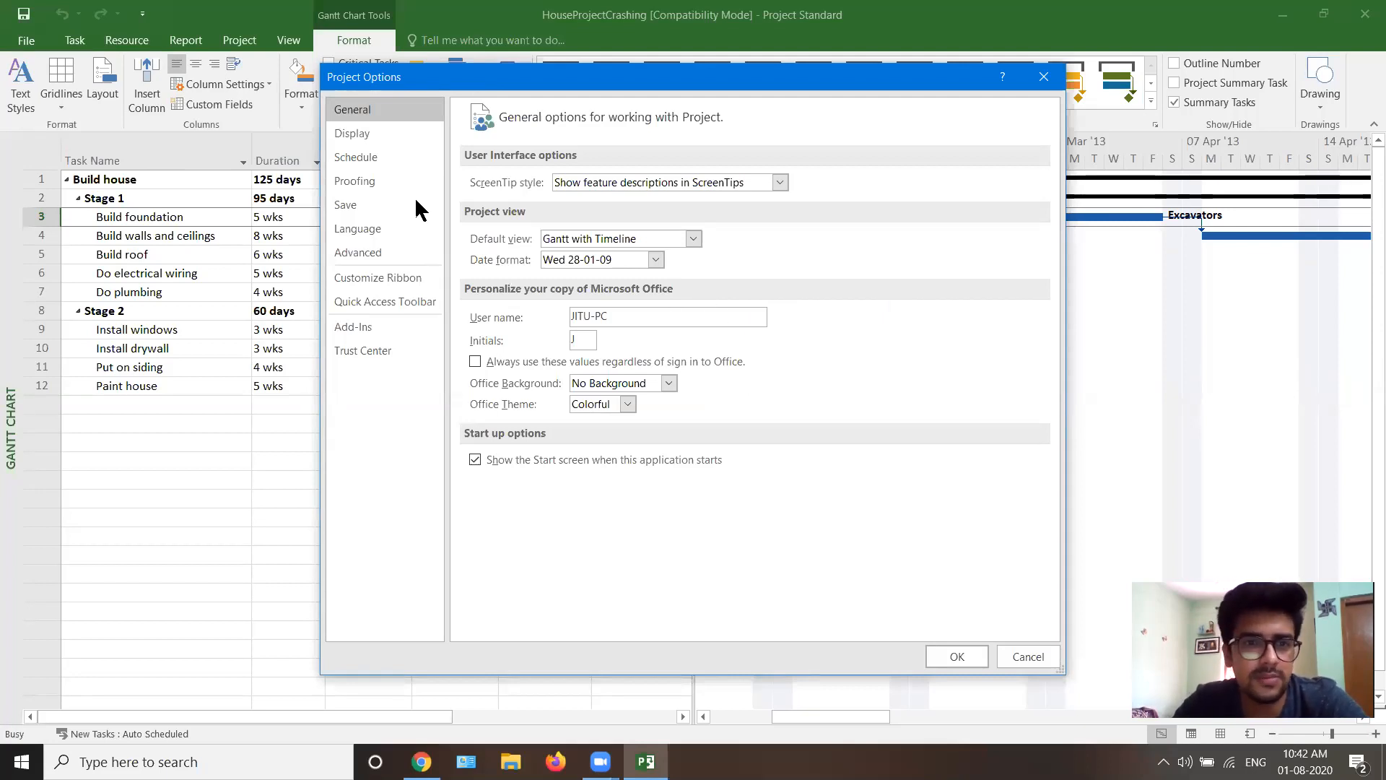
pyautogui.click(384, 133)
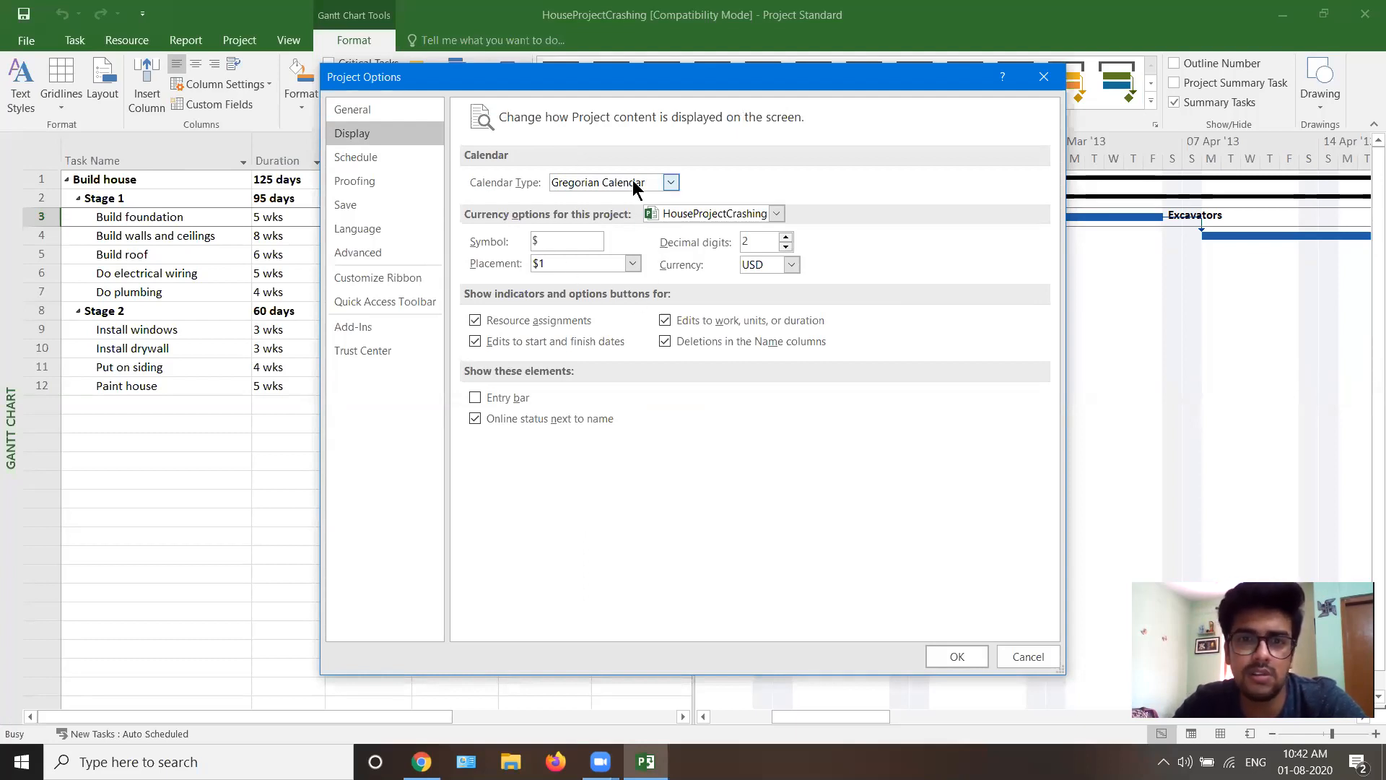
pyautogui.click(668, 183)
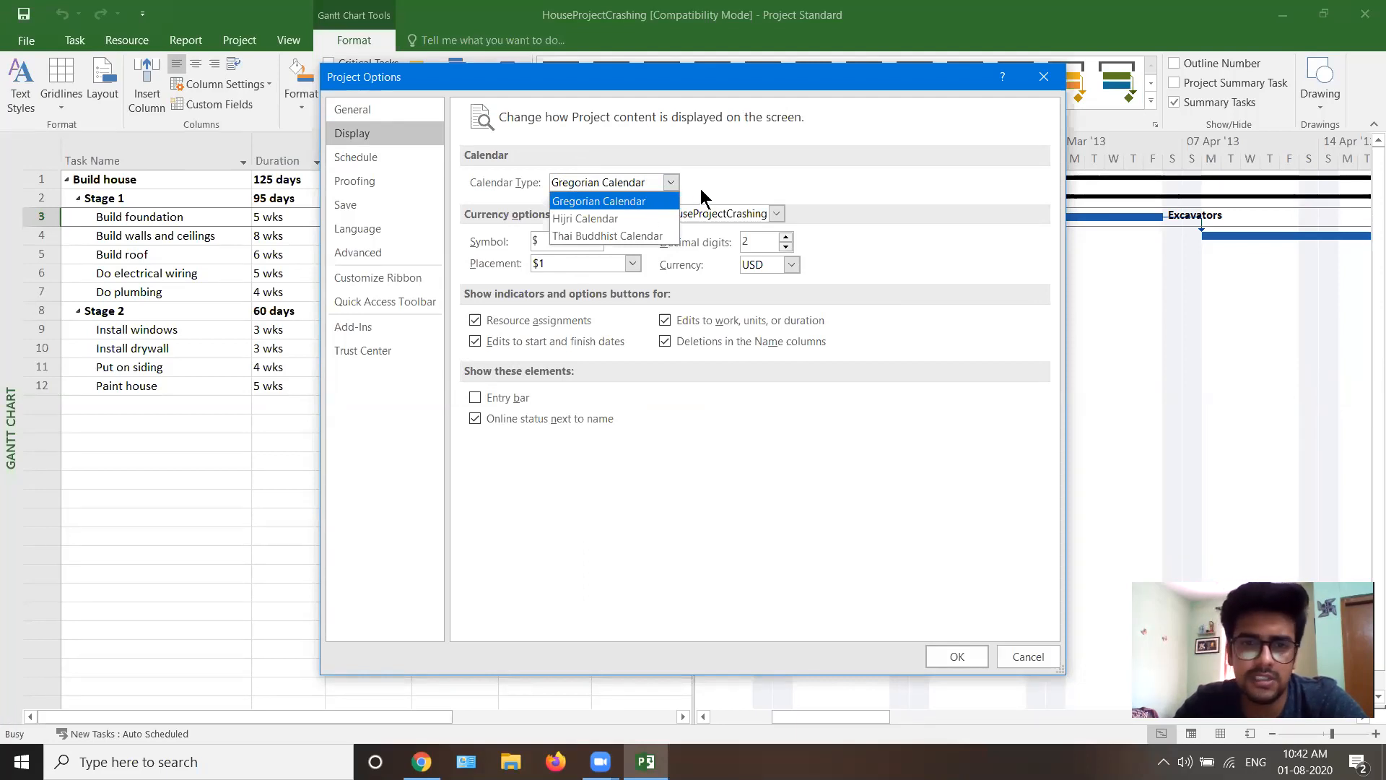
pyautogui.click(728, 173)
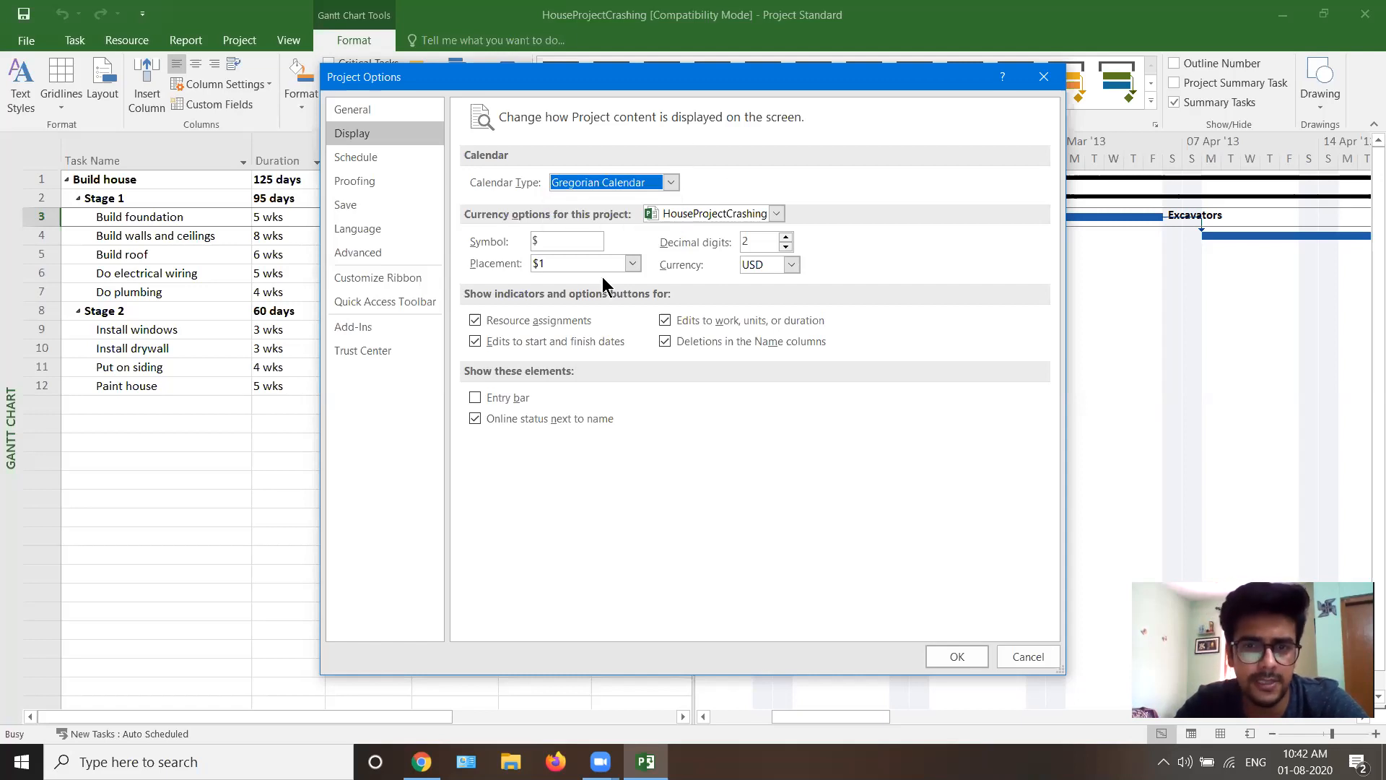
pyautogui.click(792, 266)
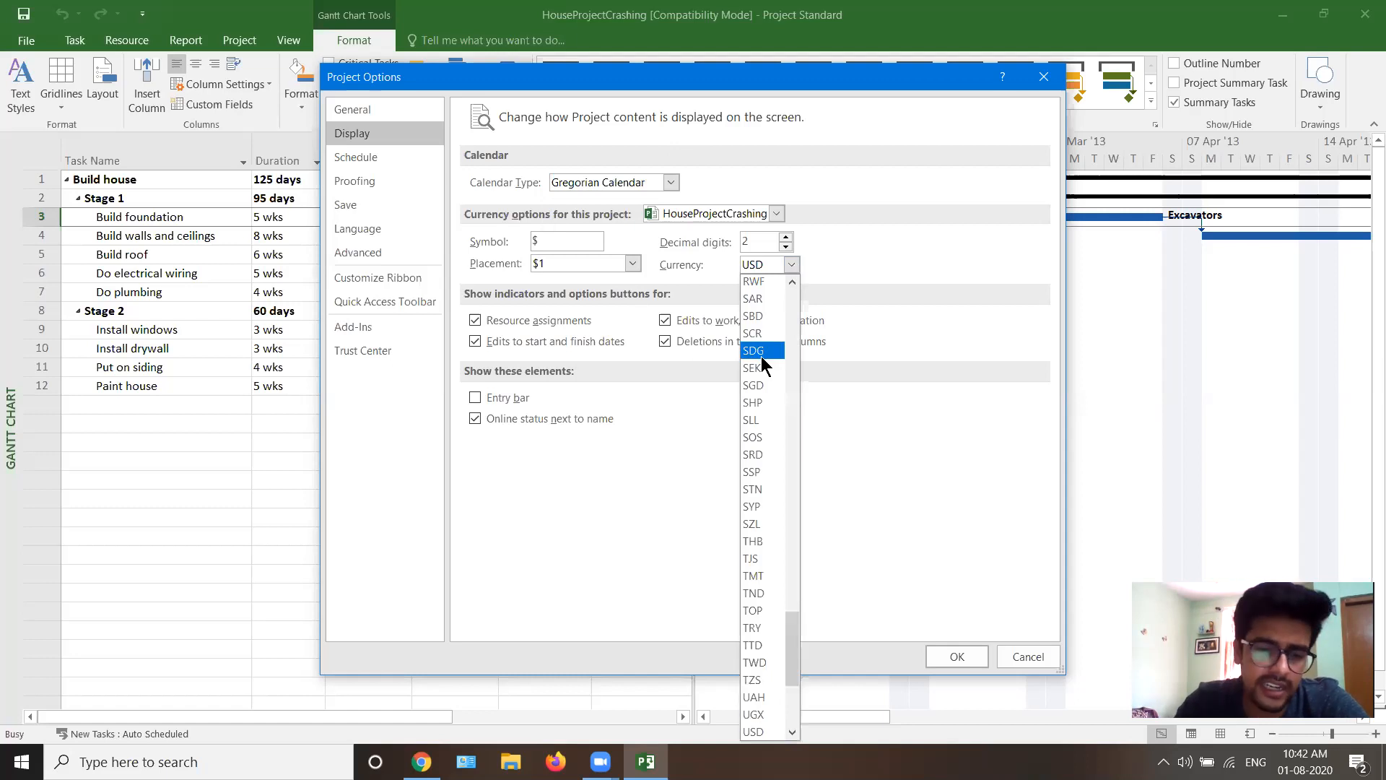
pyautogui.press('n')
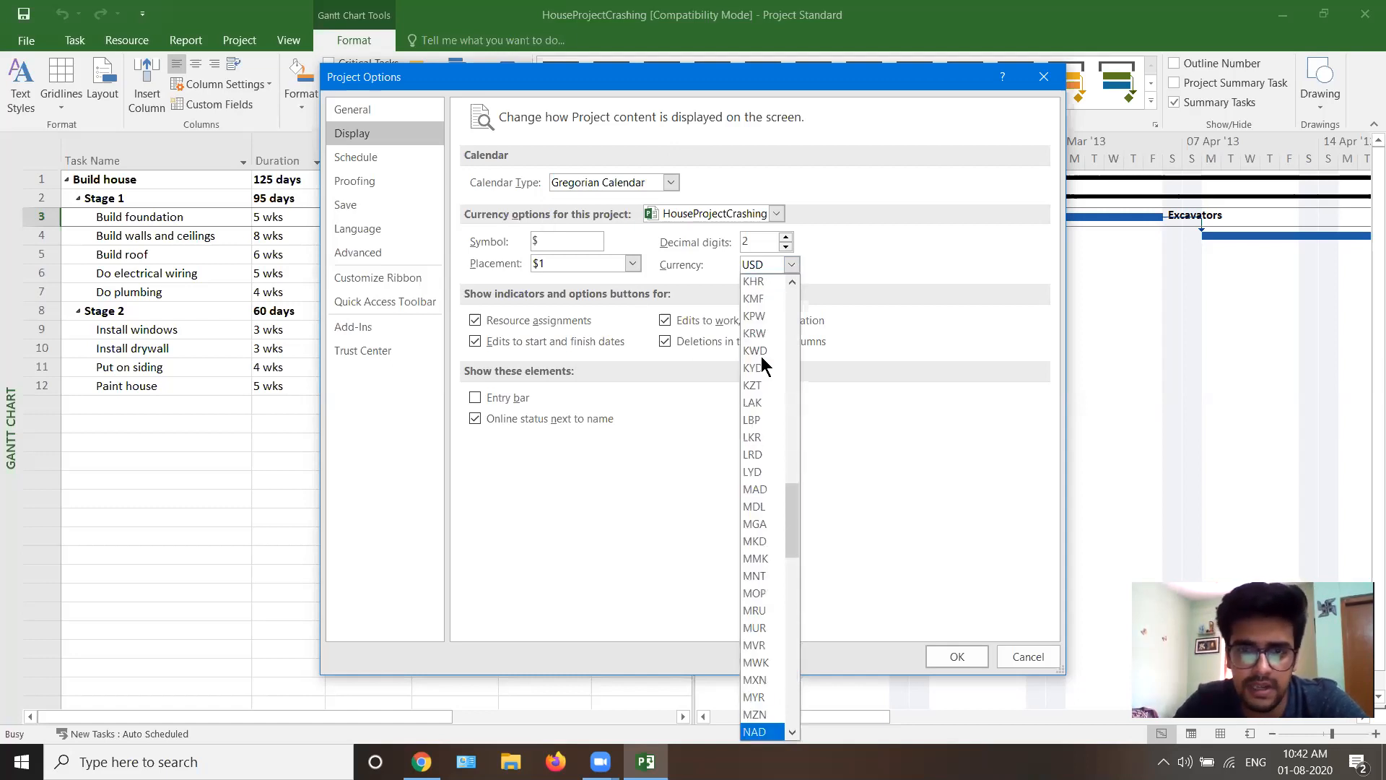
pyautogui.click(761, 357)
# Set the currency of the HouseProjectCrashing project to INR
pyautogui.click(792, 266)
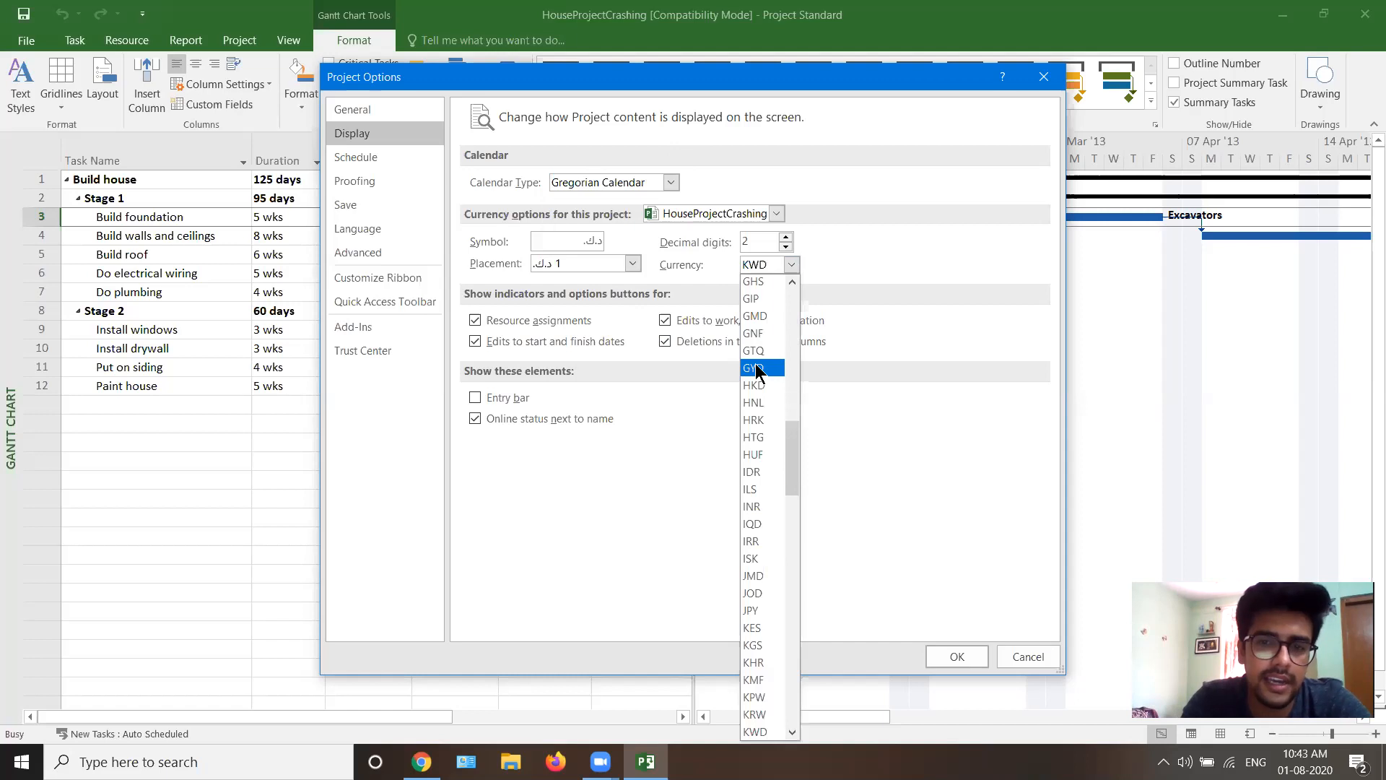
pyautogui.press('i')
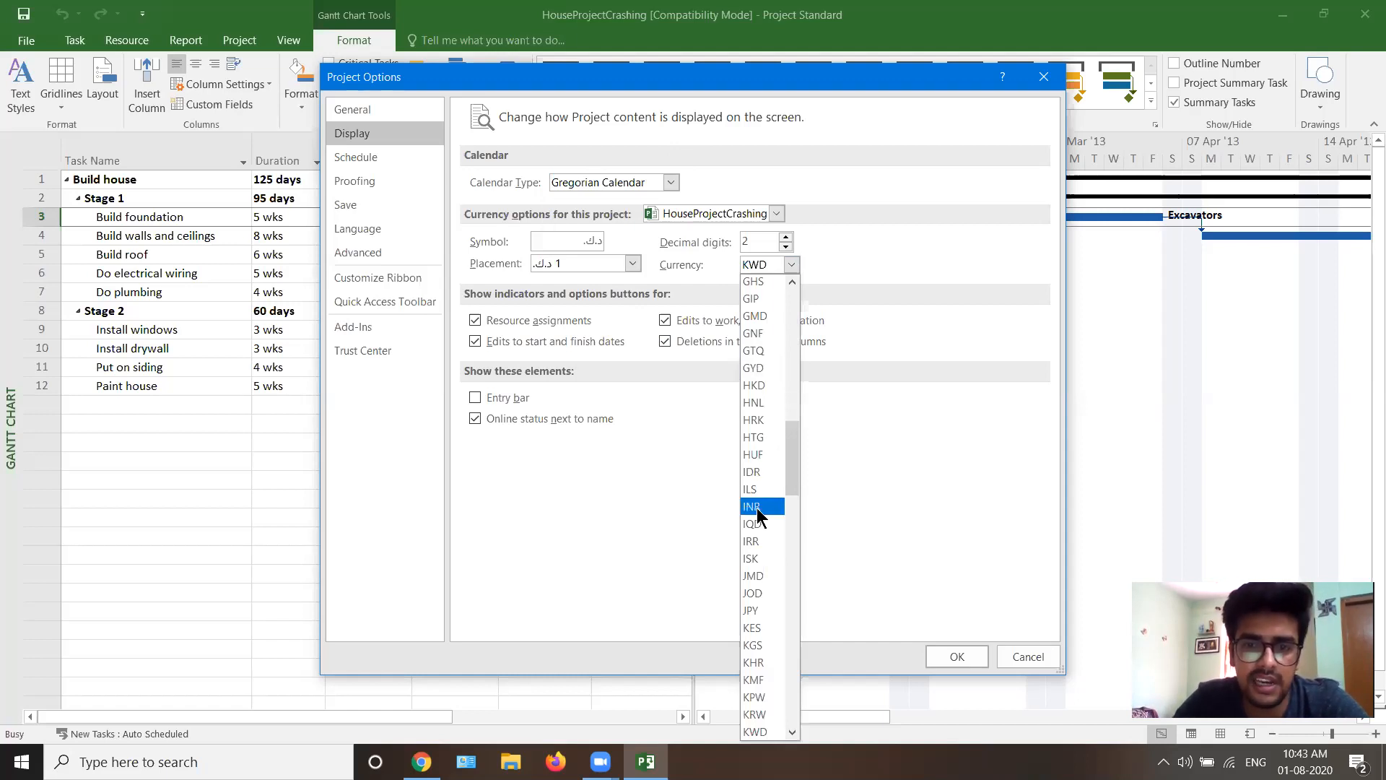
pyautogui.press('Escape')
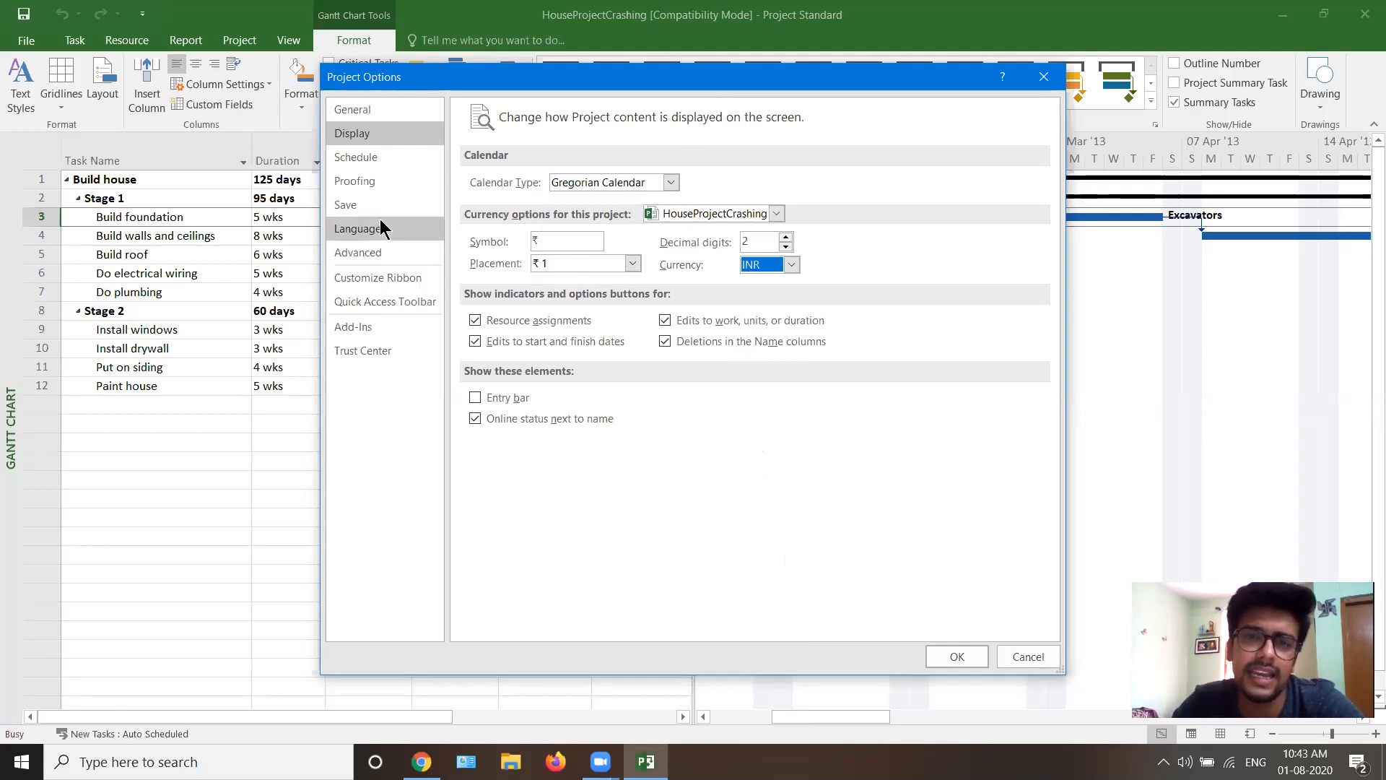
# Review the Schedule options, from calendar defaults and new-task settings down to schedule alerts and calculation settings
pyautogui.click(385, 163)
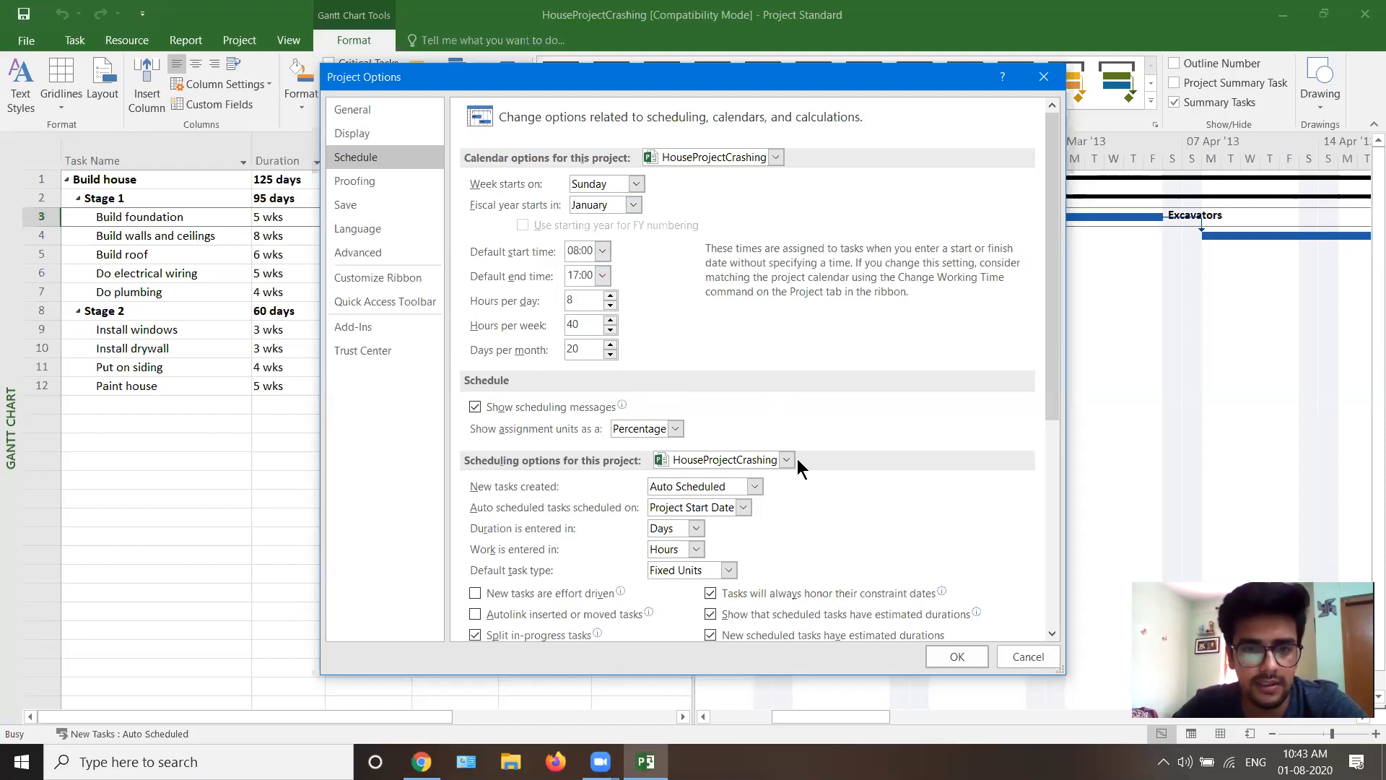
pyautogui.scroll(-1, 783, 430)
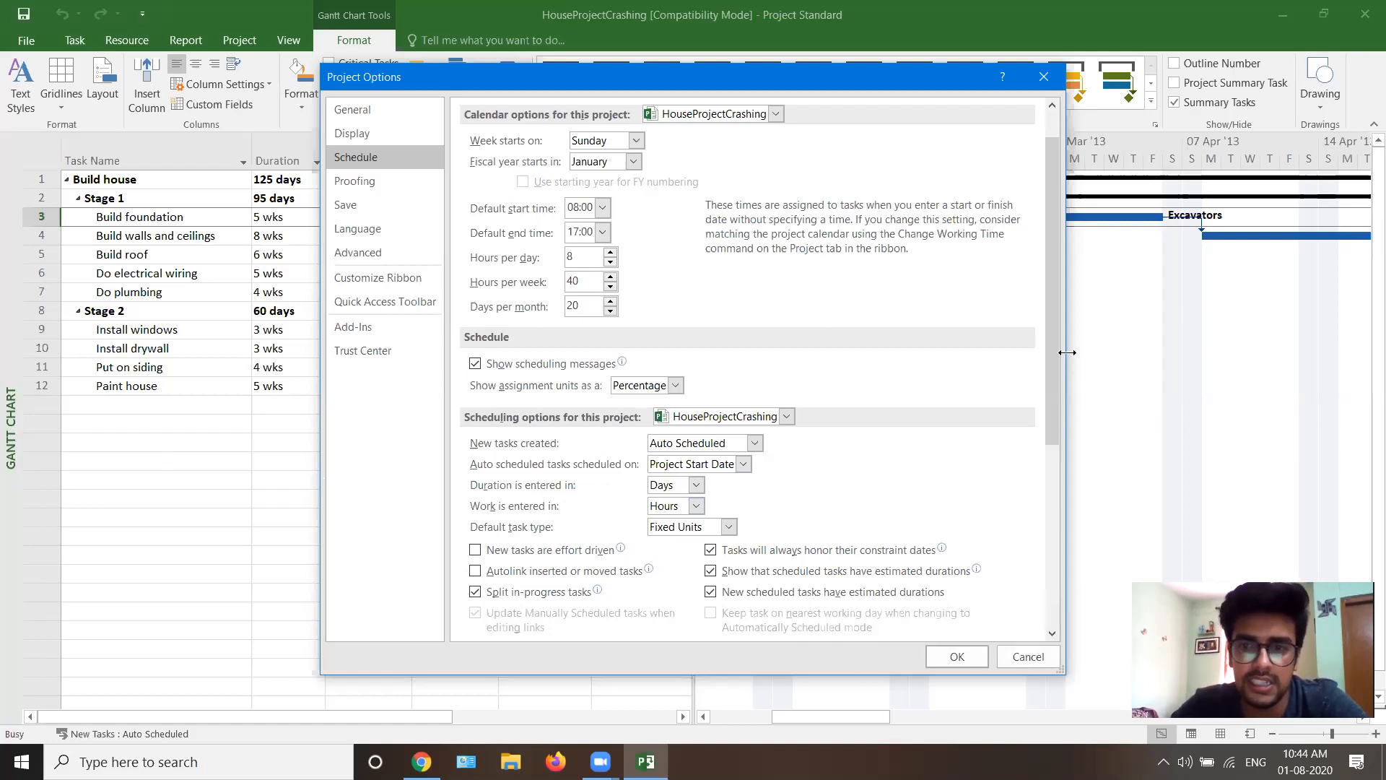
pyautogui.moveTo(1052, 439); pyautogui.dragTo(1047, 614)
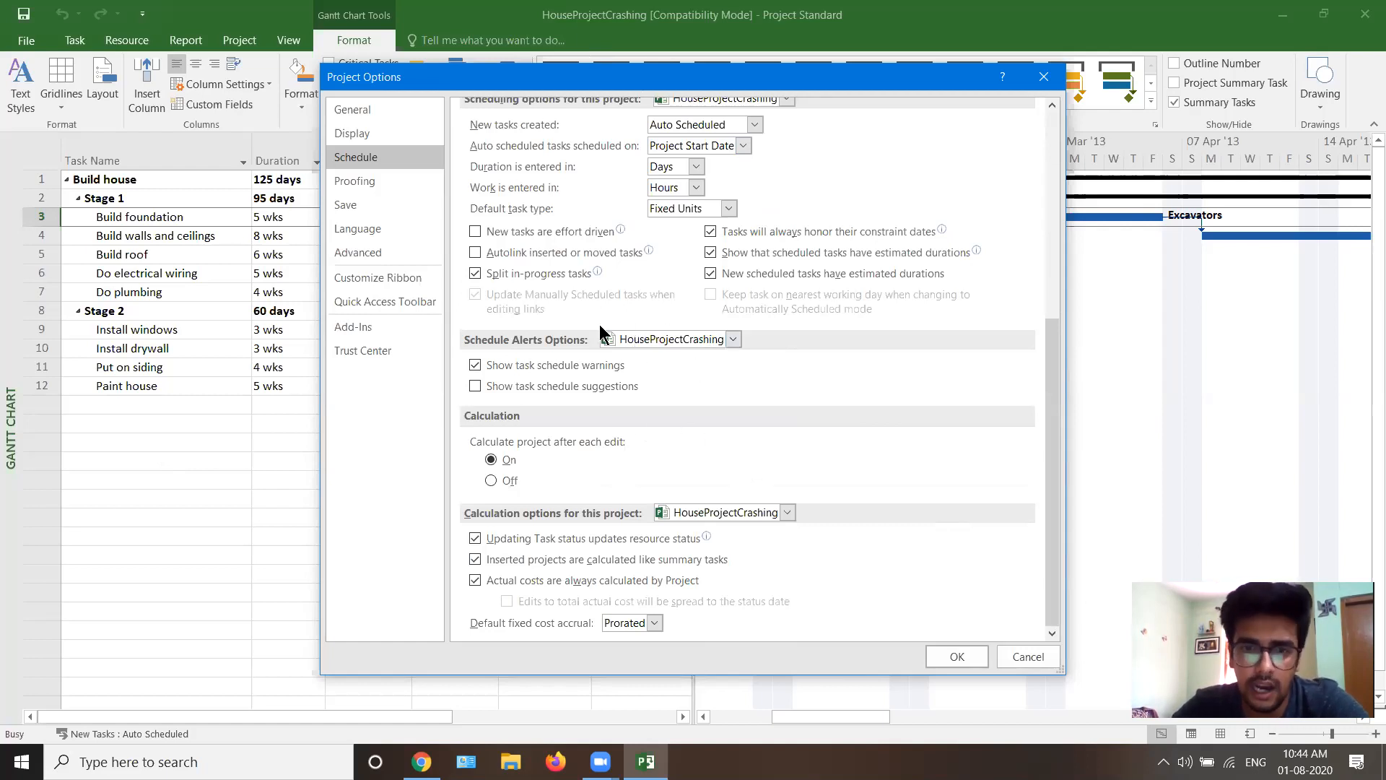
# Look through the Proofing, Advanced, Customize Ribbon and Quick Access Toolbar options, and leave the project options without applying changes
pyautogui.click(390, 181)
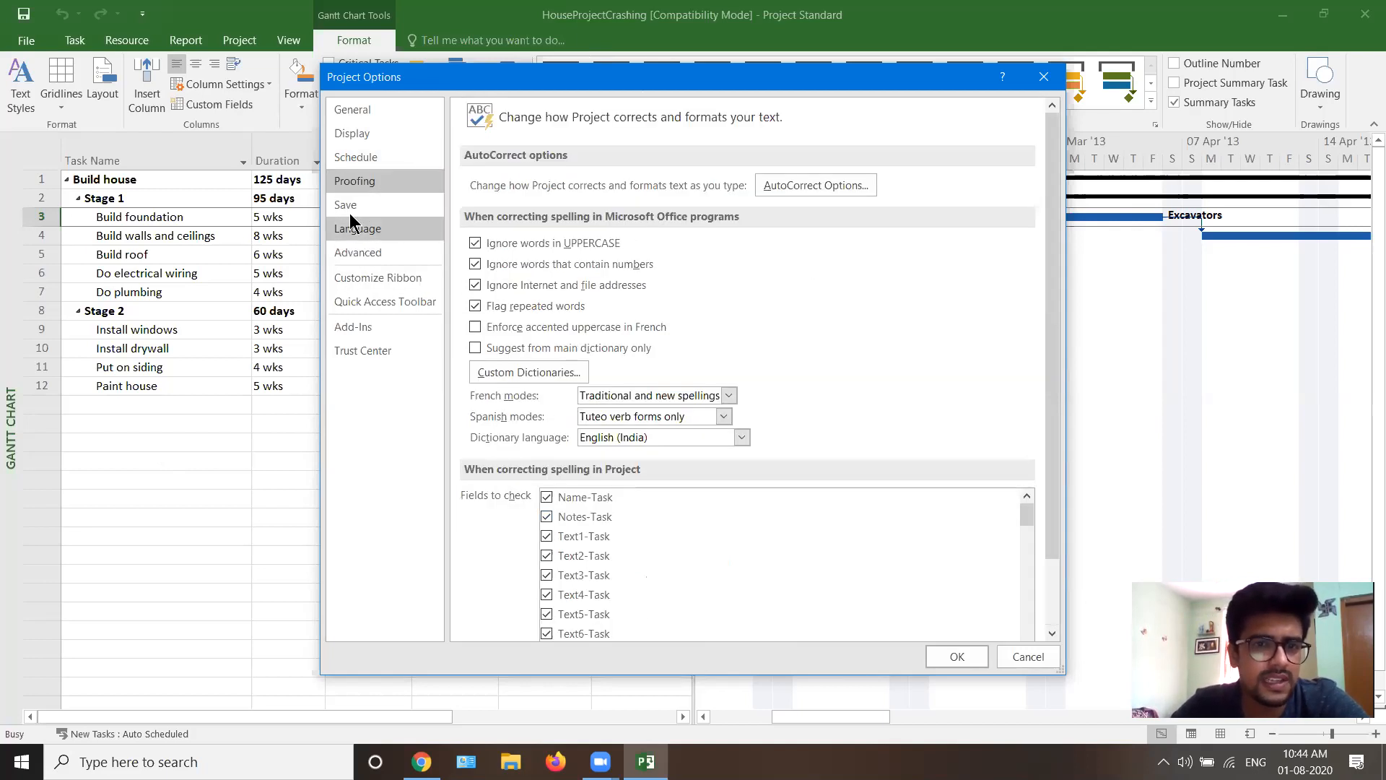
pyautogui.click(364, 254)
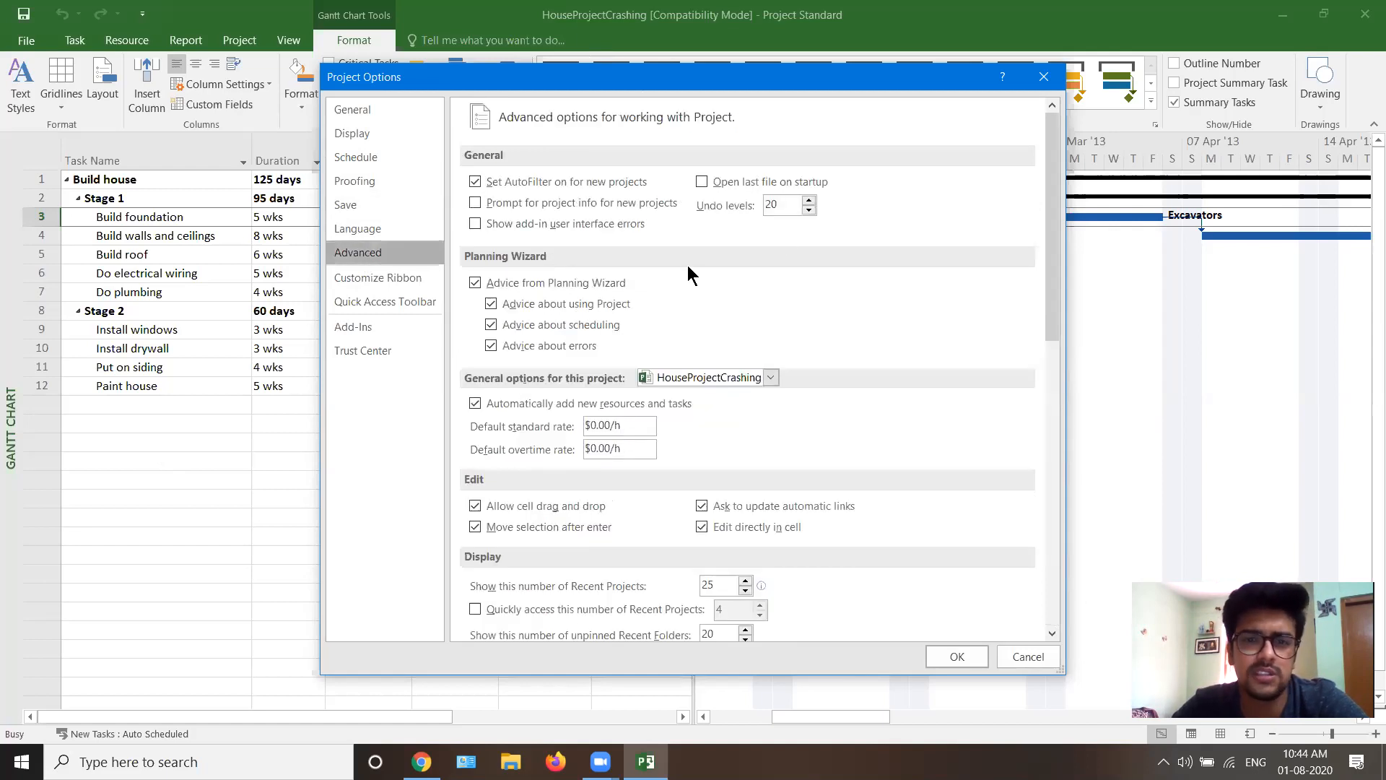
pyautogui.click(403, 280)
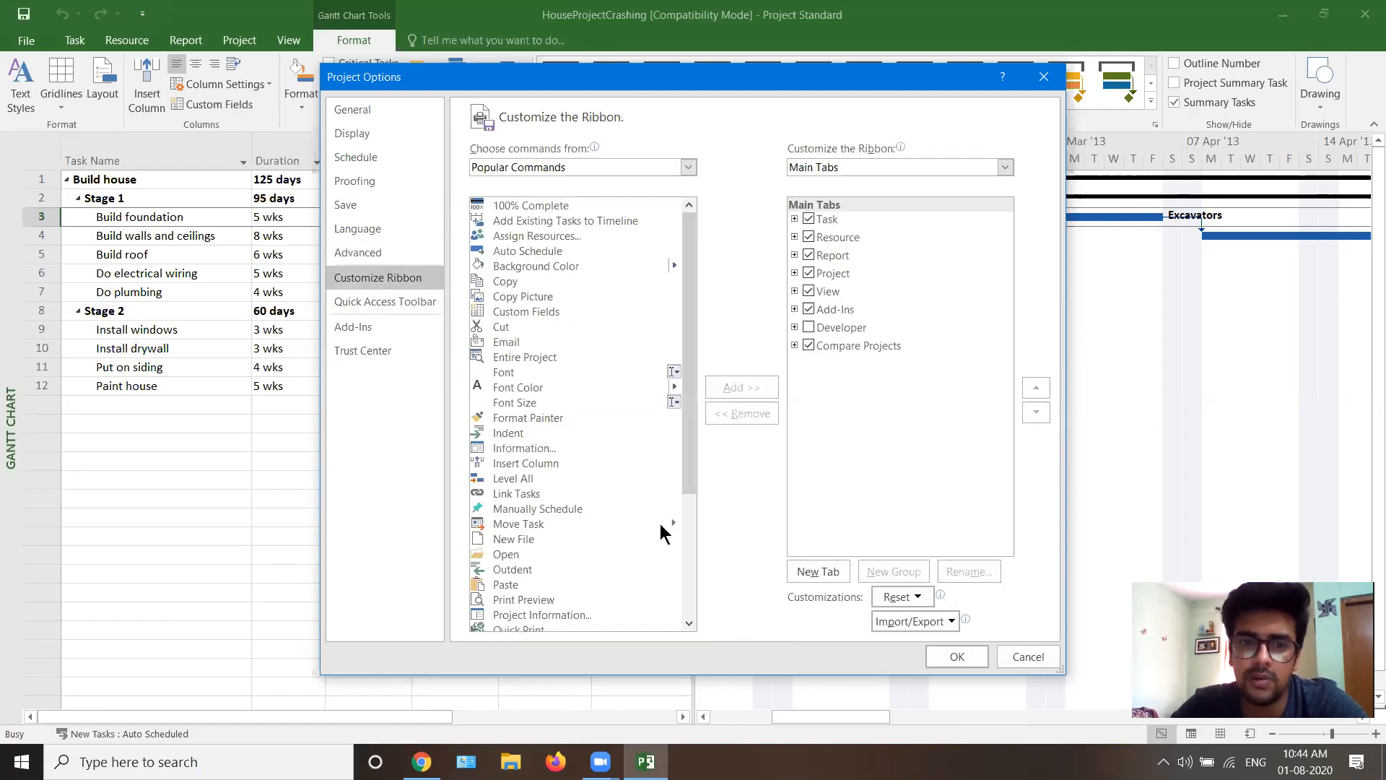
pyautogui.click(396, 303)
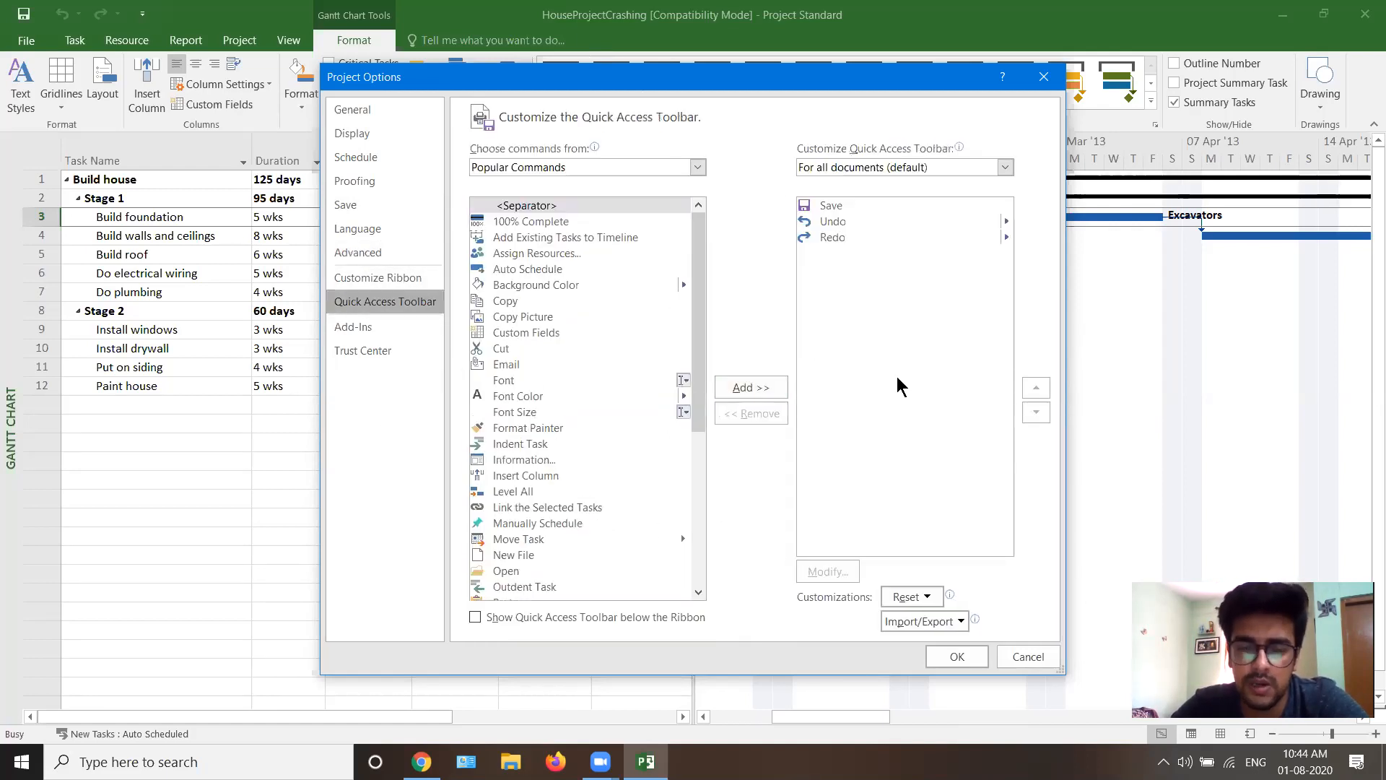
pyautogui.click(1029, 656)
# Close the HouseProjectCrashing project without saving its changes
pyautogui.click(29, 41)
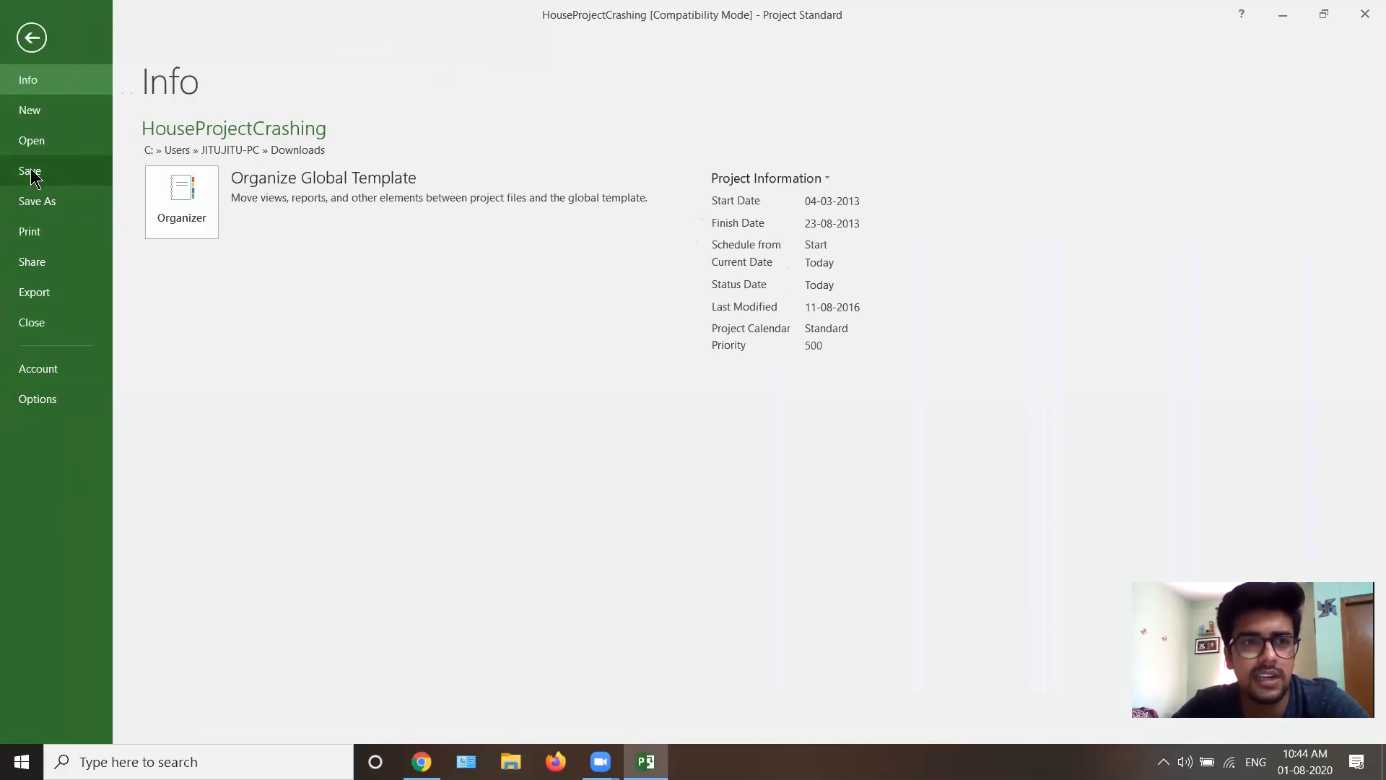
pyautogui.click(28, 323)
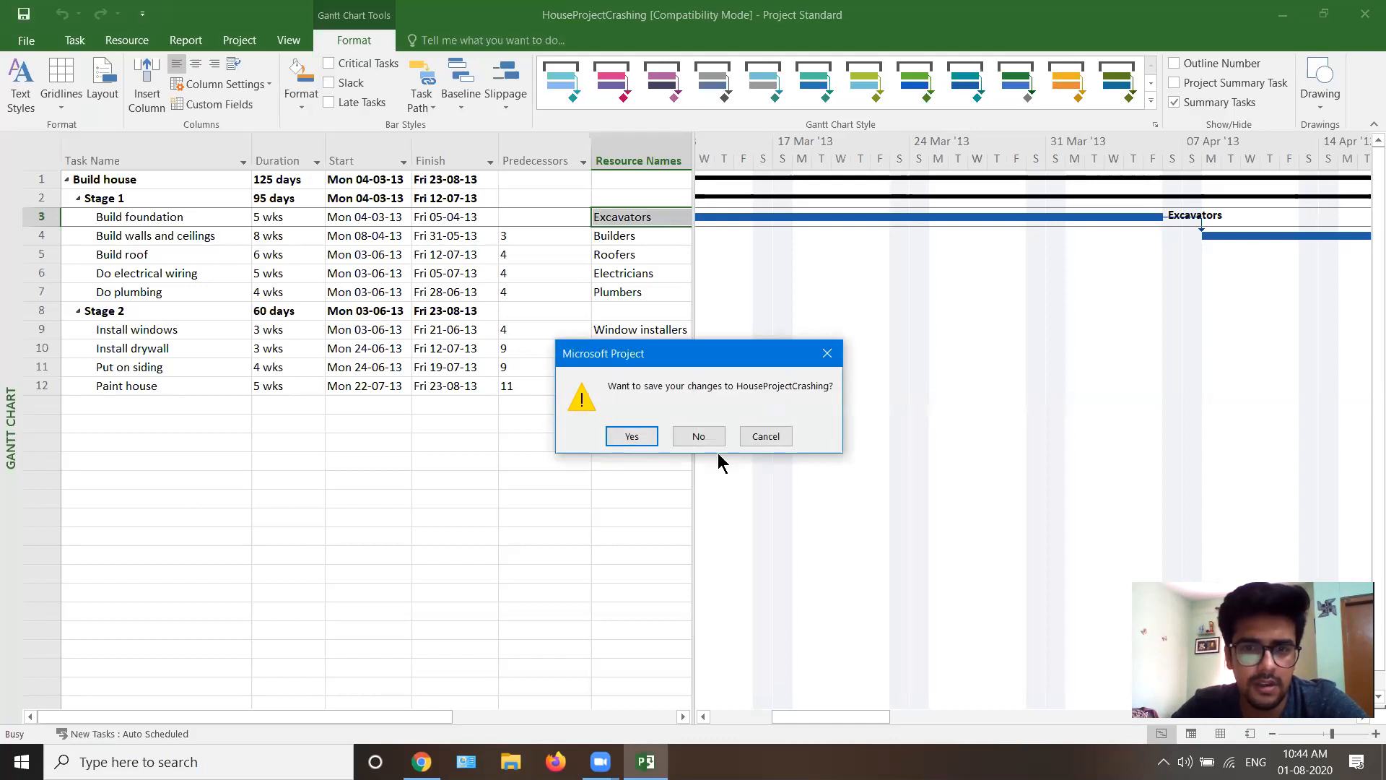
pyautogui.click(711, 436)
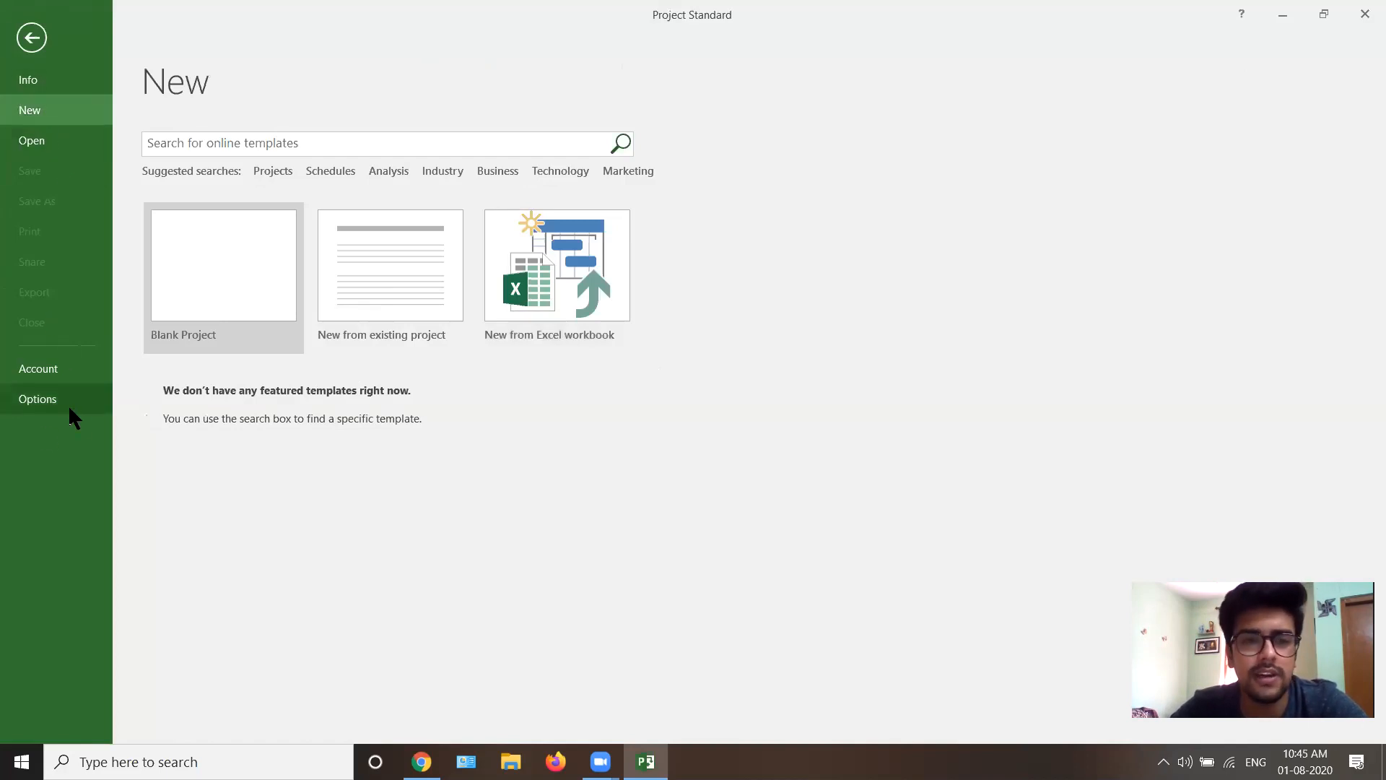
# Pin HouseProjectCrashing.mpp in the recent projects and reopen it
pyautogui.click(55, 142)
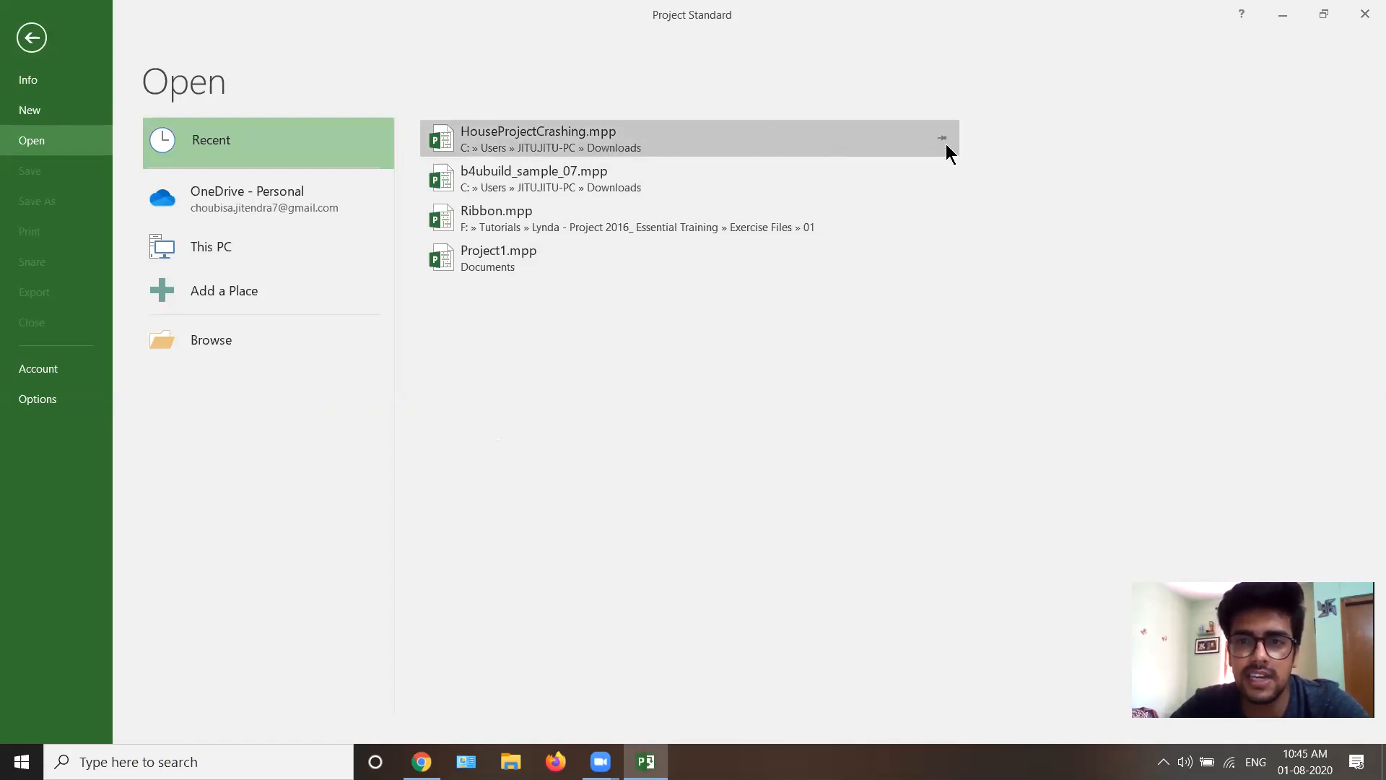
pyautogui.click(941, 139)
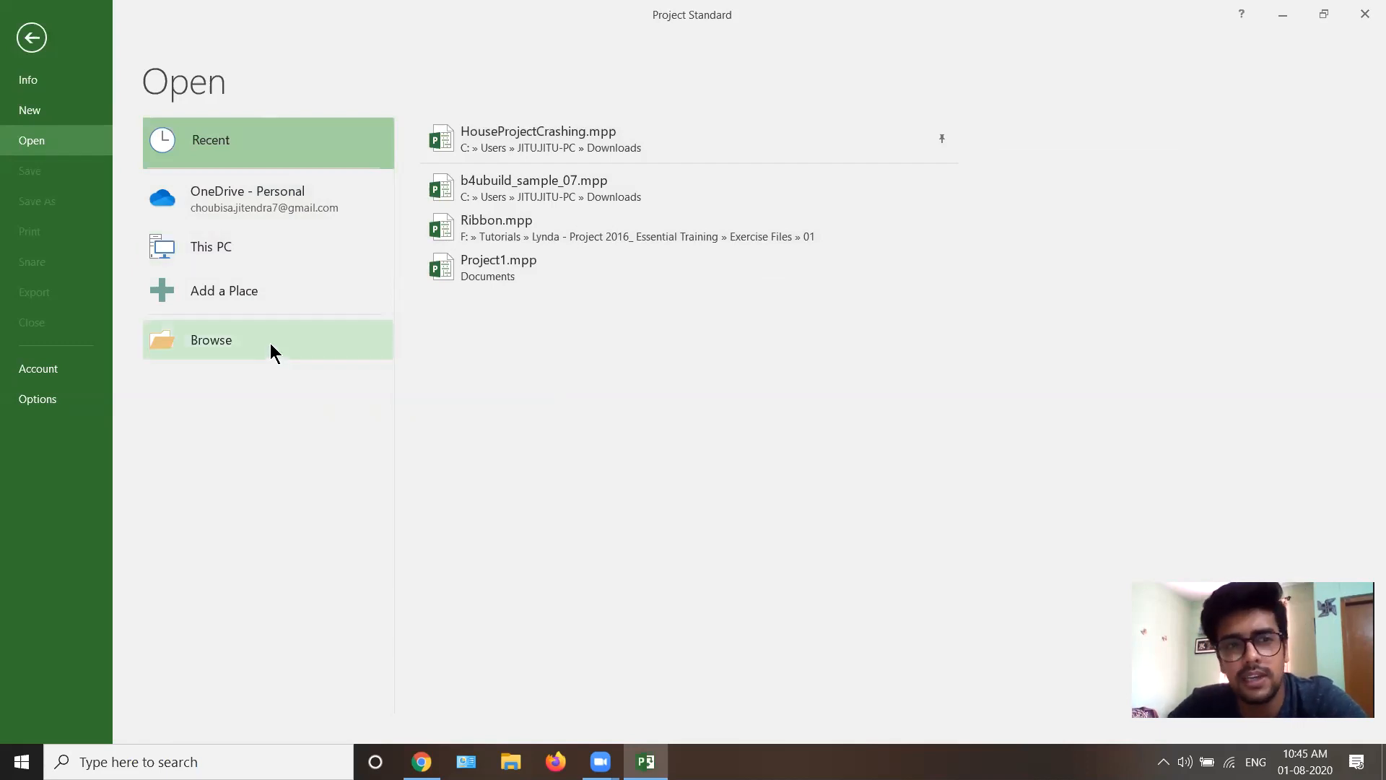
pyautogui.click(512, 137)
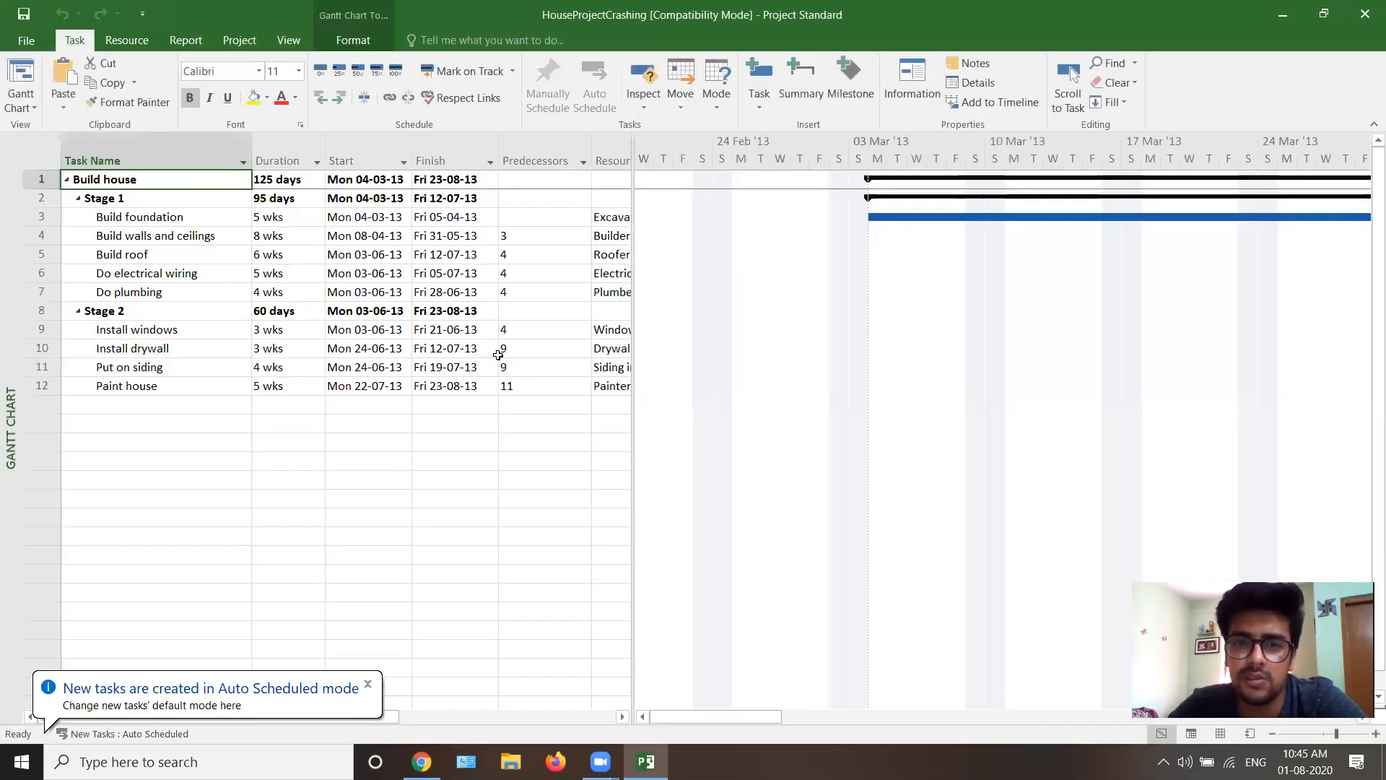
# Widen the task table to include the Cost column and dismiss the notice about the new-task scheduling mode
pyautogui.moveTo(633, 225); pyautogui.dragTo(769, 225)
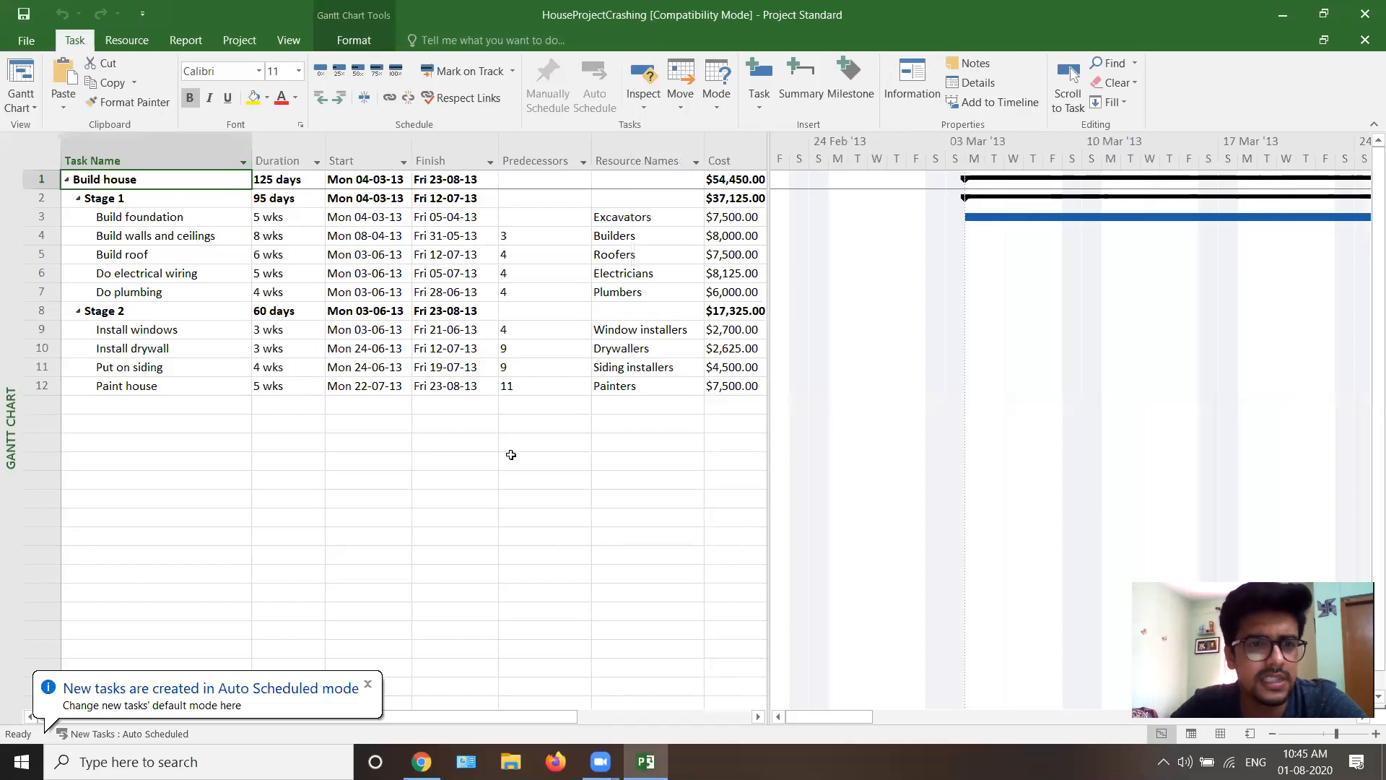
pyautogui.click(366, 683)
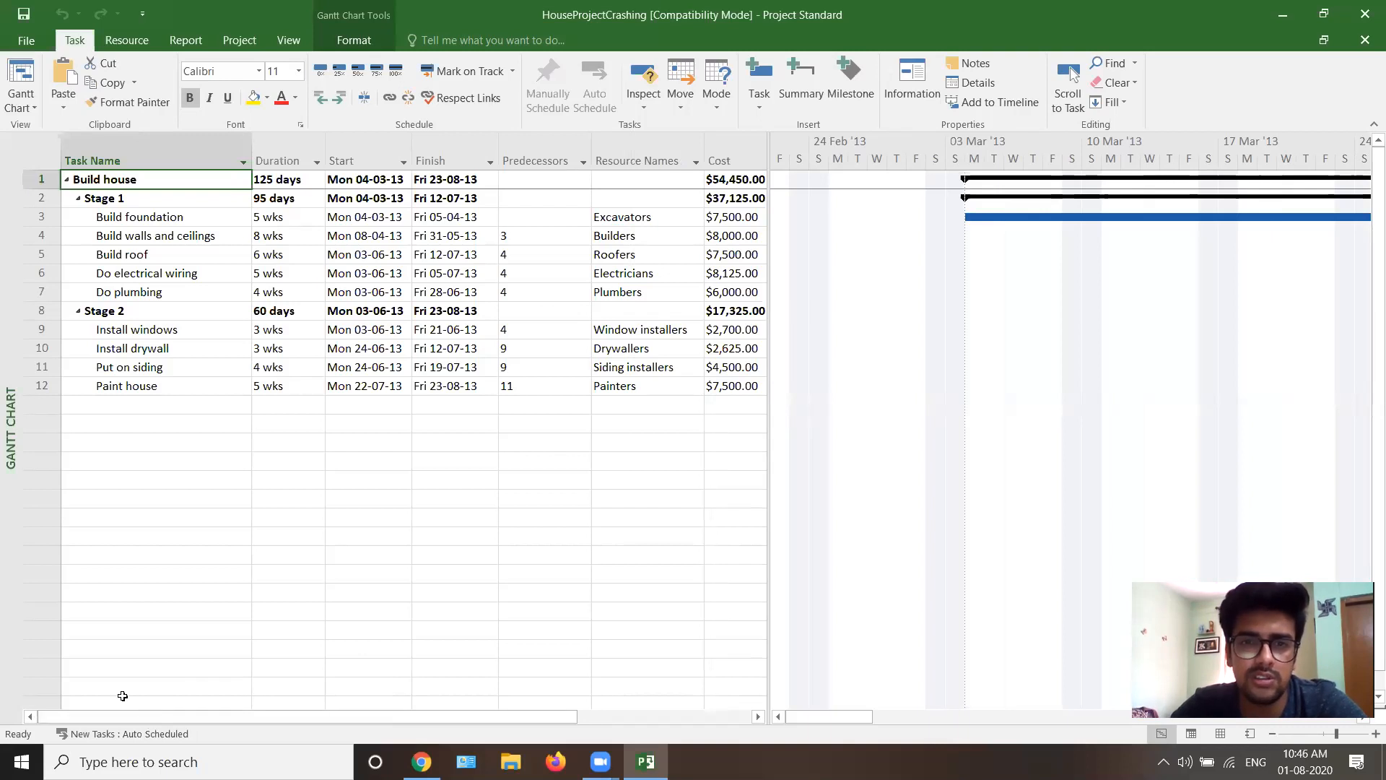
pyautogui.click(24, 44)
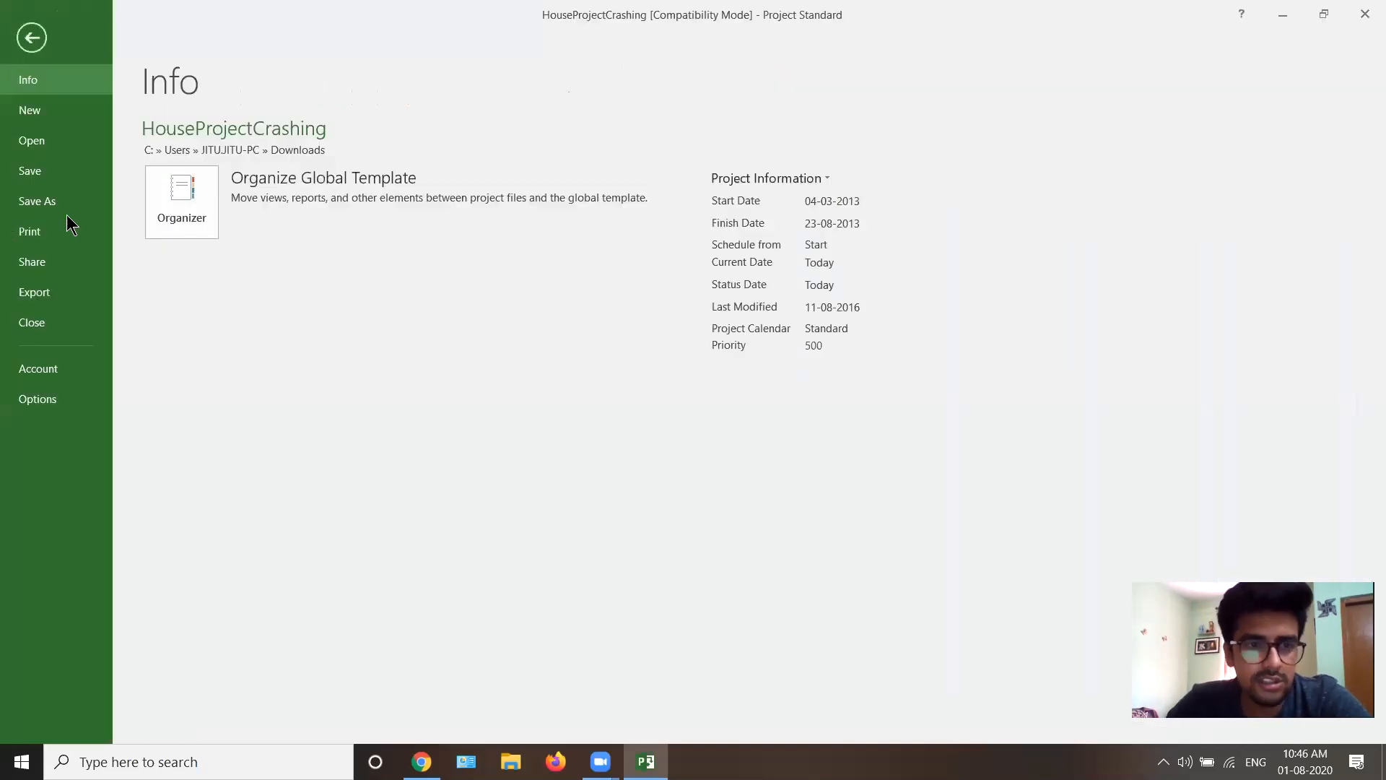
pyautogui.click(21, 46)
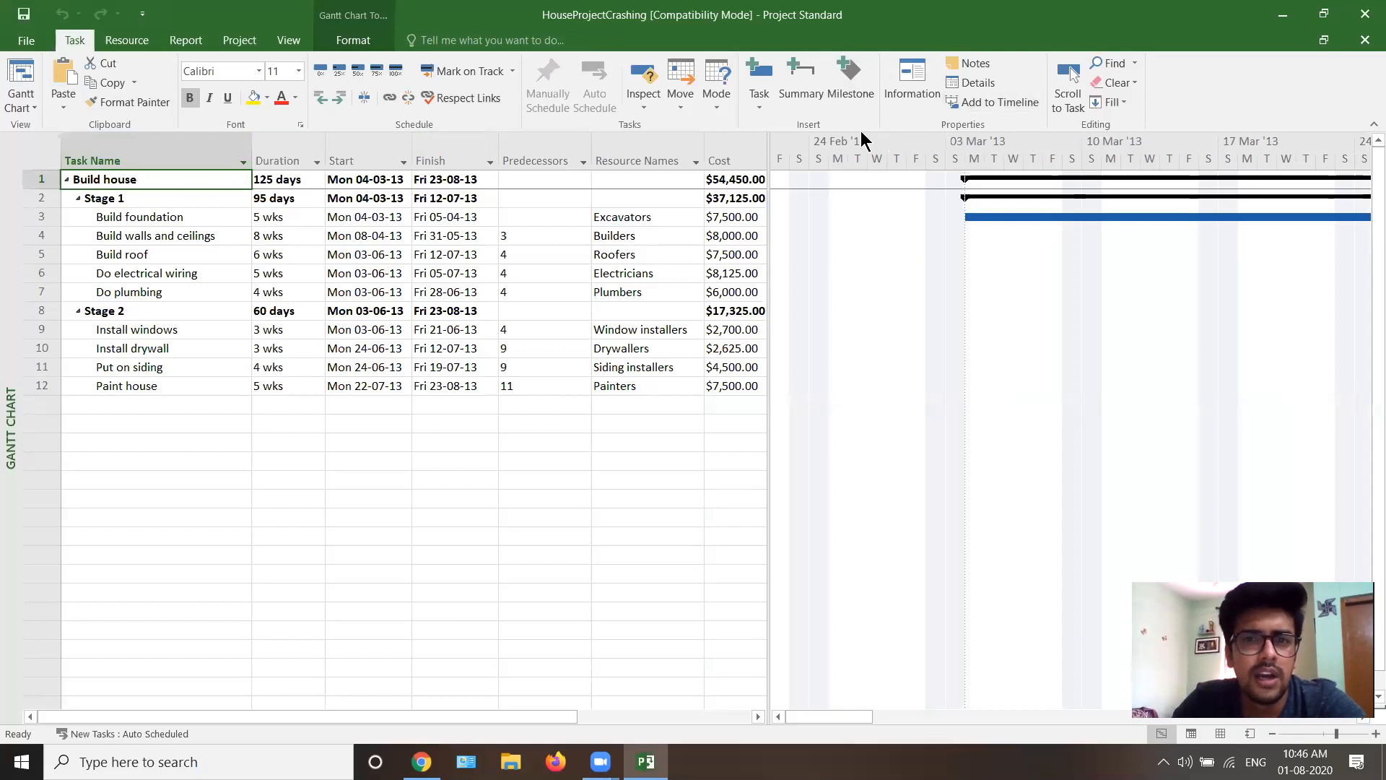
# Collapse the ribbon to leave more room for the task table and Gantt chart
pyautogui.rightClick(1019, 67)
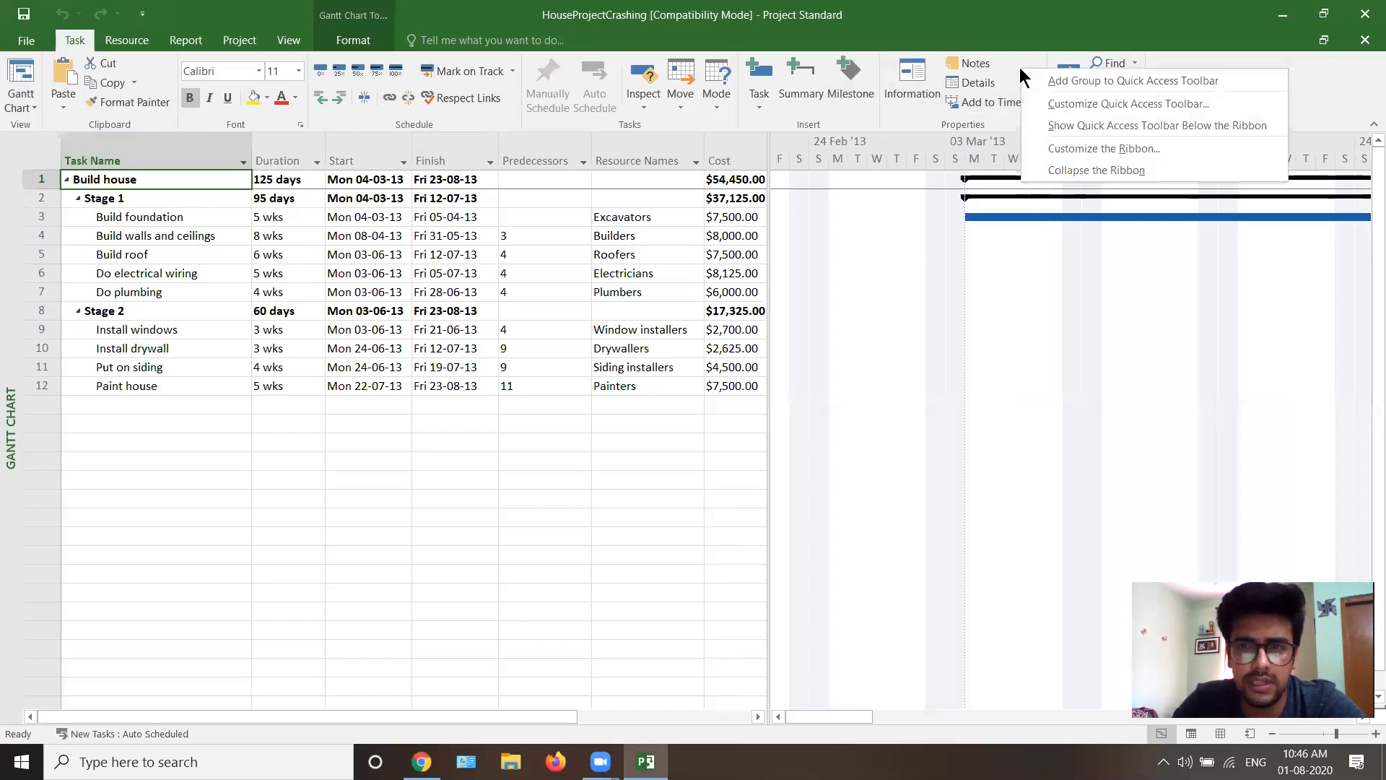
pyautogui.click(1079, 170)
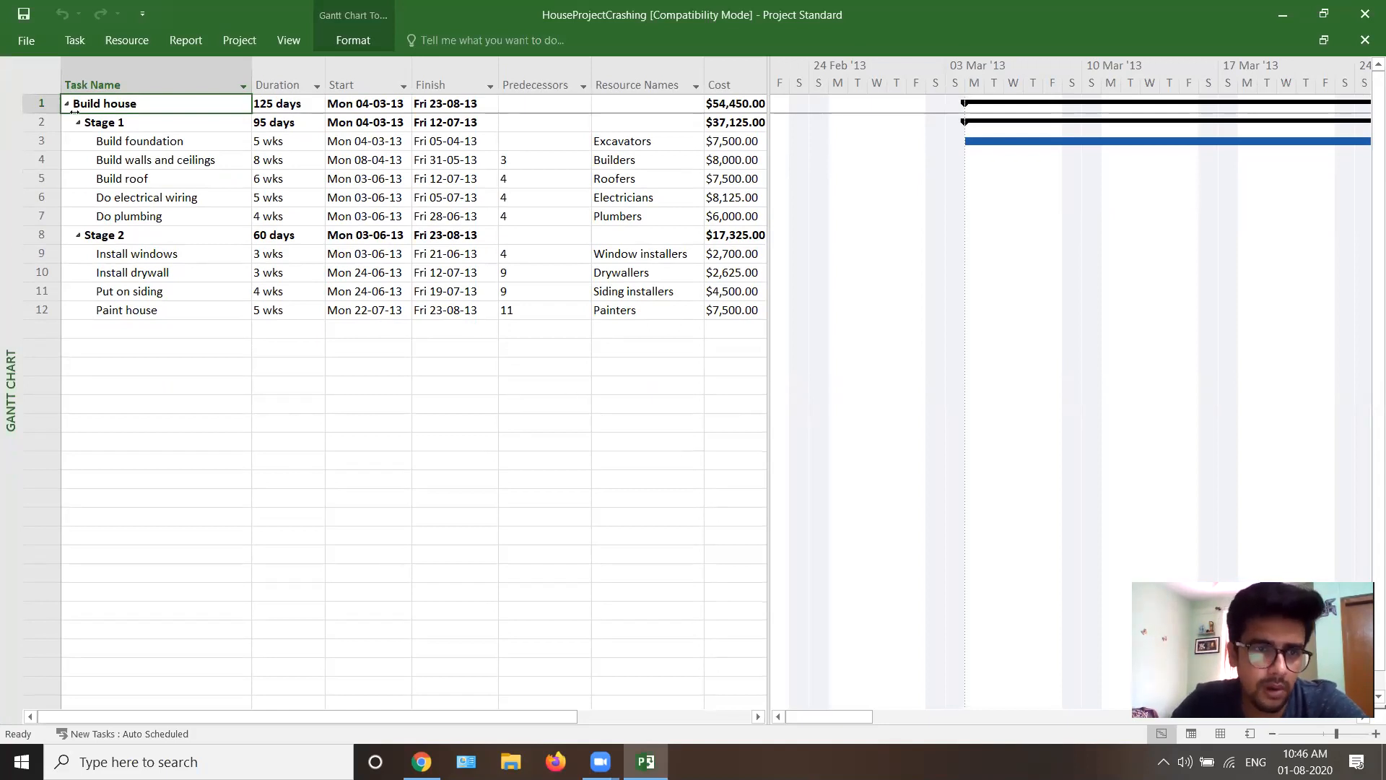
# Try to cut the empty task cell below Paint house while the ribbon is collapsed
pyautogui.click(144, 345)
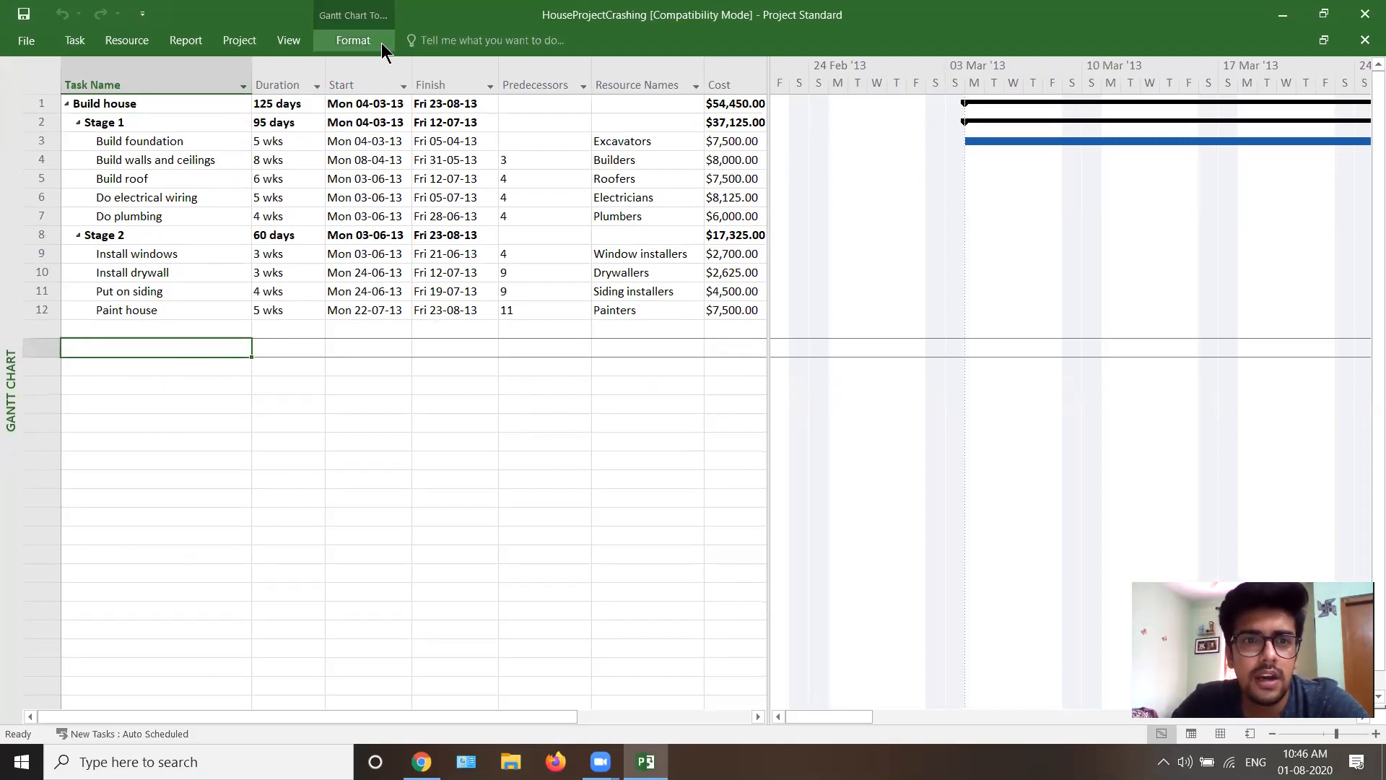
pyautogui.click(74, 41)
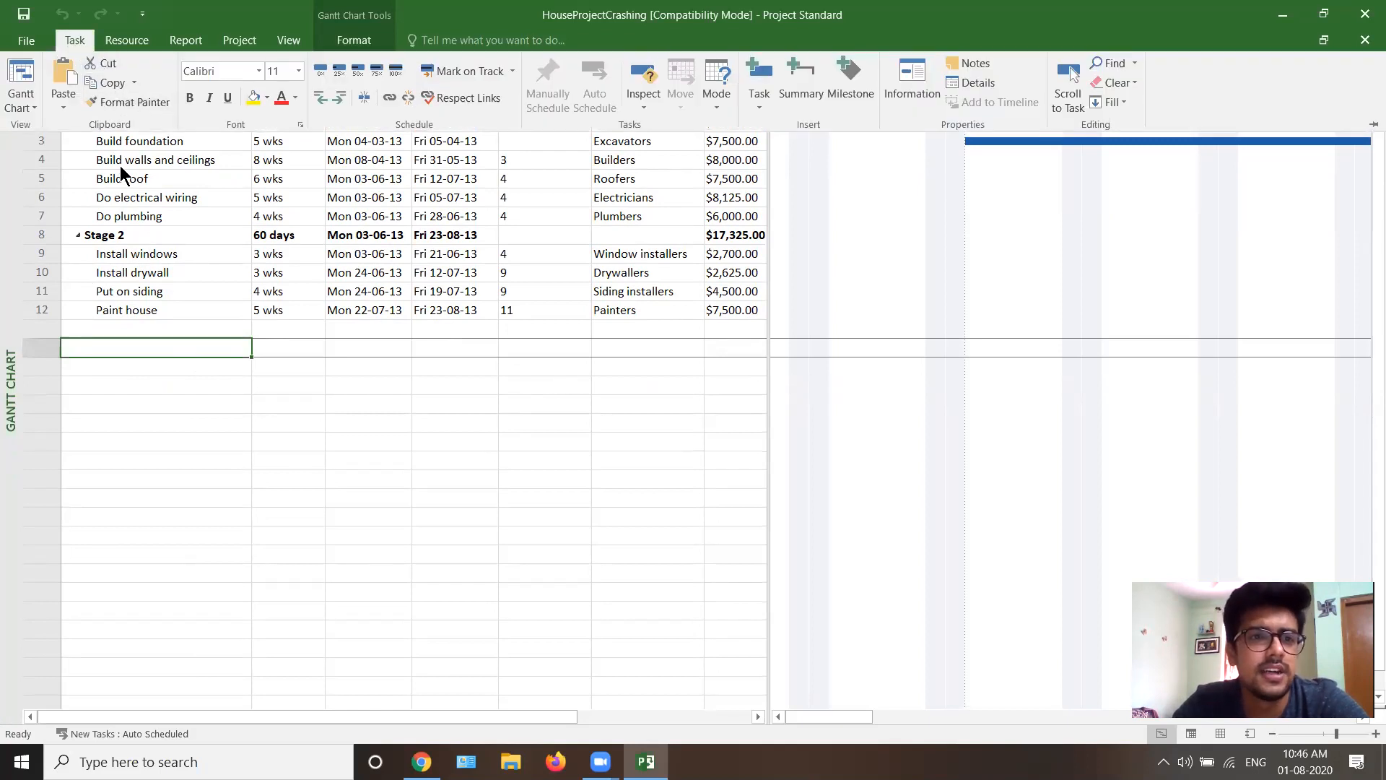
pyautogui.click(102, 62)
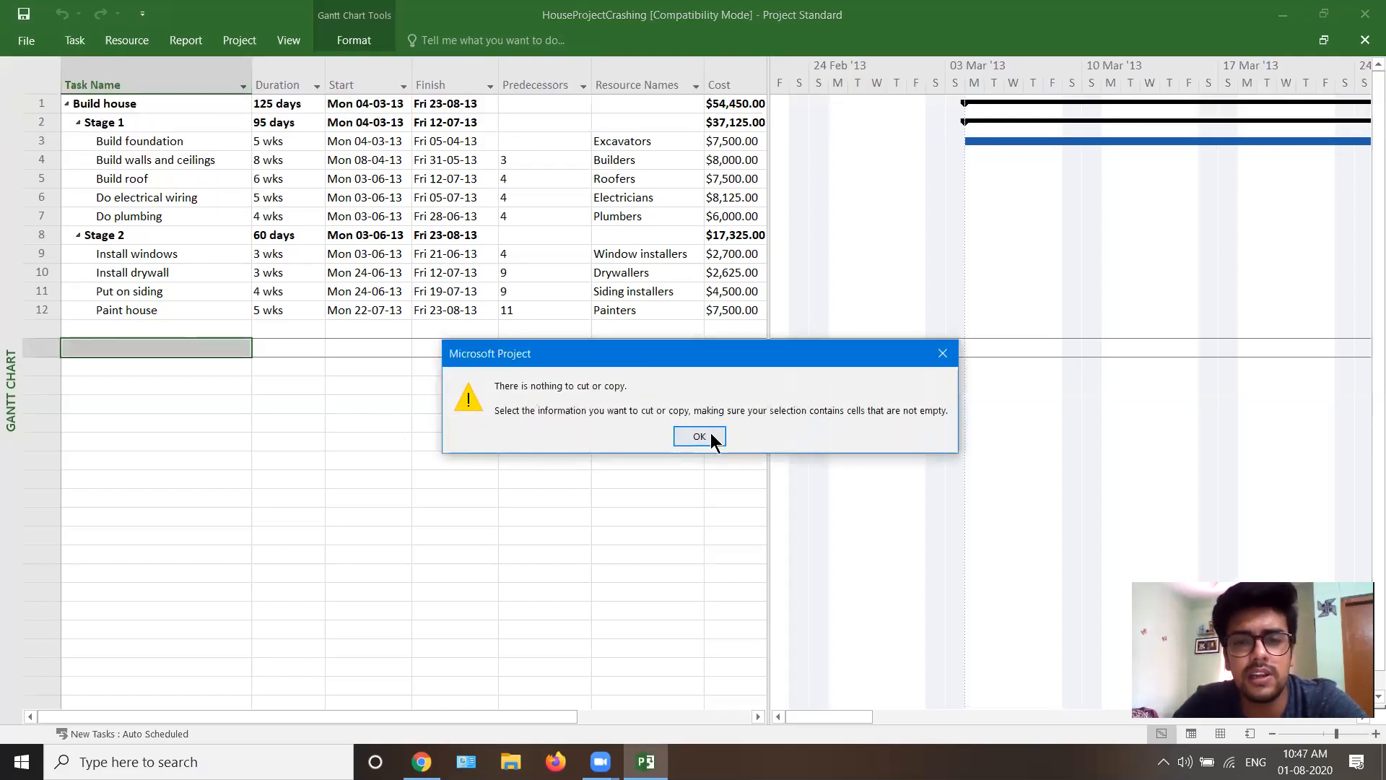
pyautogui.click(708, 435)
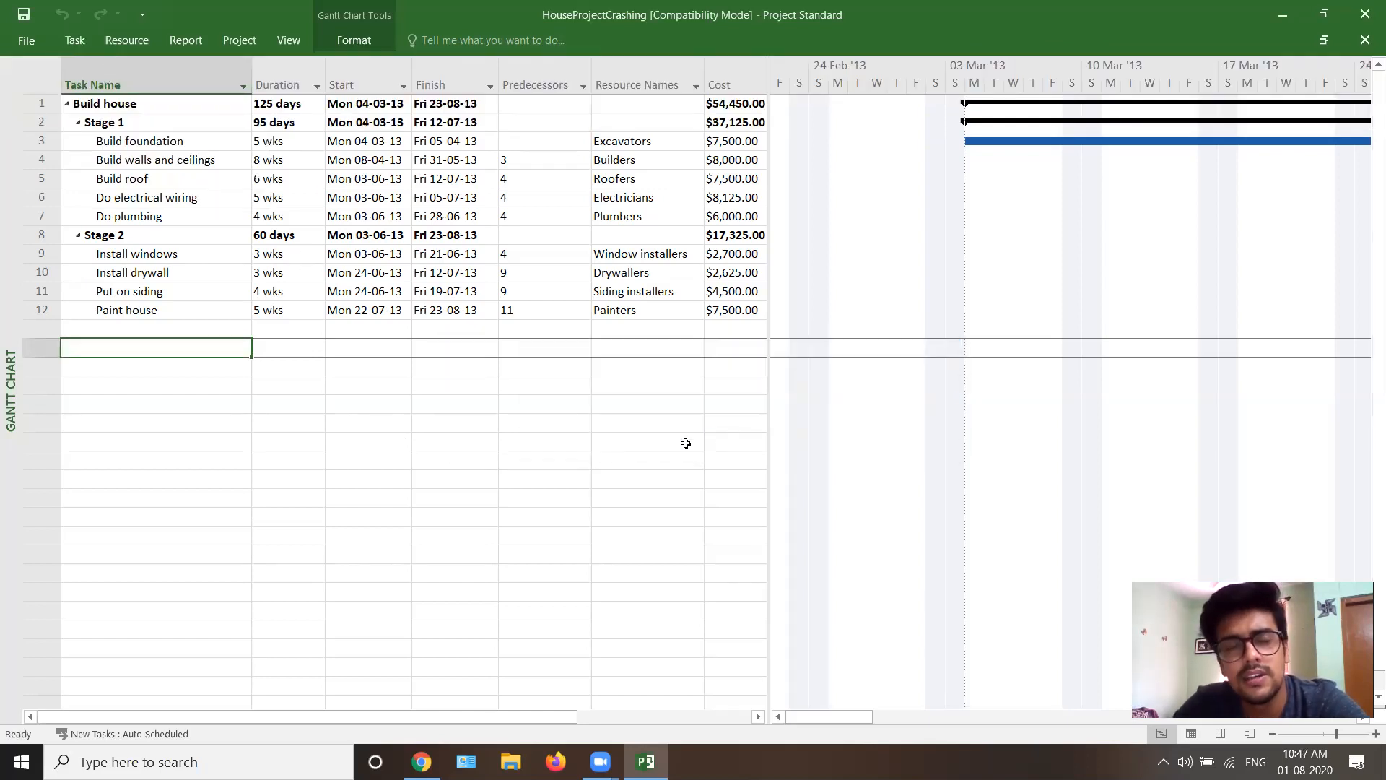
# Turn off the collapsed state of the ribbon to keep its full commands displayed
pyautogui.rightClick(77, 42)
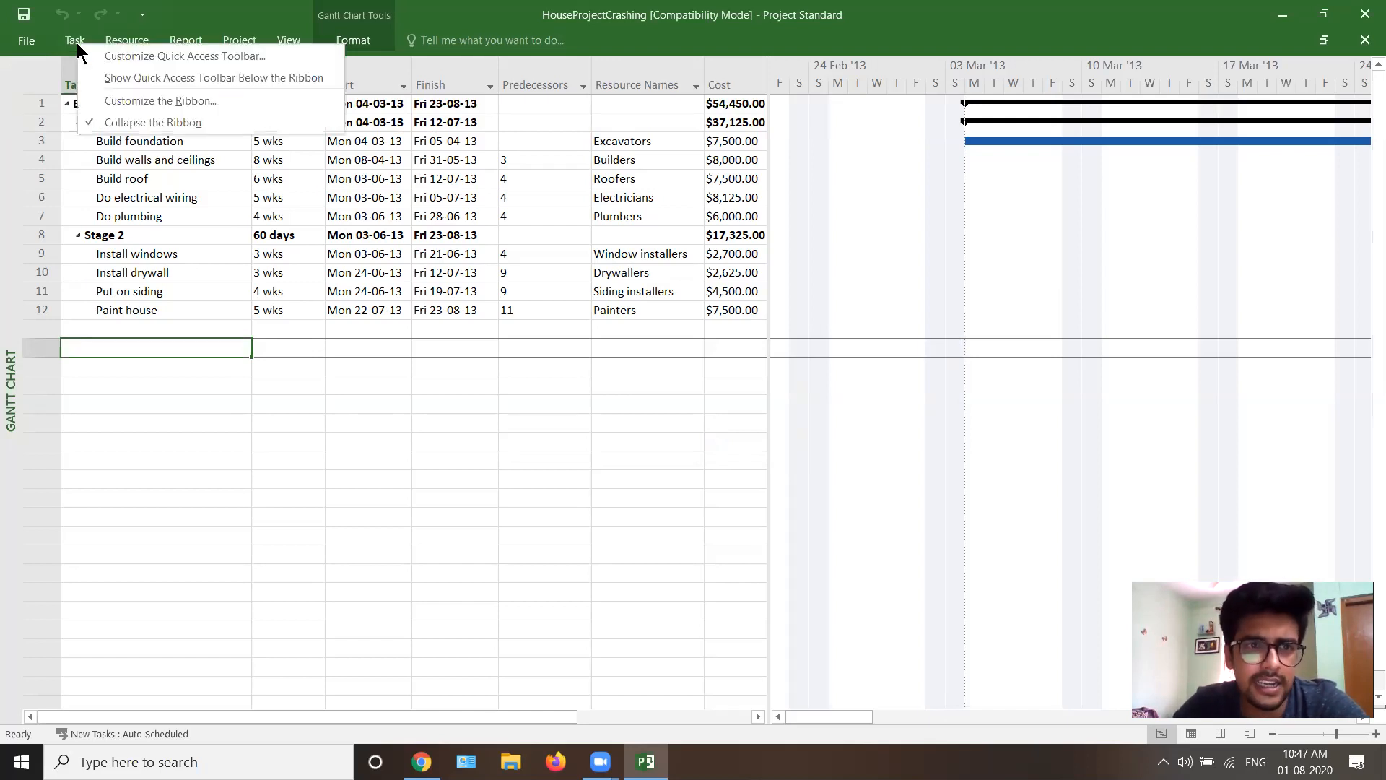
pyautogui.click(180, 41)
pyautogui.rightClick(182, 41)
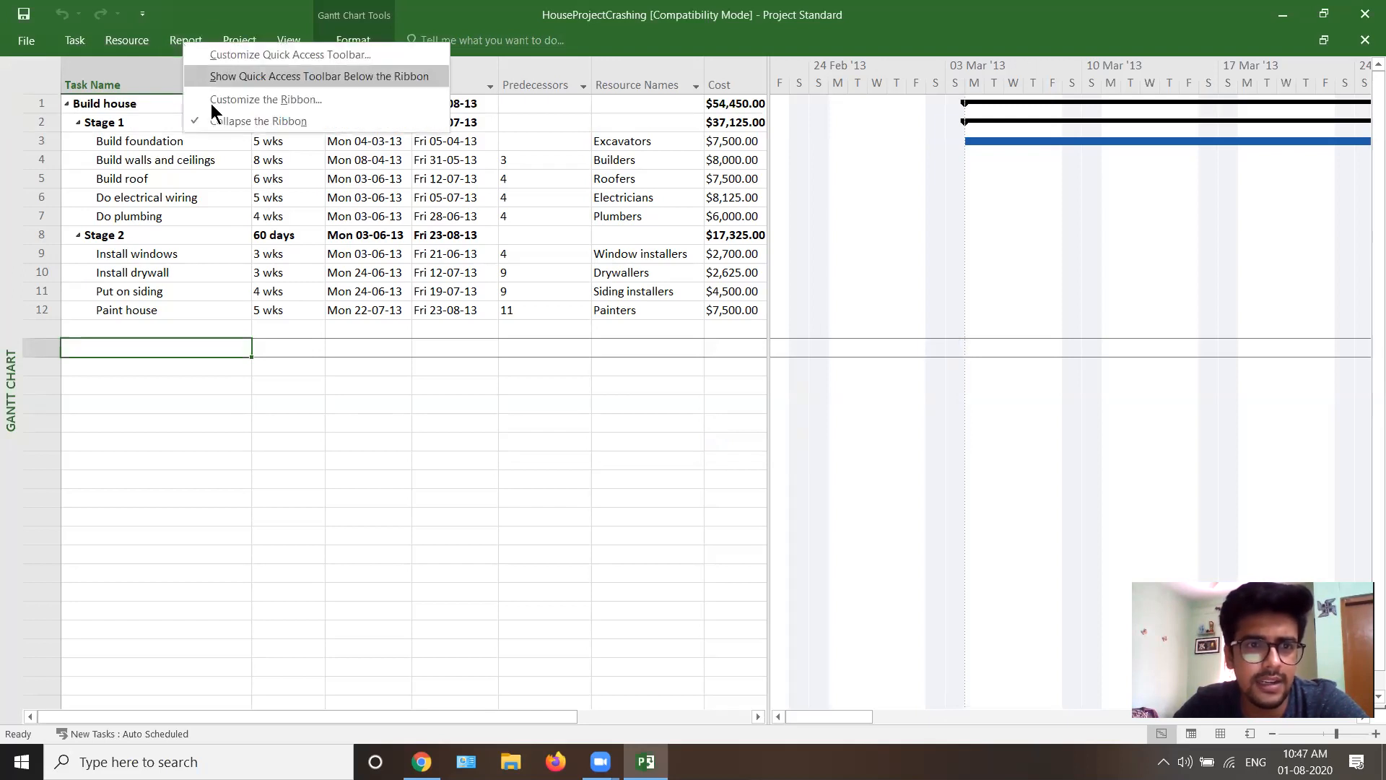
pyautogui.click(215, 119)
pyautogui.hotkey('ctrl', 'F1')
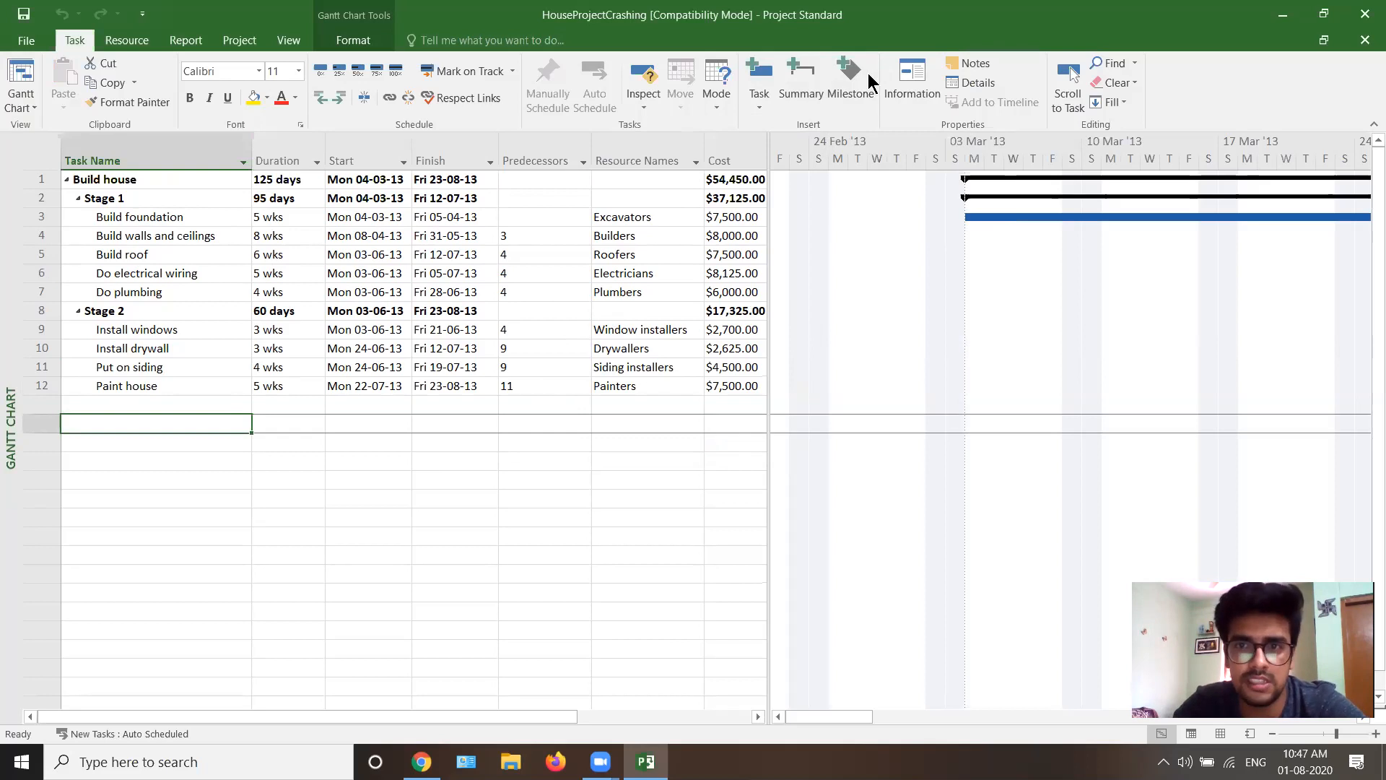
# Examine the condensed Insert and Editing command groups in a smaller window, and return the window to its maximized size
pyautogui.press('super+Down')
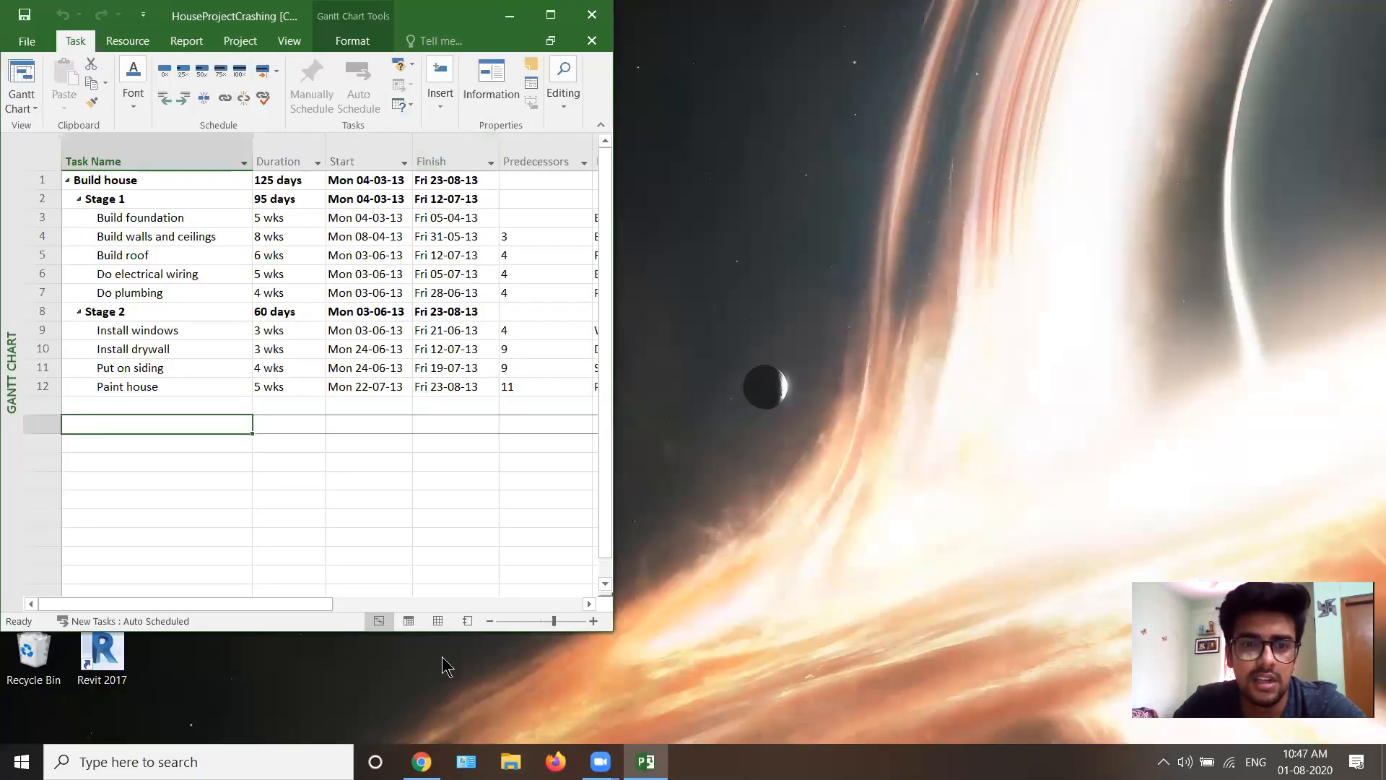
pyautogui.click(444, 118)
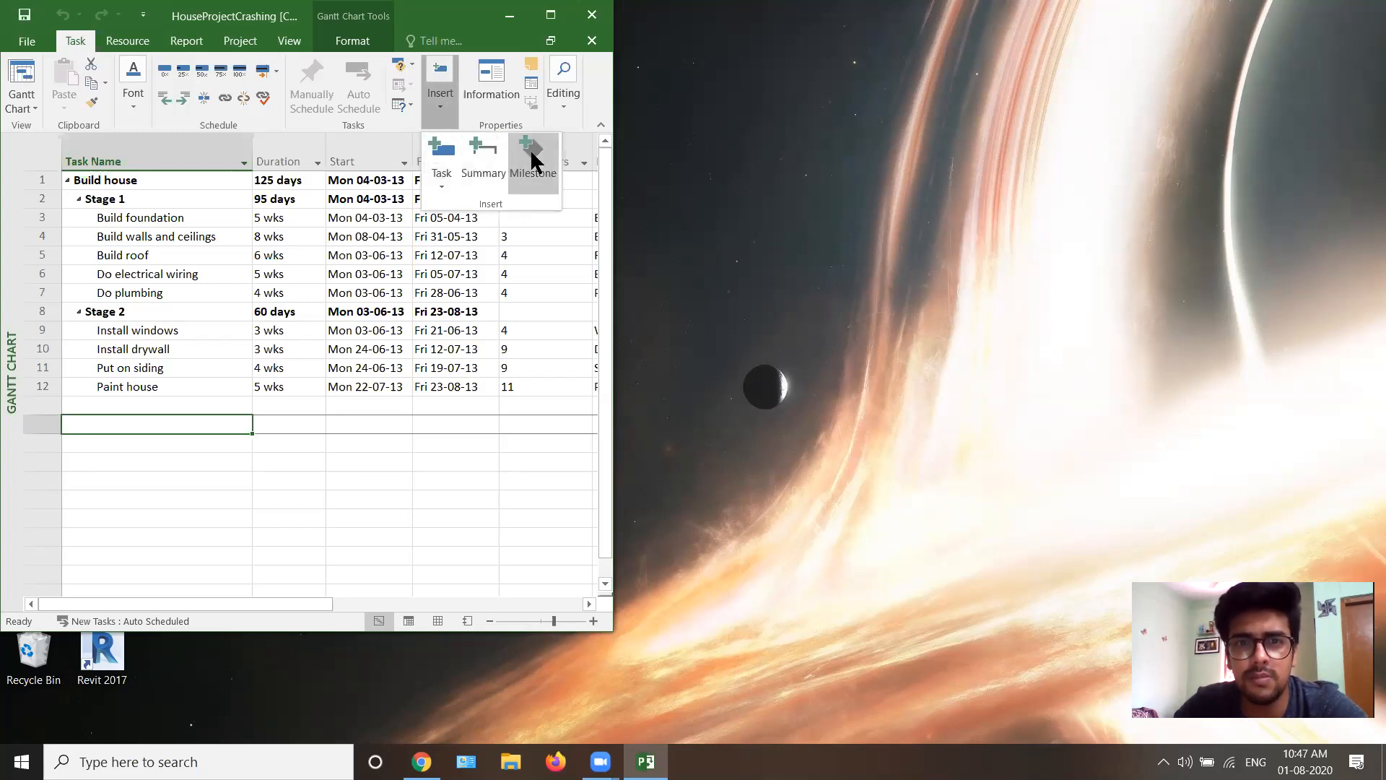
pyautogui.click(568, 112)
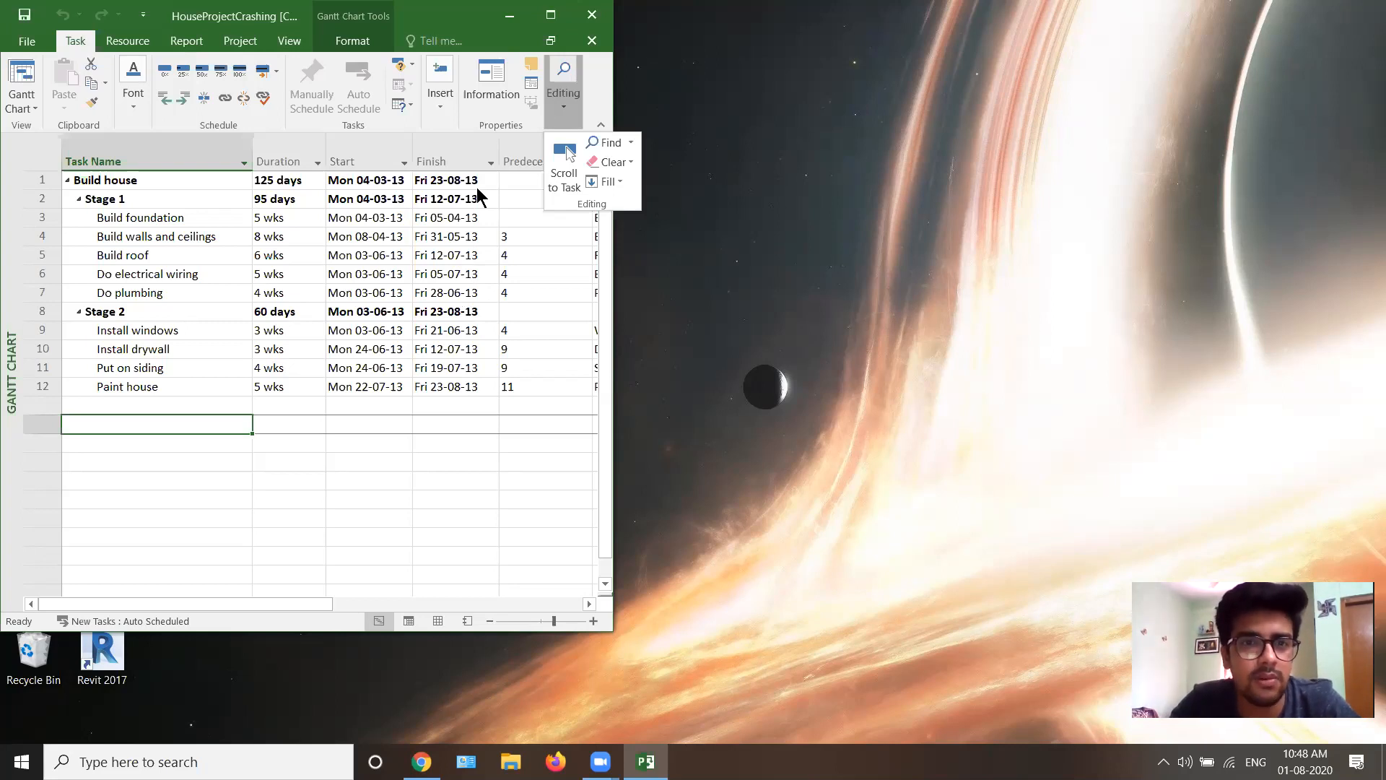
pyautogui.click(574, 122)
pyautogui.click(550, 14)
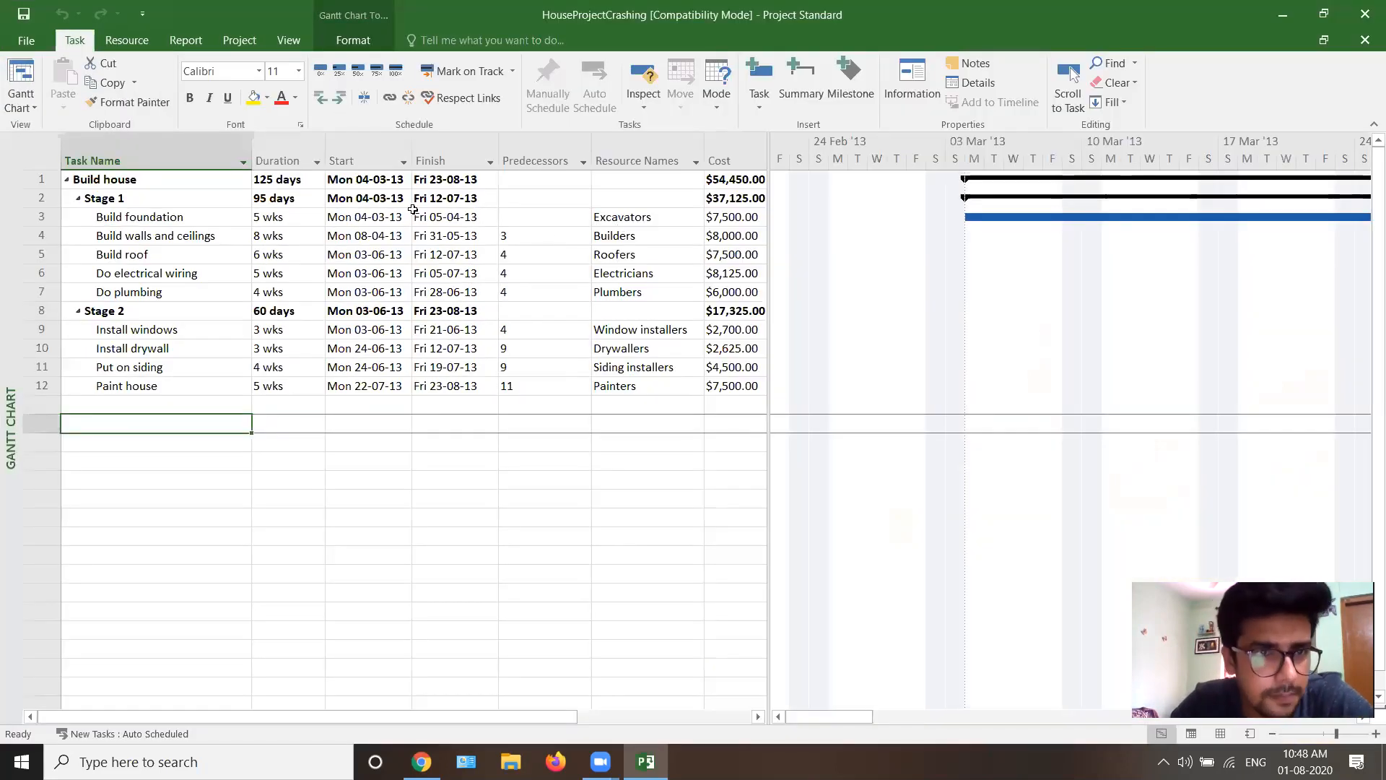
# Switch to the Calendar view and examine how Build foundation and Build walls and ceilings span March and April 2013
pyautogui.click(28, 108)
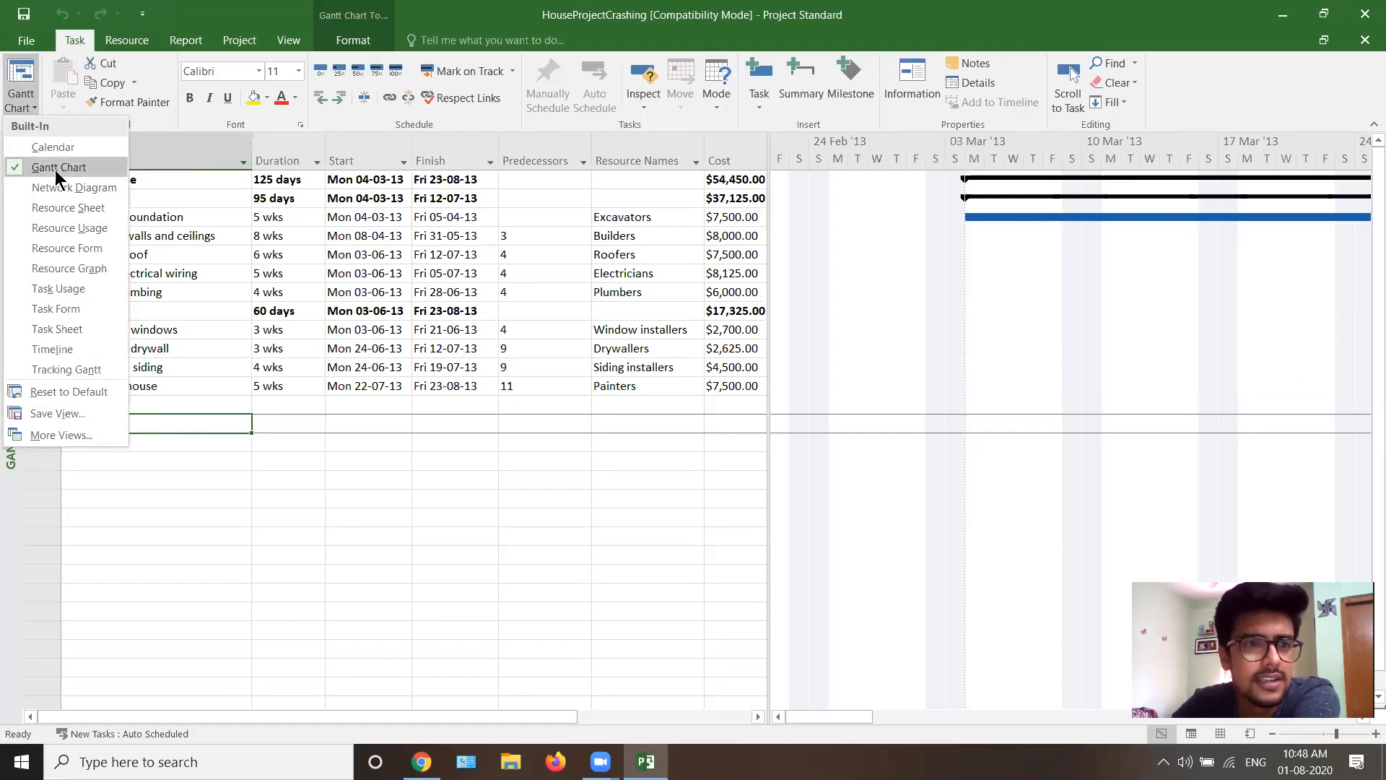
pyautogui.click(52, 145)
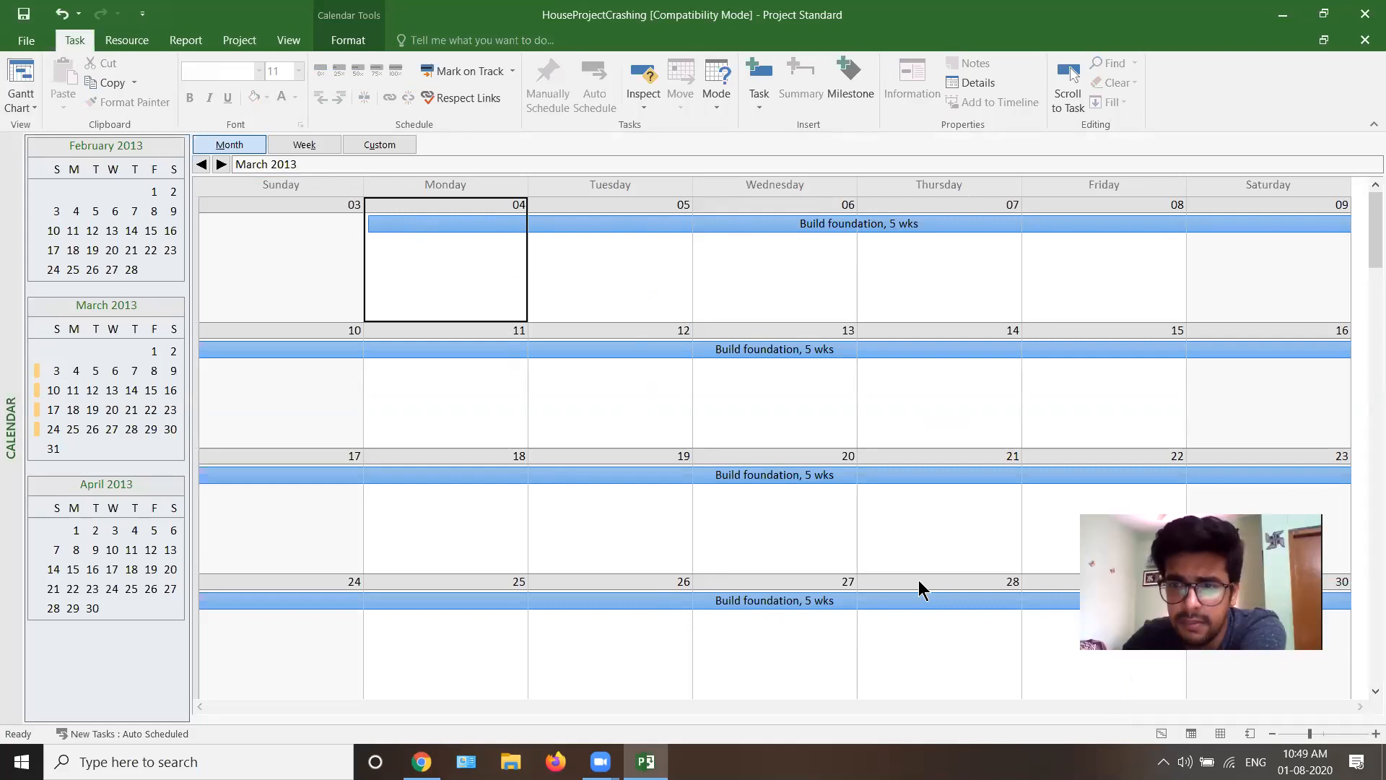
pyautogui.click(1367, 691)
pyautogui.click(1367, 694)
pyautogui.click(1367, 694)
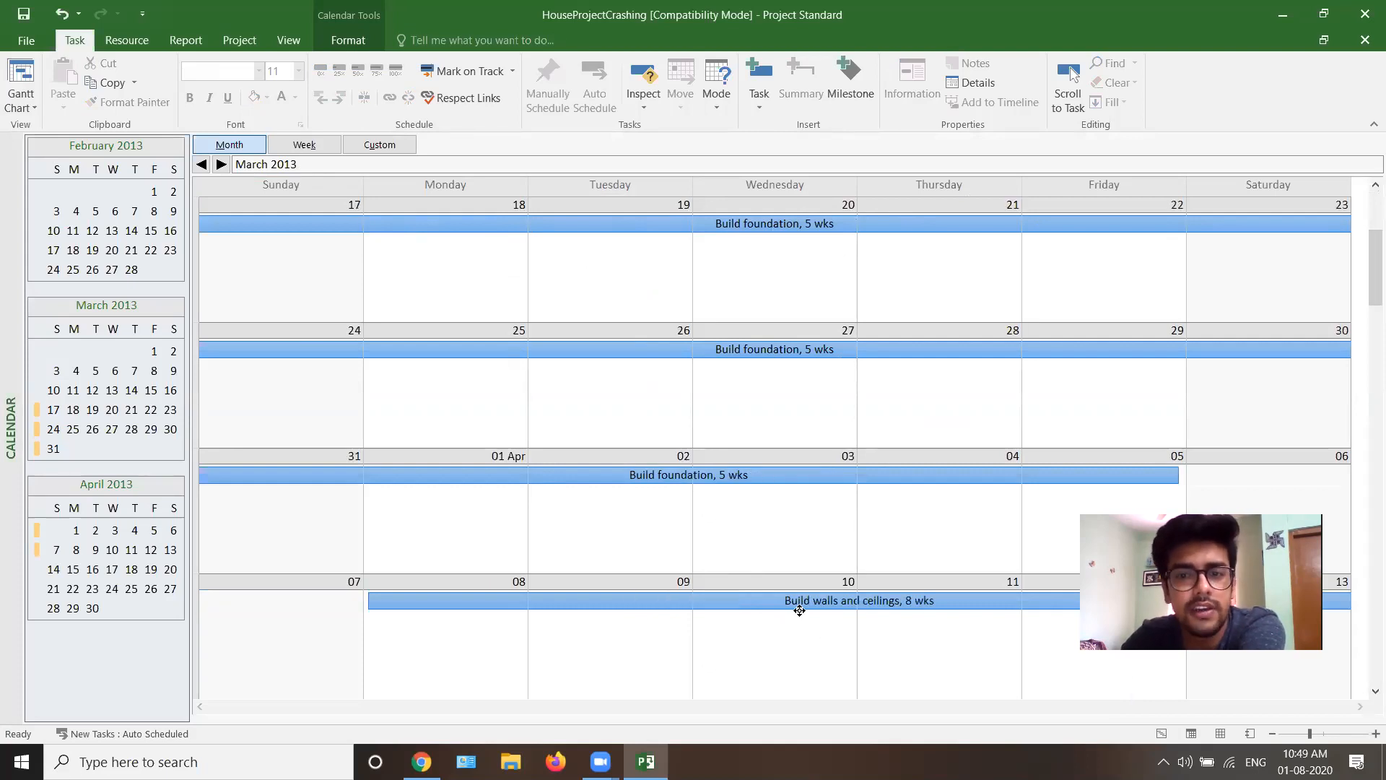
pyautogui.scroll(4, 838, 526)
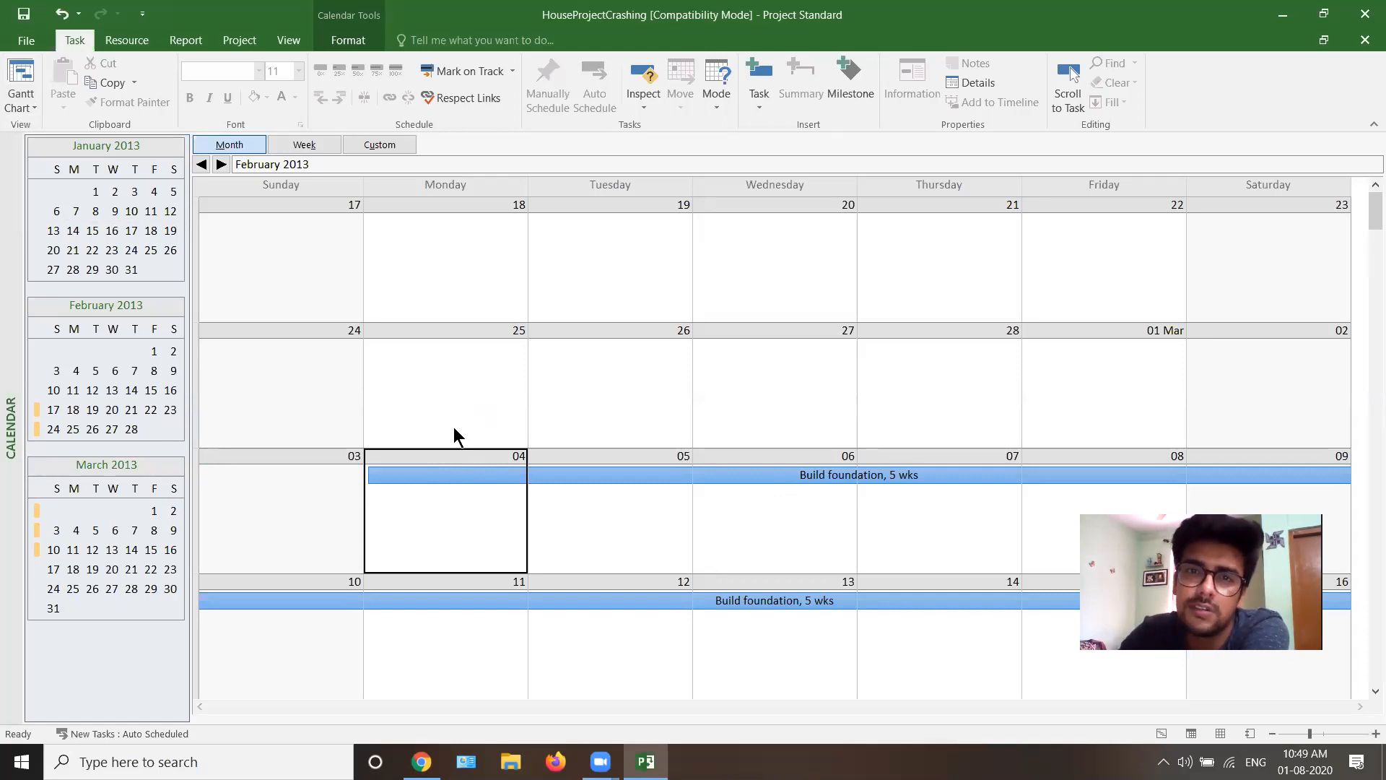
# Switch to the Network Diagram view and examine the task nodes, reading the details of Build foundation
pyautogui.click(21, 107)
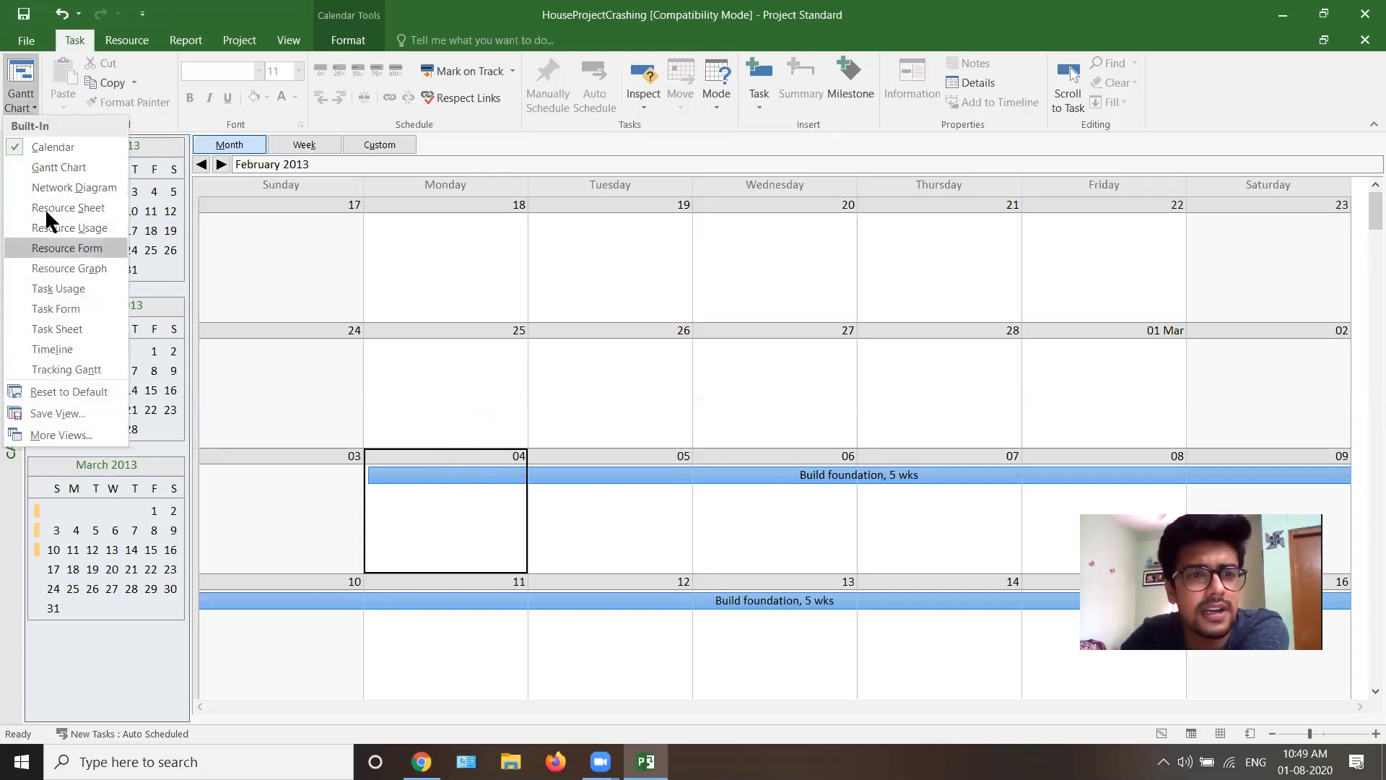
pyautogui.click(61, 187)
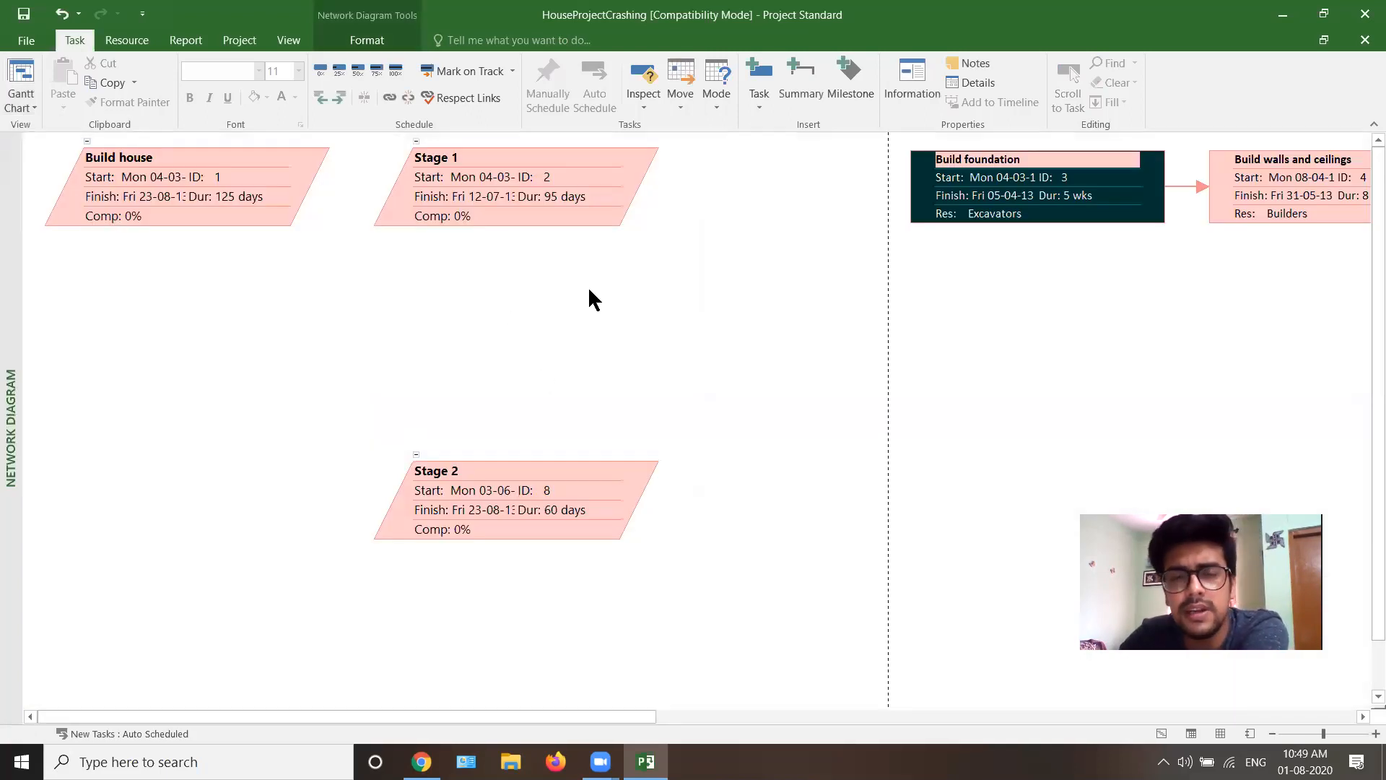
pyautogui.scroll(-3, 588, 286)
pyautogui.scroll(-2, 588, 286)
pyautogui.scroll(5, 591, 298)
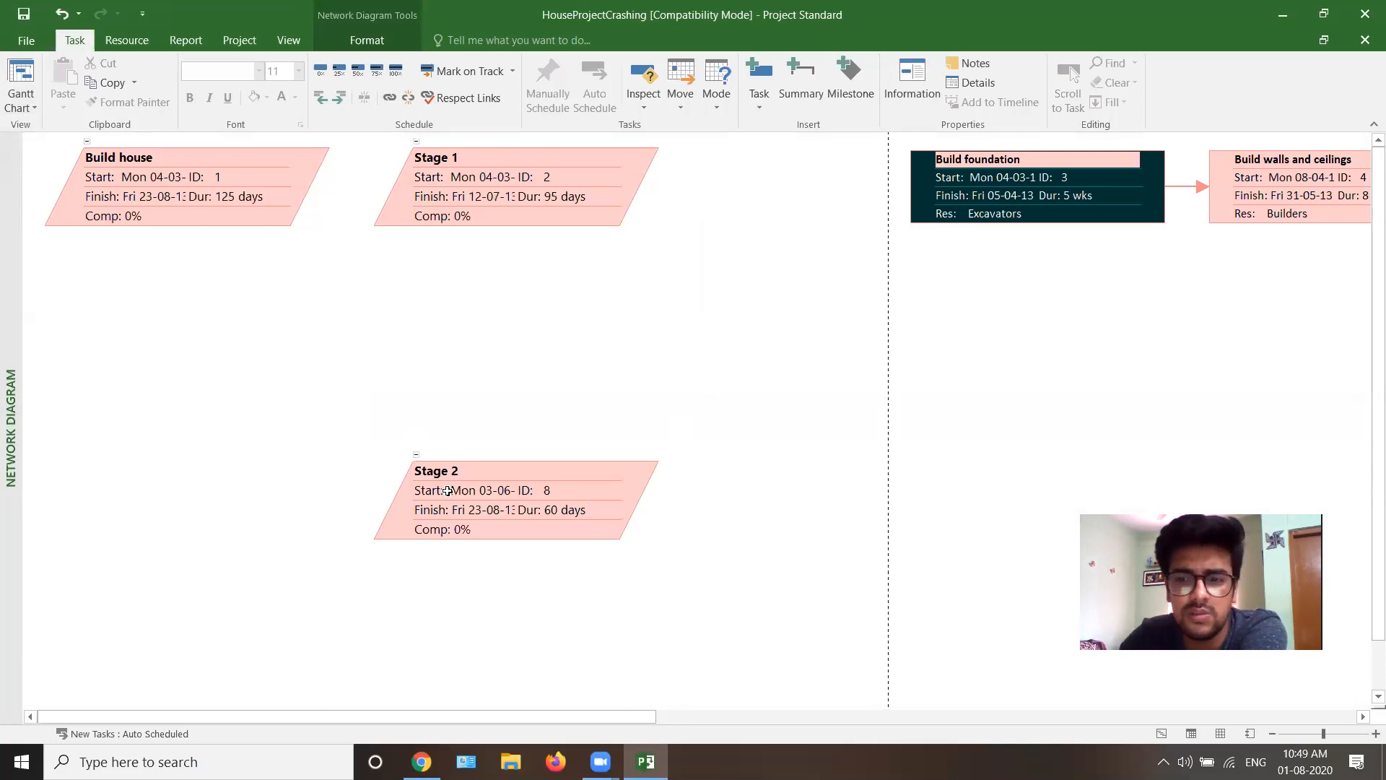
pyautogui.click(1272, 734)
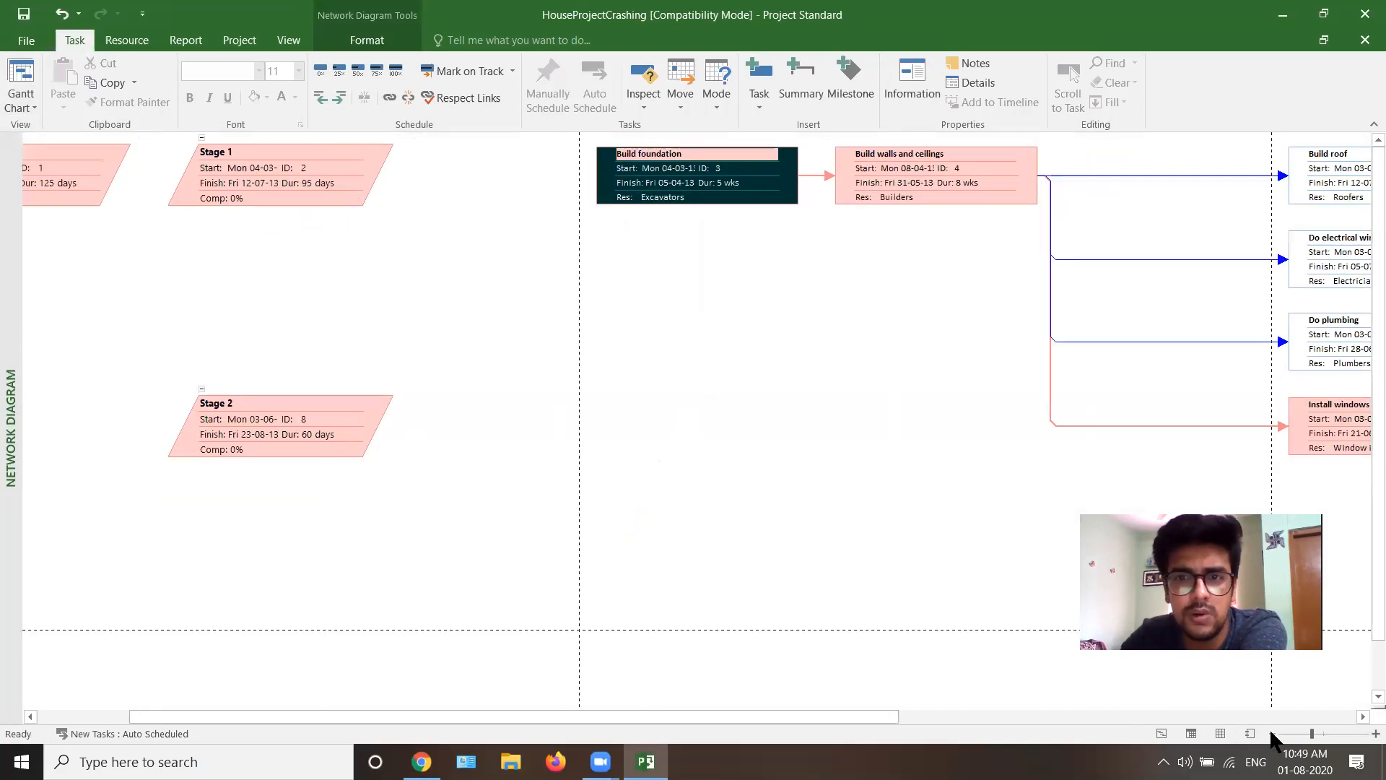
pyautogui.click(1272, 734)
pyautogui.click(1273, 733)
pyautogui.click(1272, 734)
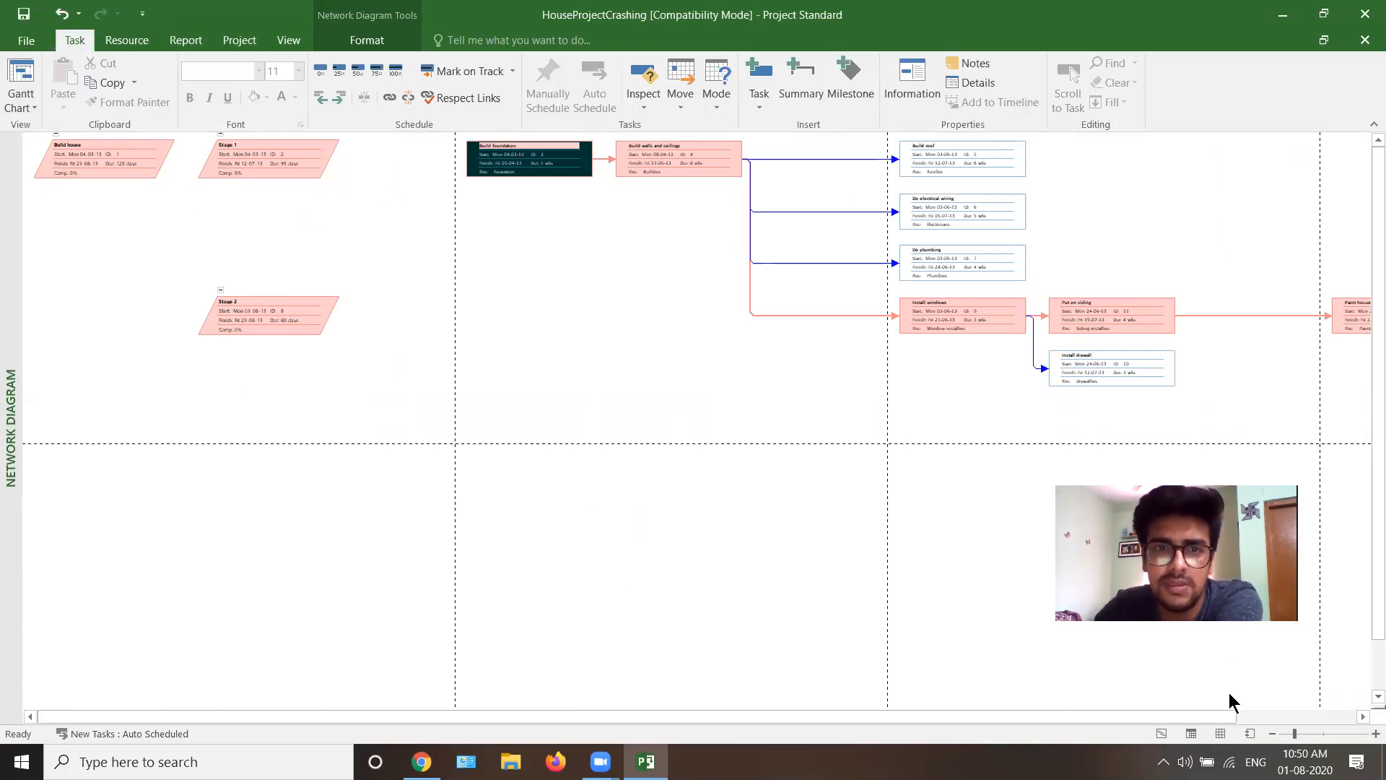
pyautogui.moveTo(514, 153)
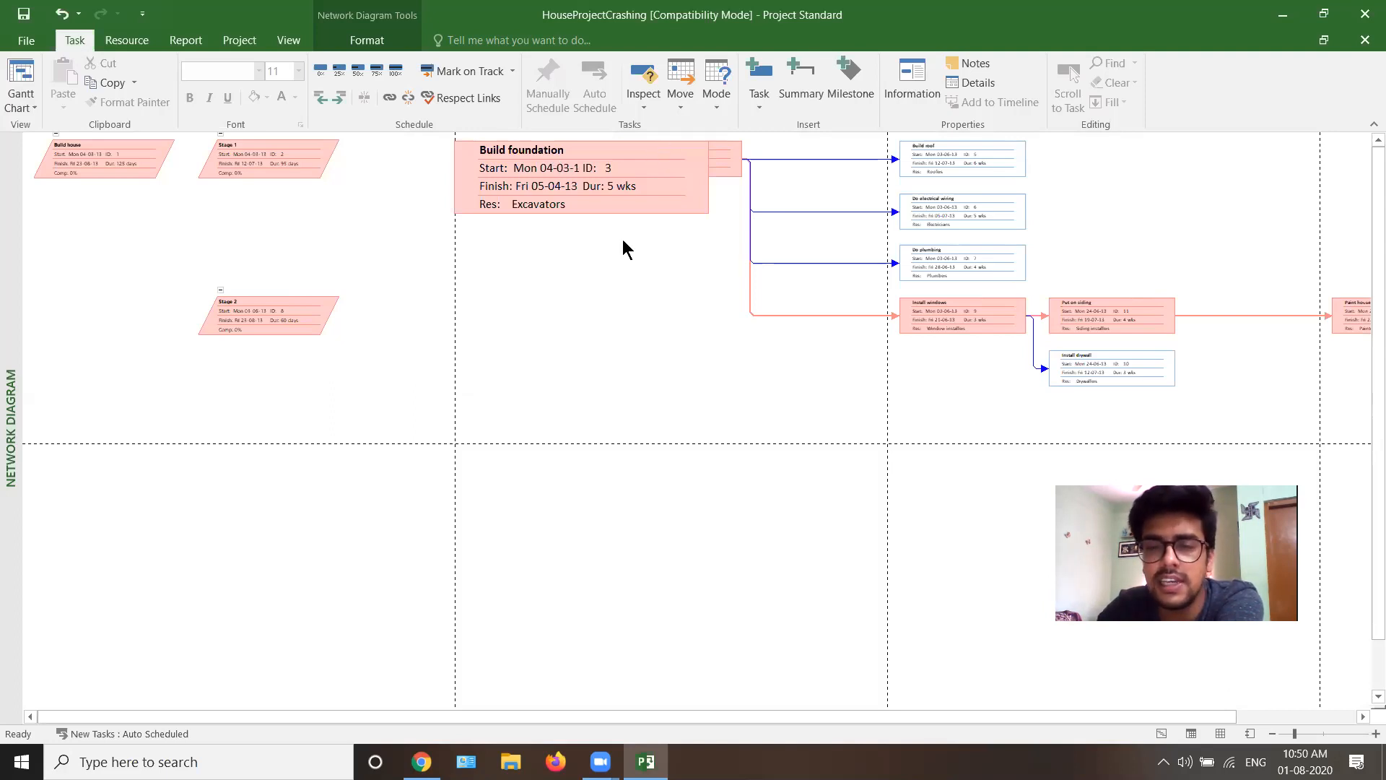
# Examine the Build walls and ceilings node and its successors, and switch to Chrome to compare with the example PERT/CPM network image
pyautogui.click(1365, 732)
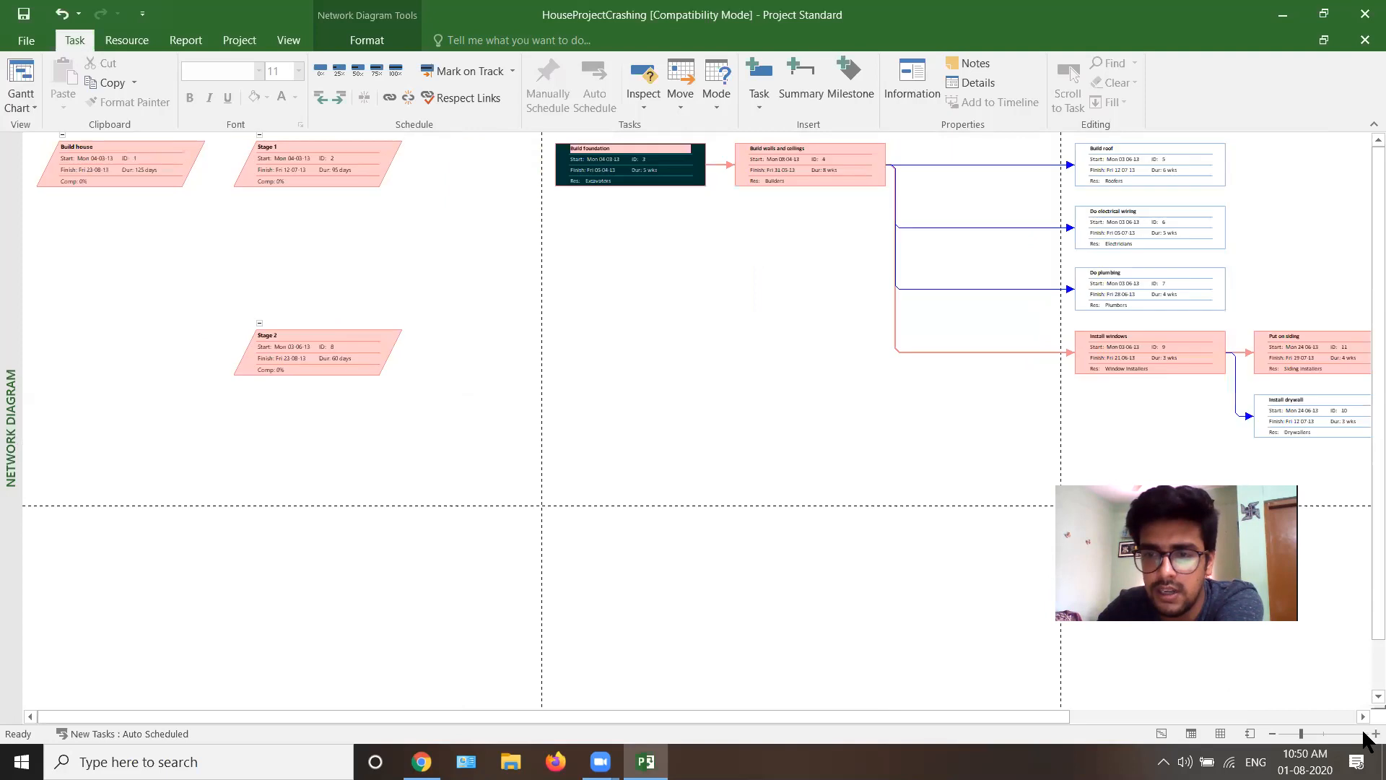
pyautogui.click(1365, 733)
pyautogui.moveTo(907, 716); pyautogui.dragTo(1105, 718)
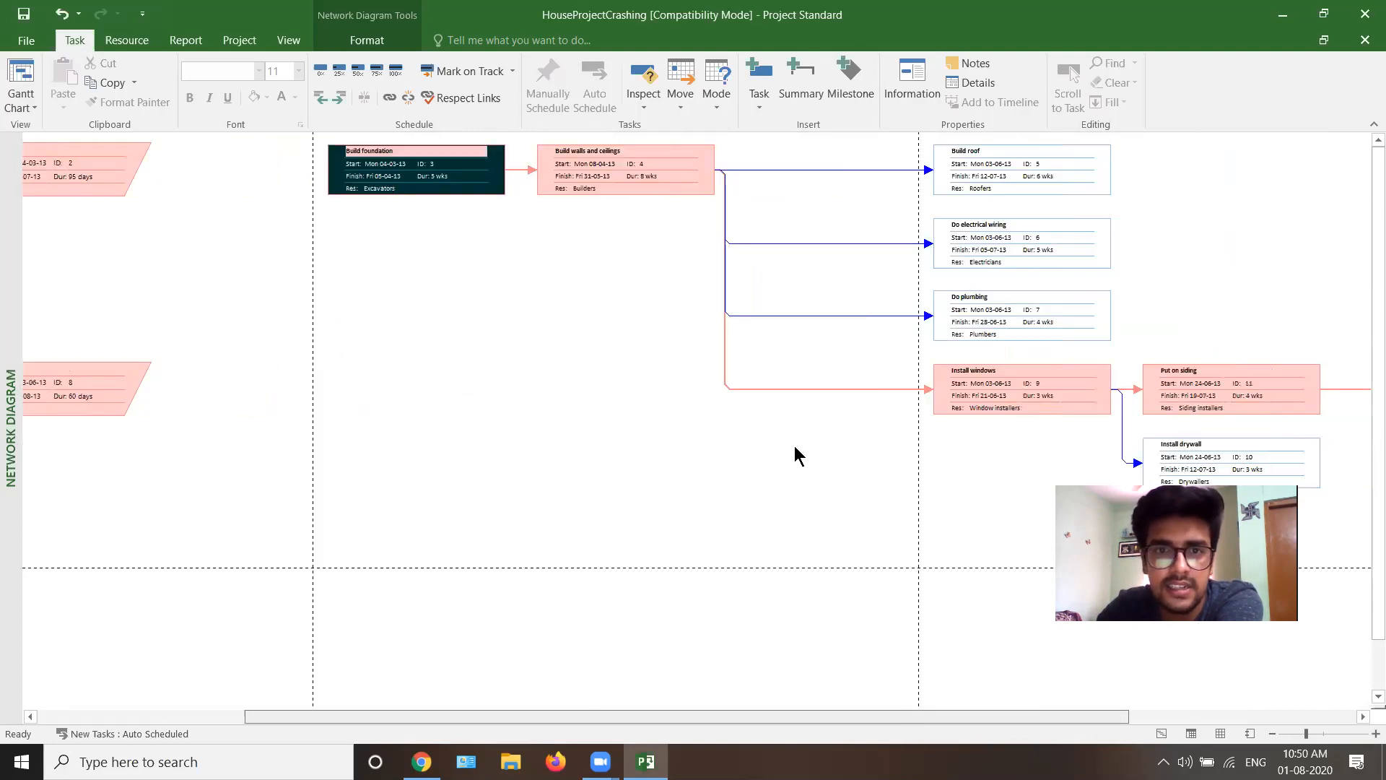
pyautogui.moveTo(702, 206)
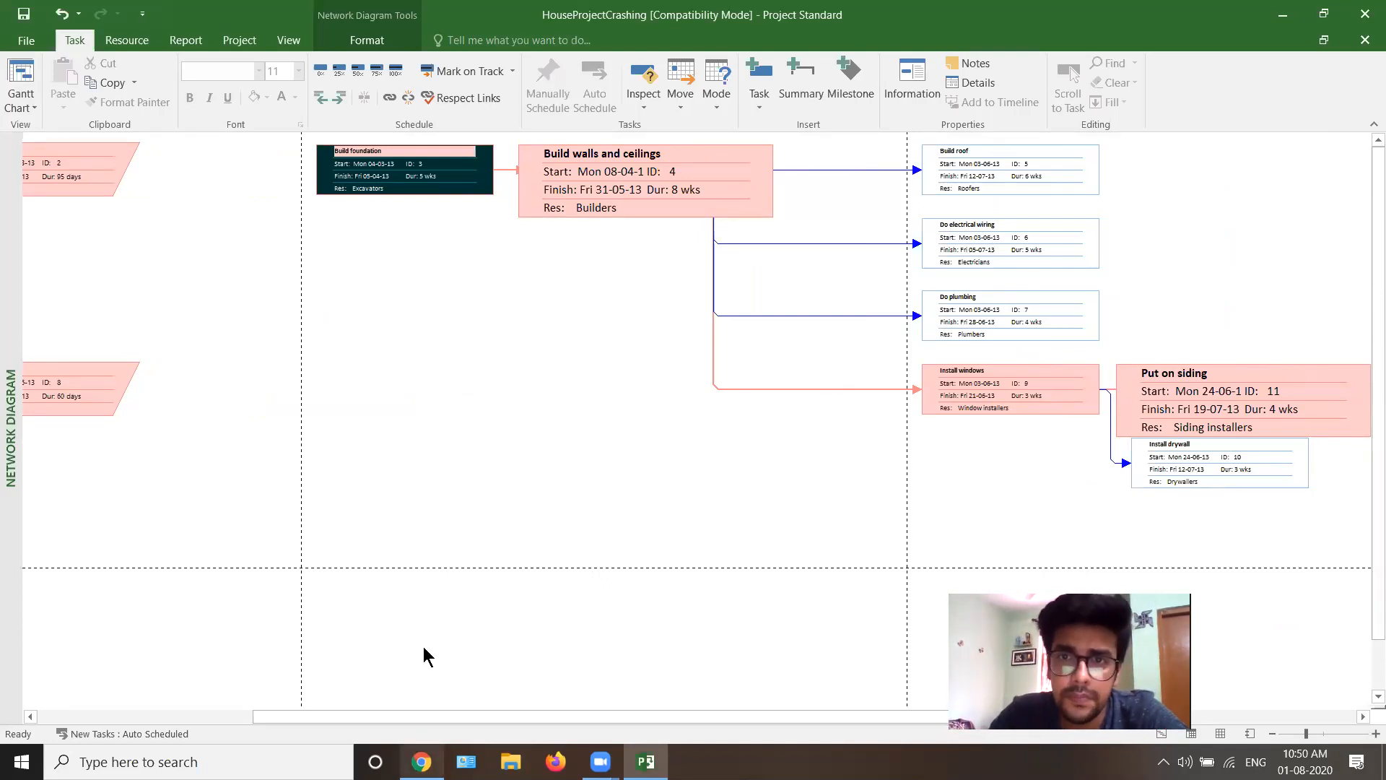
pyautogui.hotkey('alt', 'Tab')
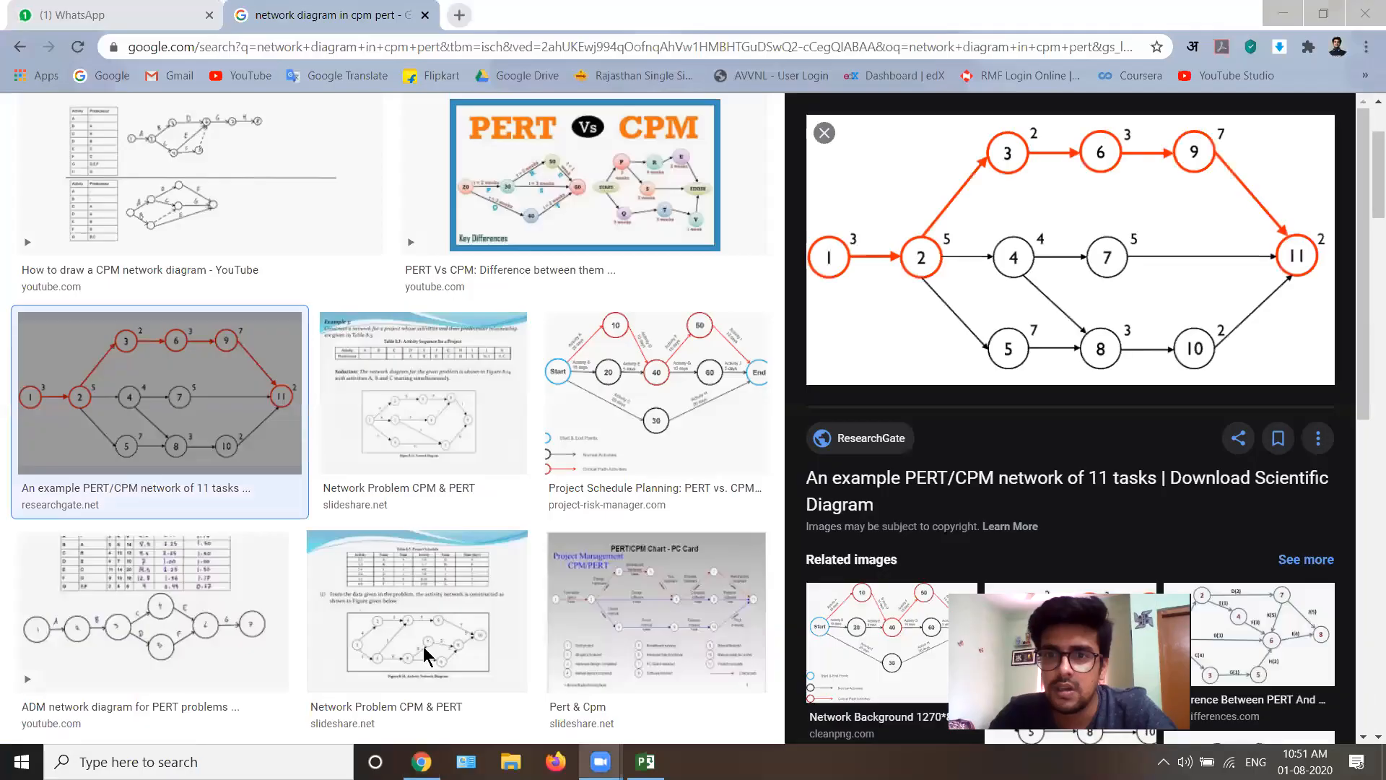
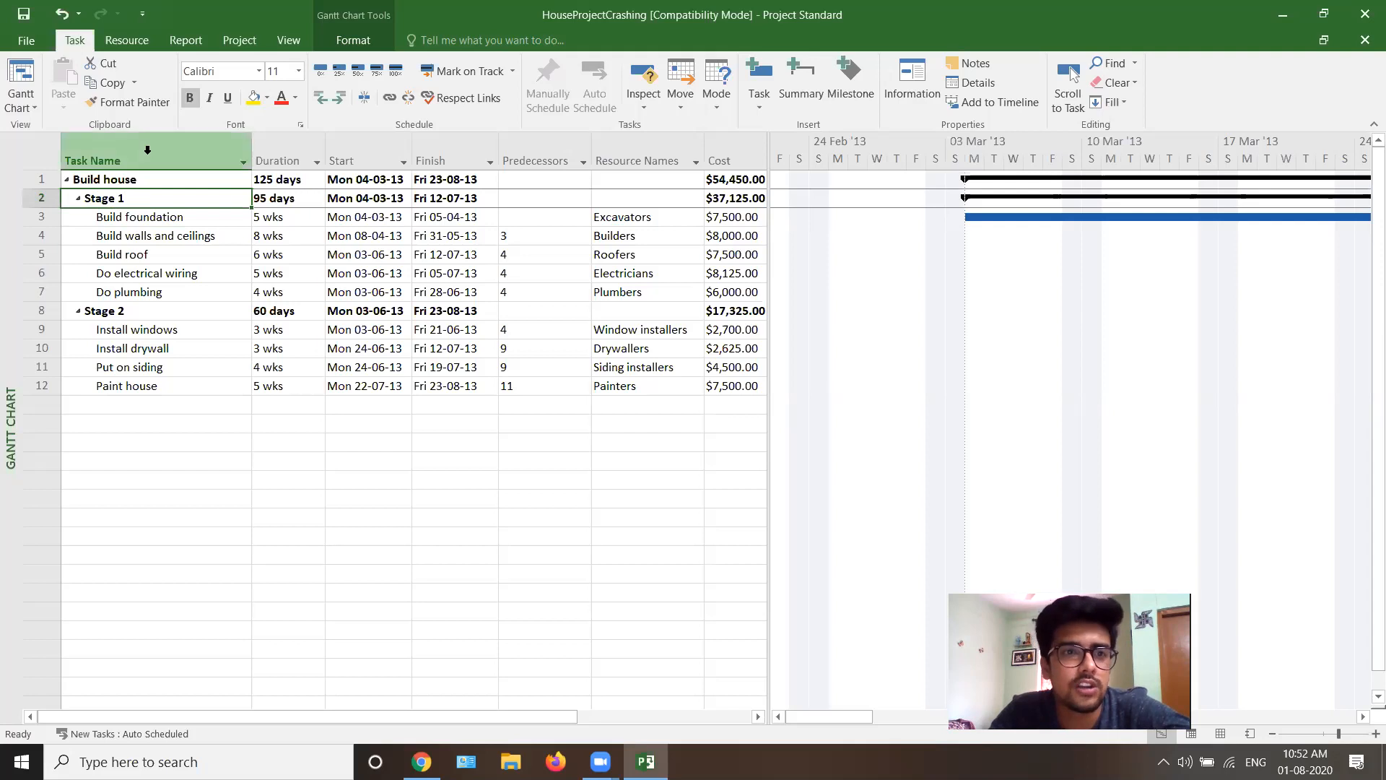
# Copy the Stage 1 formatting onto the Build foundation task name with Format Painter, and undo it
pyautogui.click(128, 102)
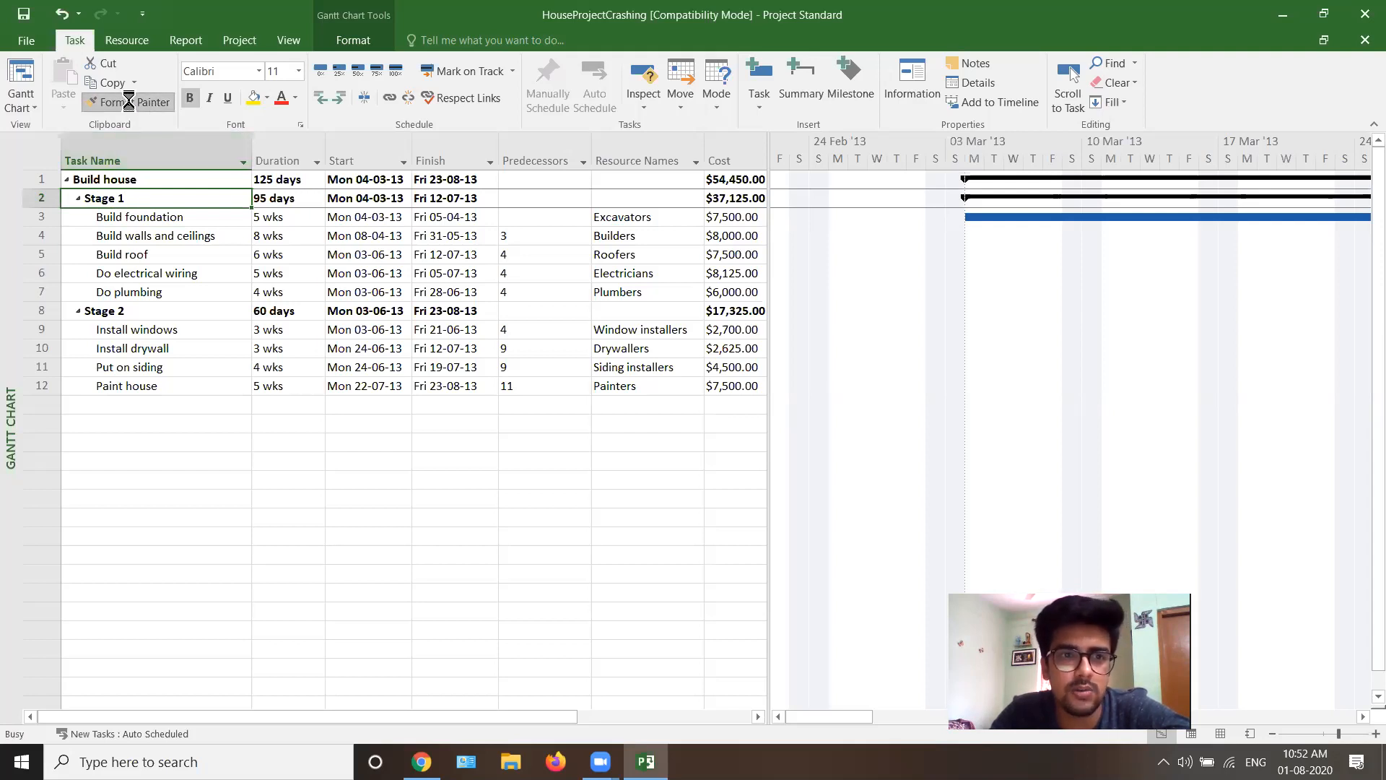
pyautogui.click(150, 220)
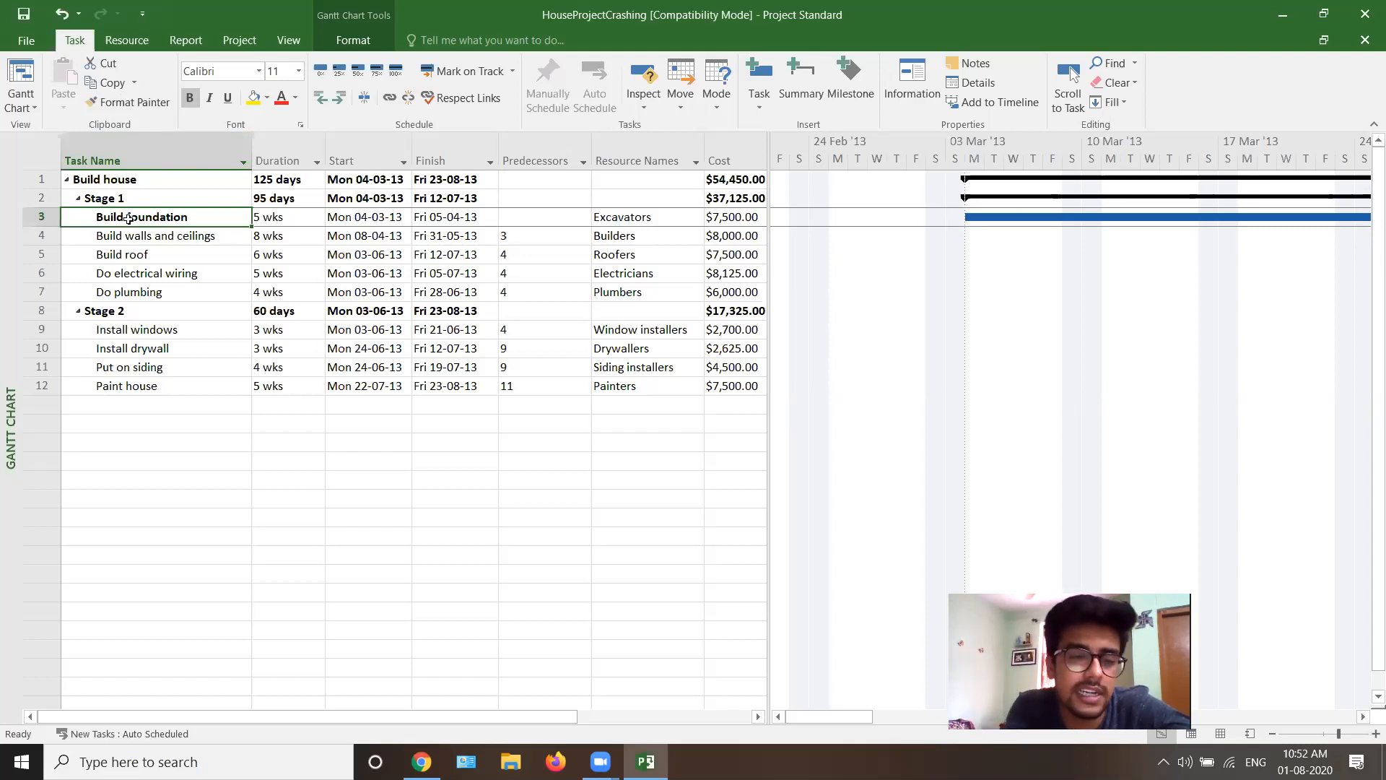
pyautogui.hotkey('ctrl', 'z')
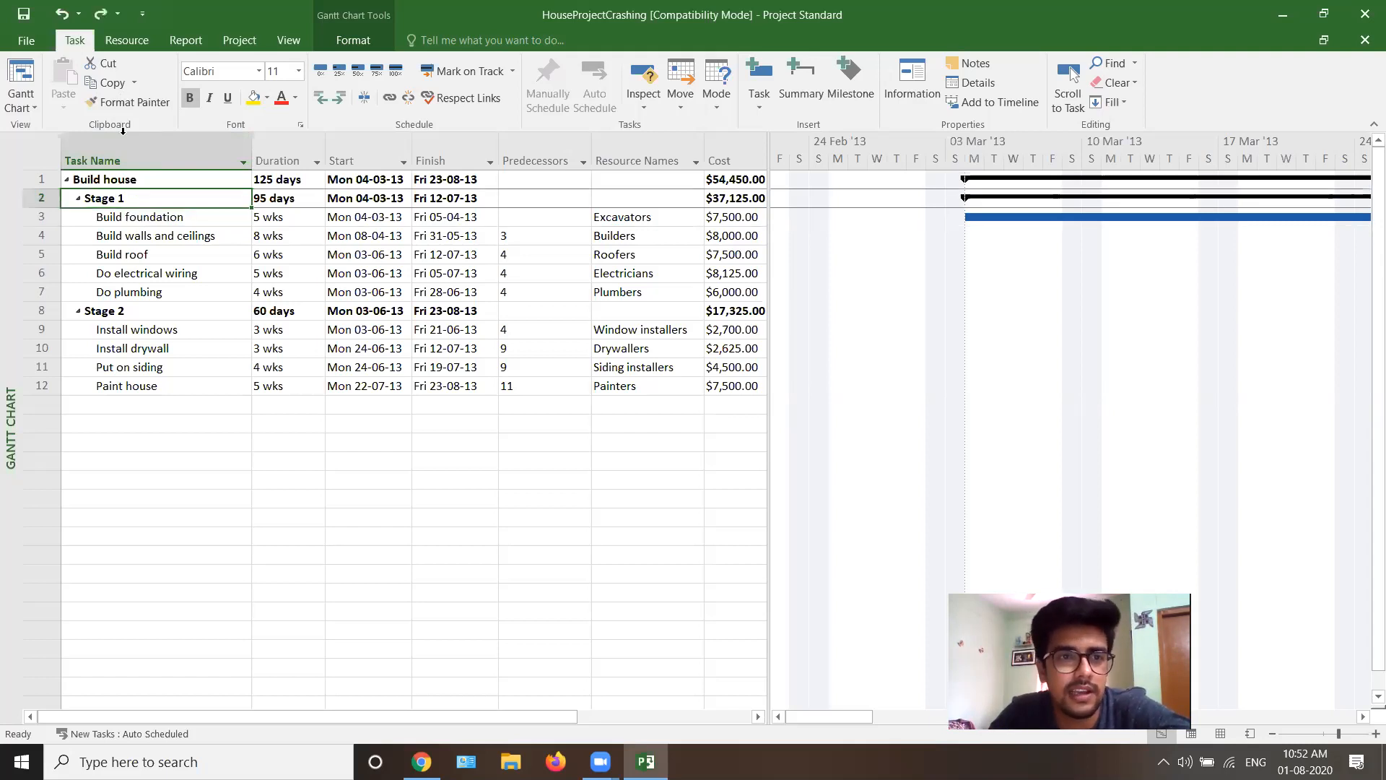
# Cut the Paint house task name, paste it into the empty row below, and undo both the paste and the cut
pyautogui.click(144, 385)
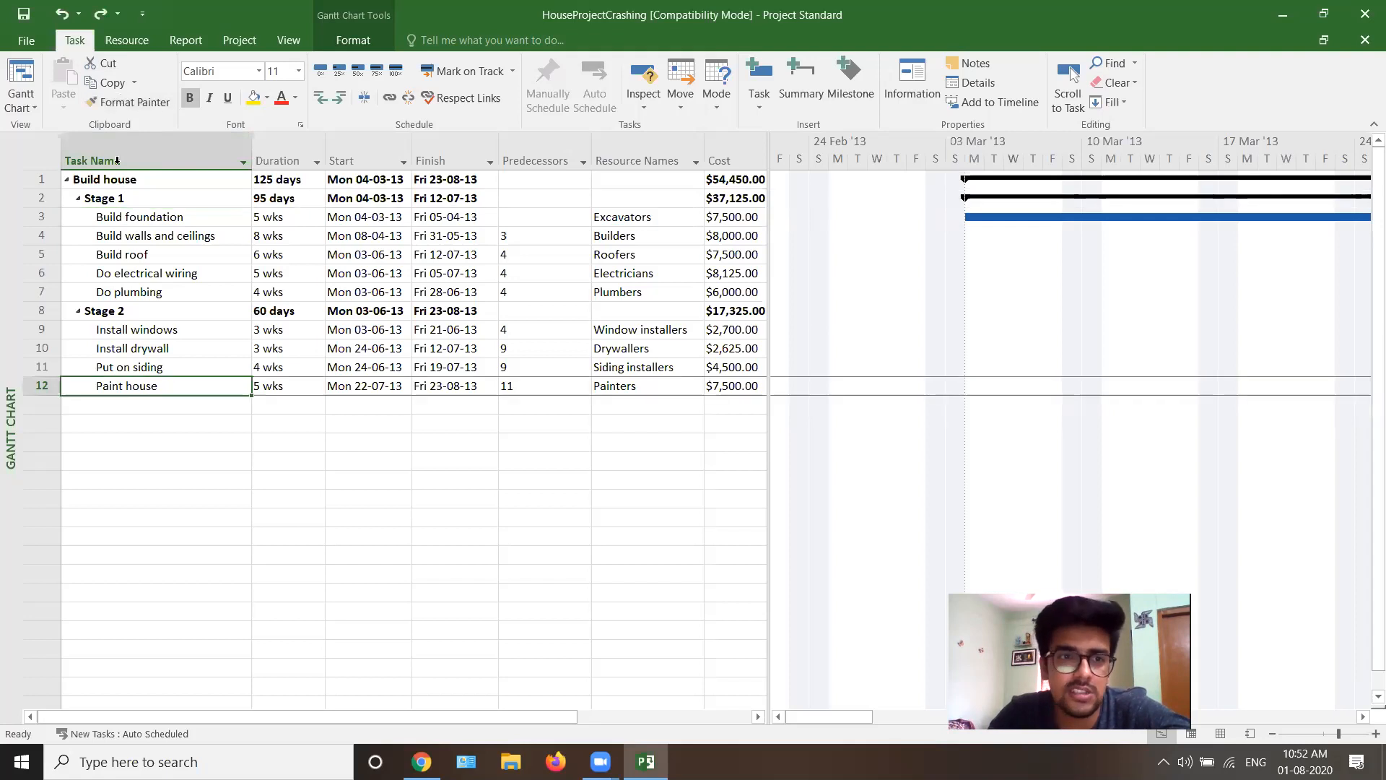
pyautogui.click(103, 63)
pyautogui.click(109, 404)
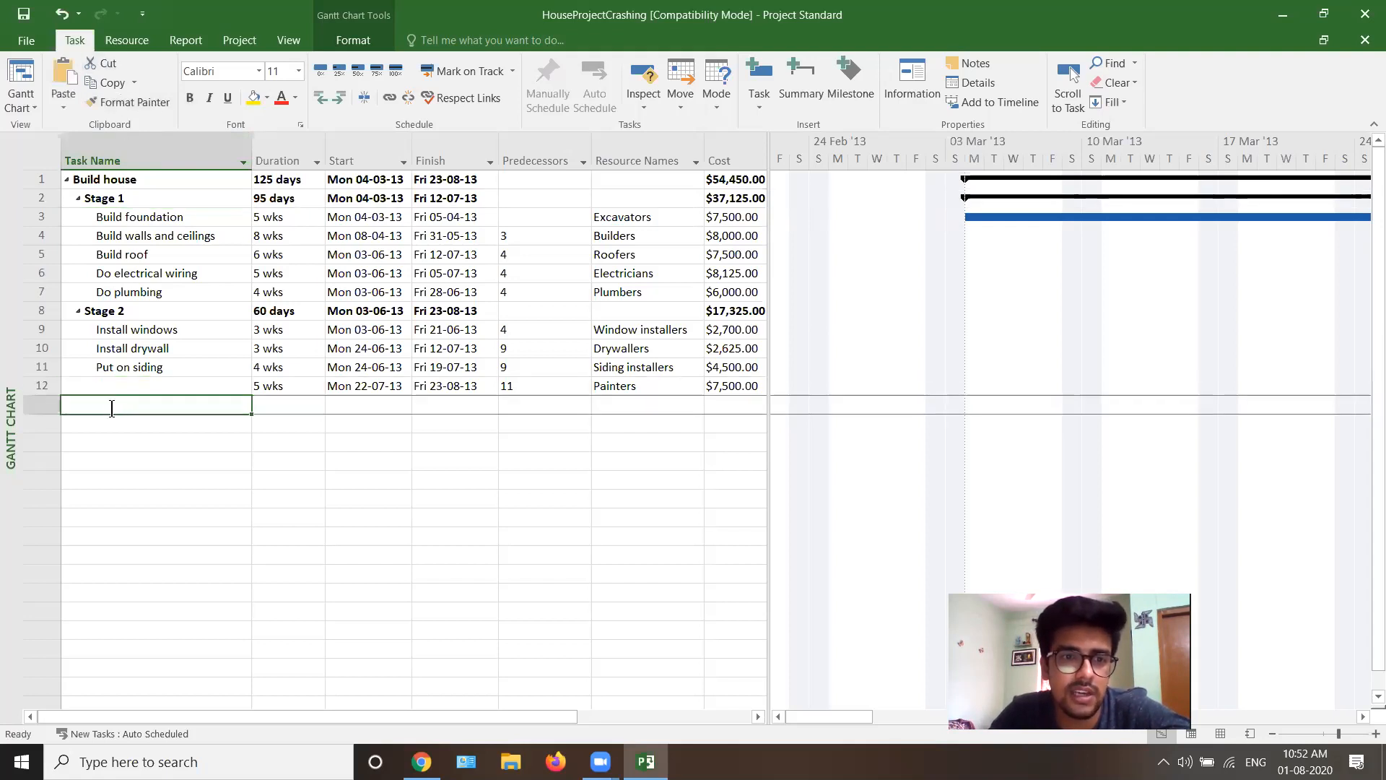
pyautogui.click(134, 81)
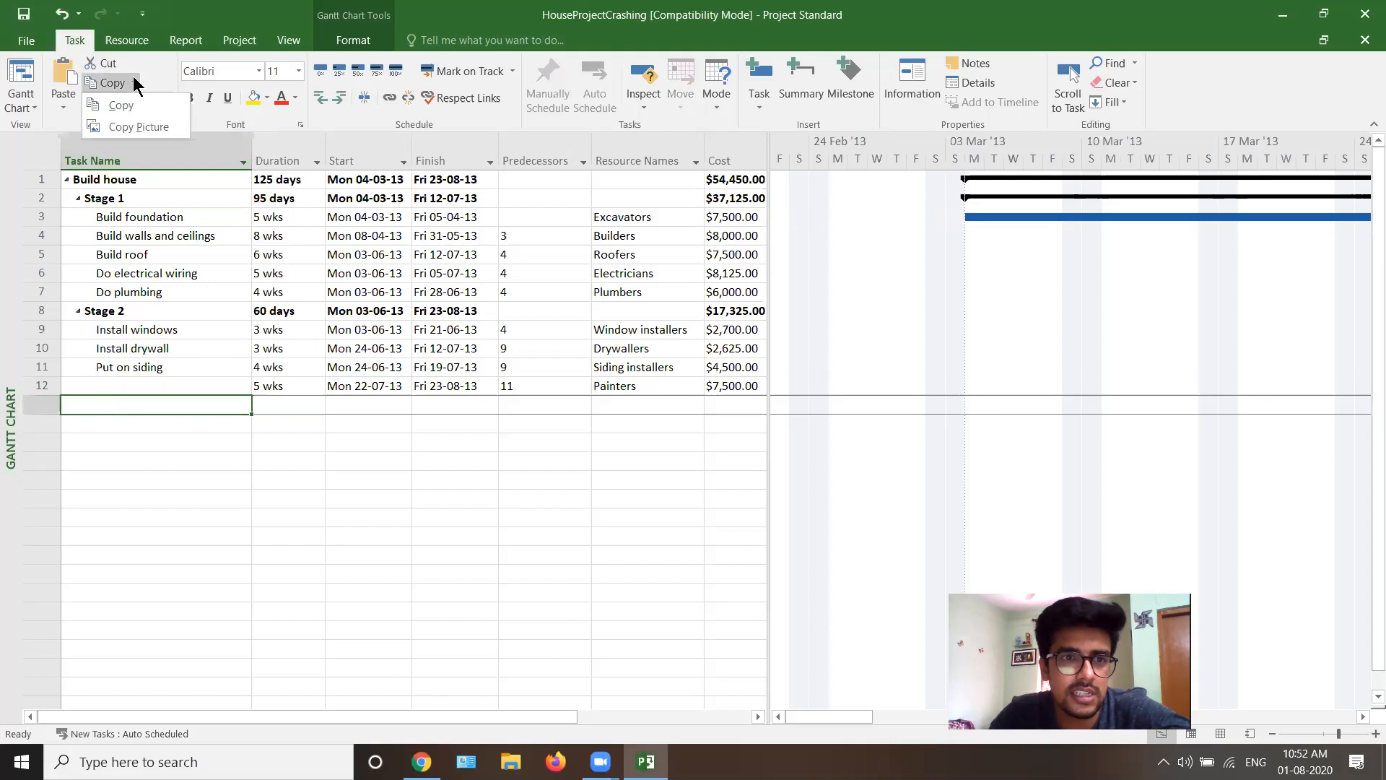
pyautogui.click(134, 60)
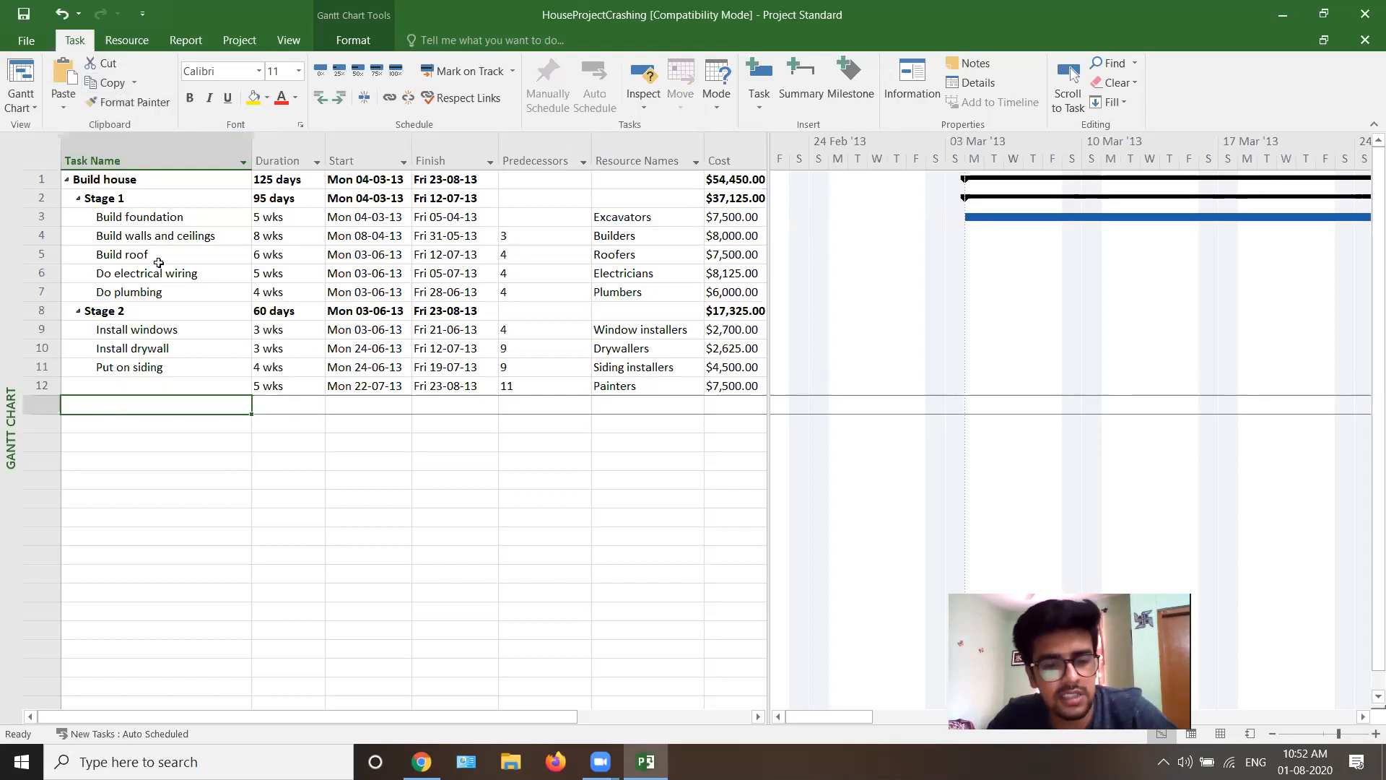
pyautogui.hotkey('ctrl', 'v')
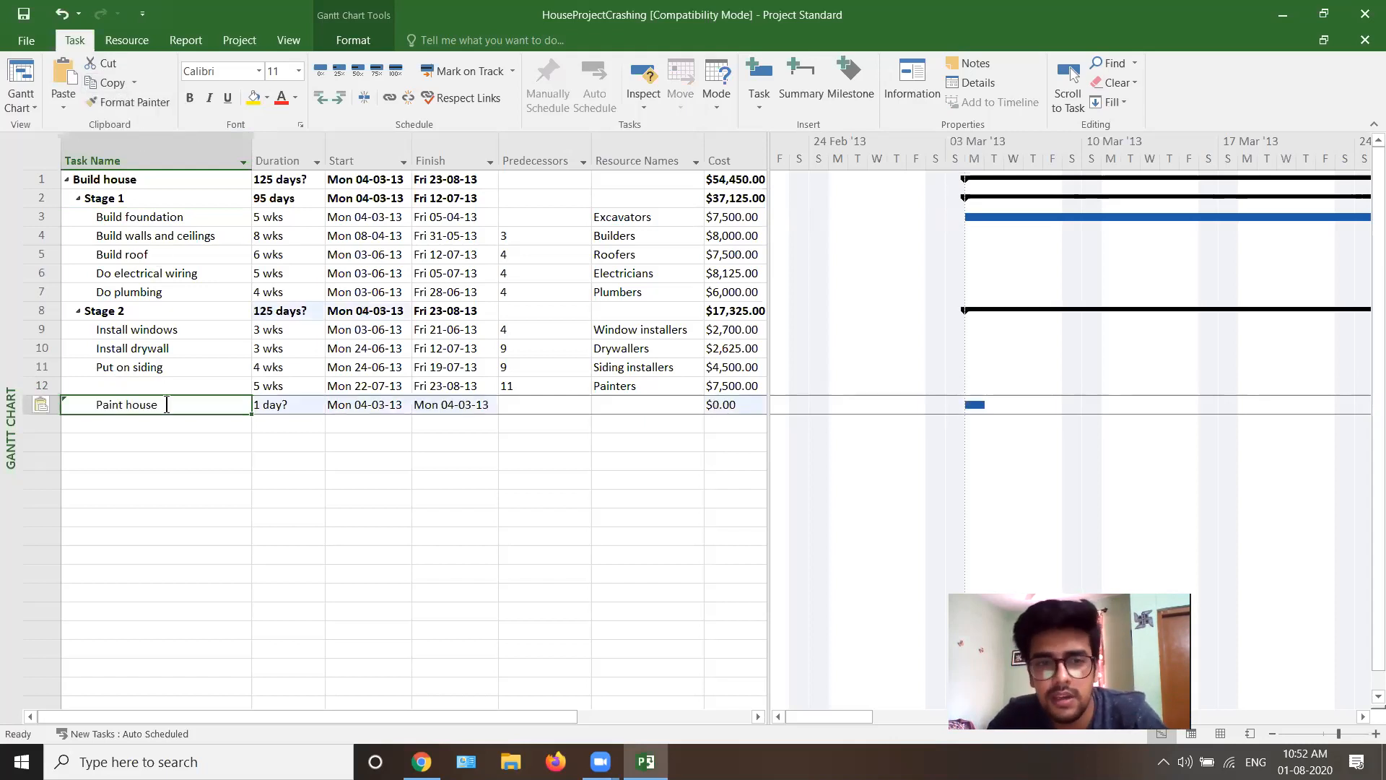
pyautogui.hotkey('ctrl', 'z')
pyautogui.hotkey('ctrl', 'z')
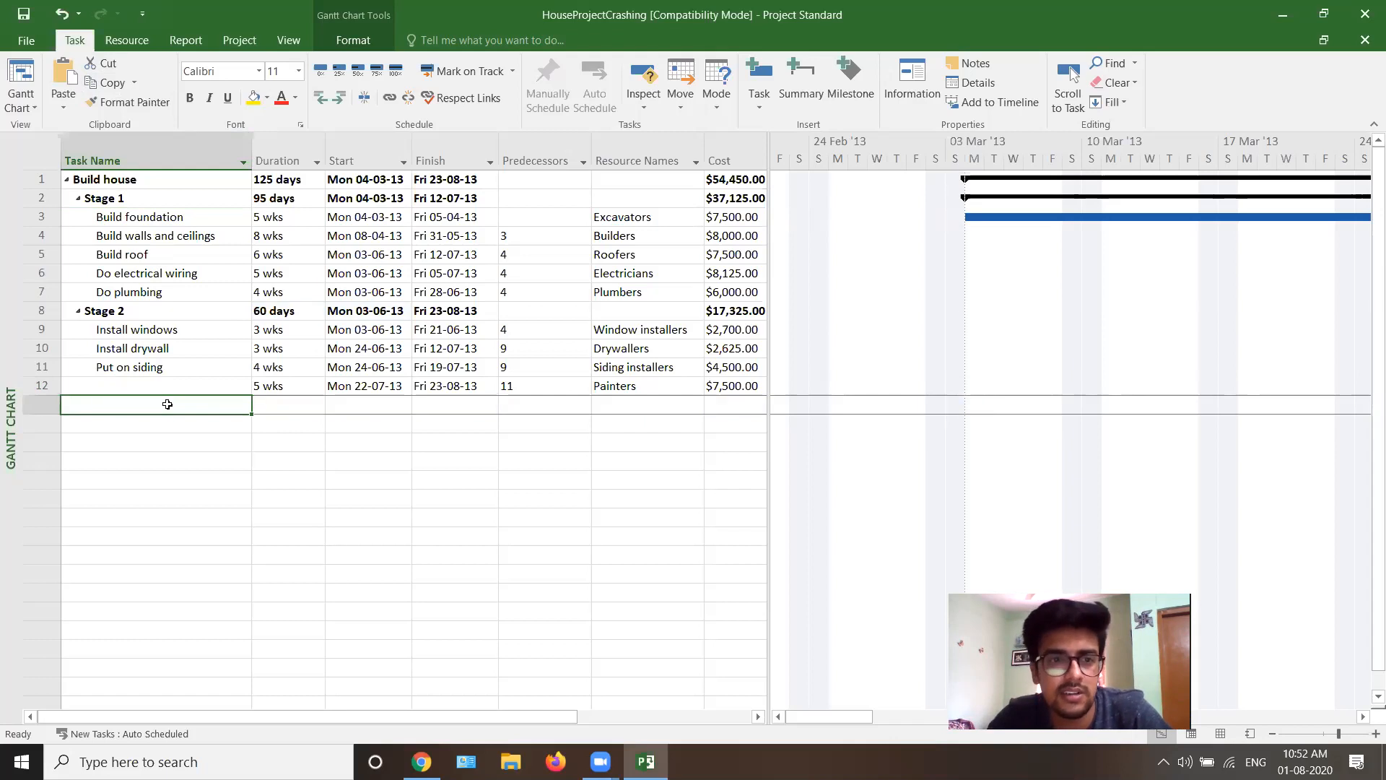
pyautogui.click(134, 83)
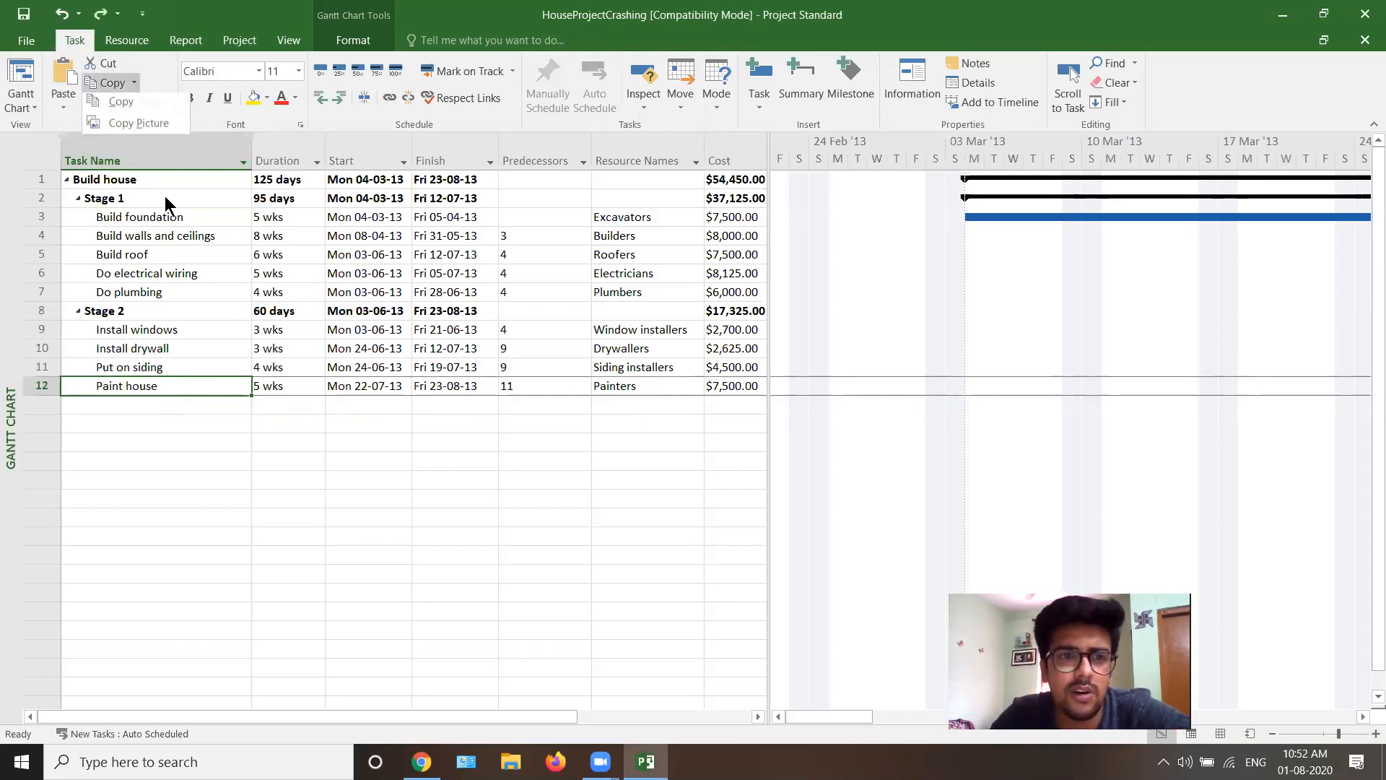
pyautogui.click(226, 11)
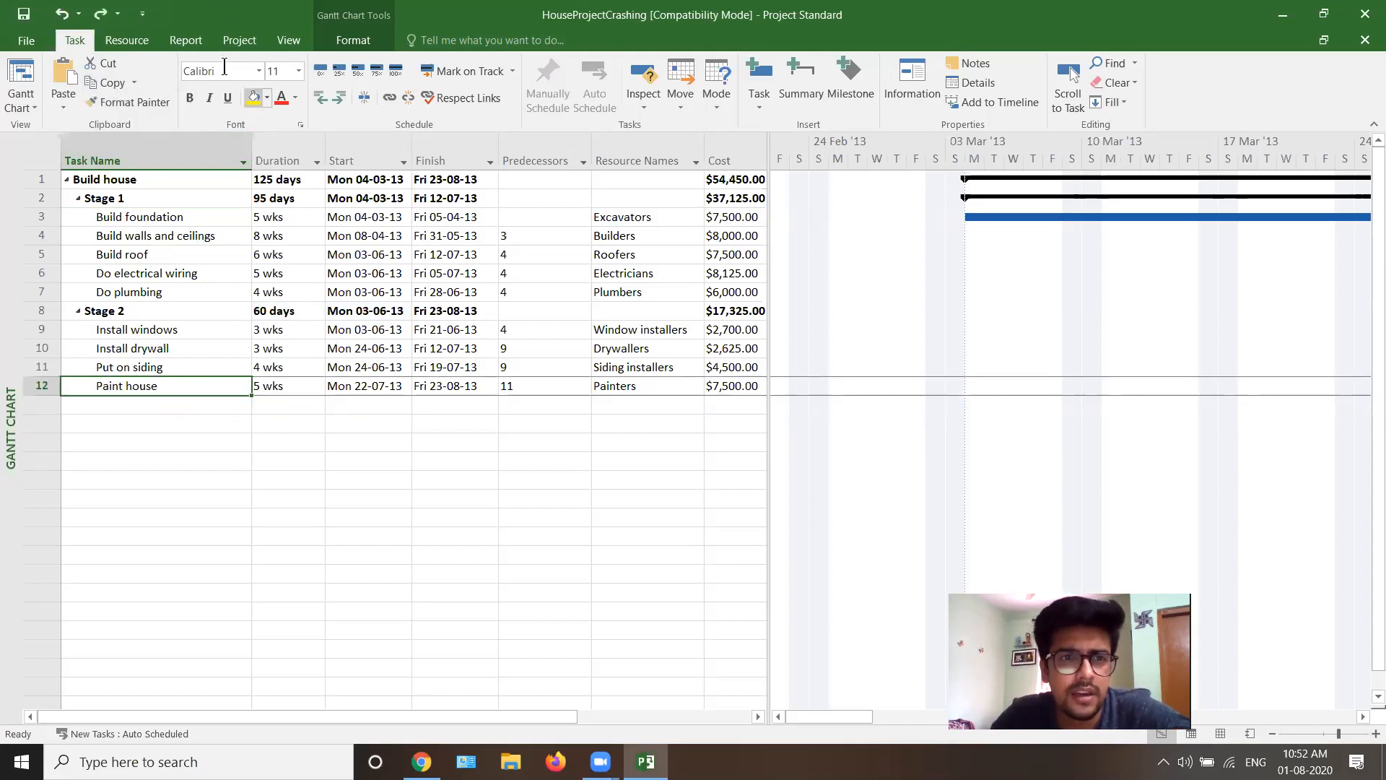
pyautogui.click(192, 73)
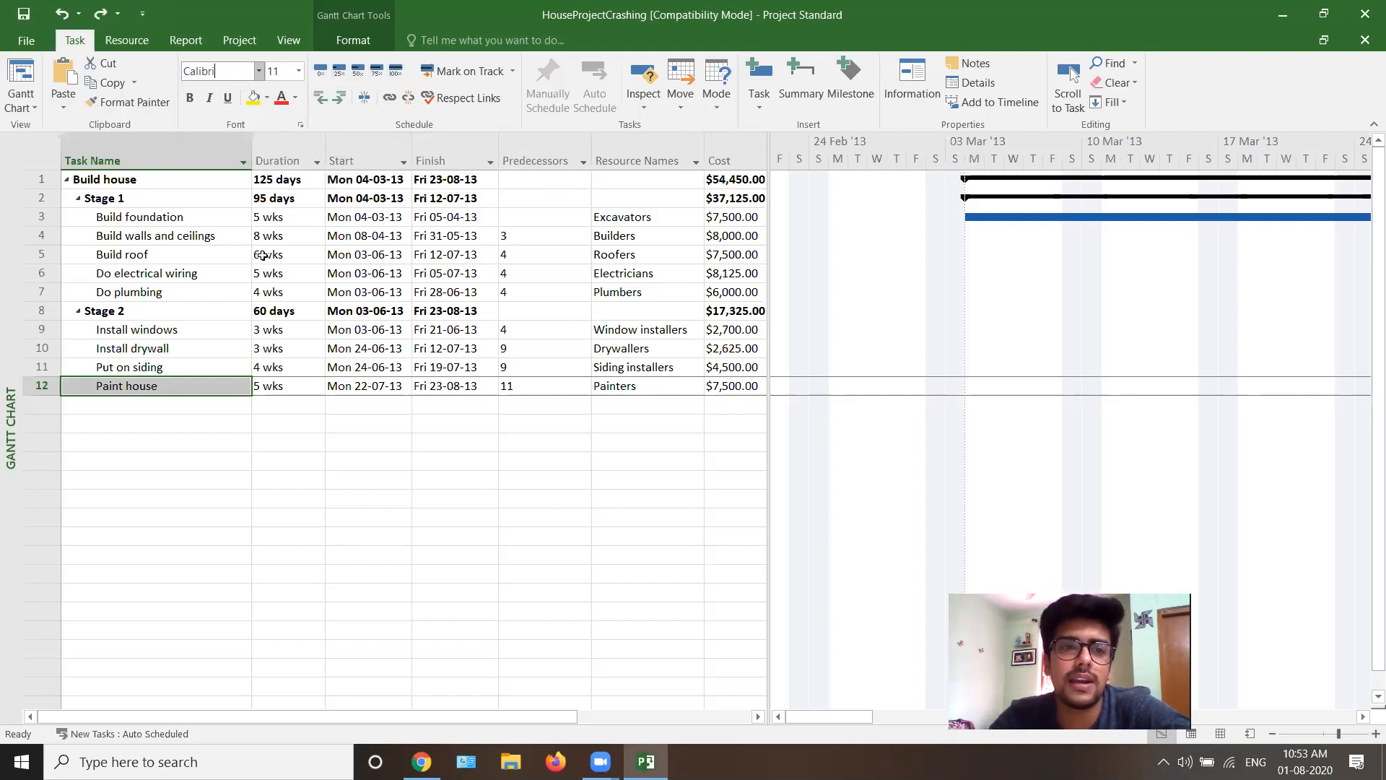
# Mark the Build foundation and Build walls and ceilings tasks as 100% complete, and undo the progress change
pyautogui.click(121, 218)
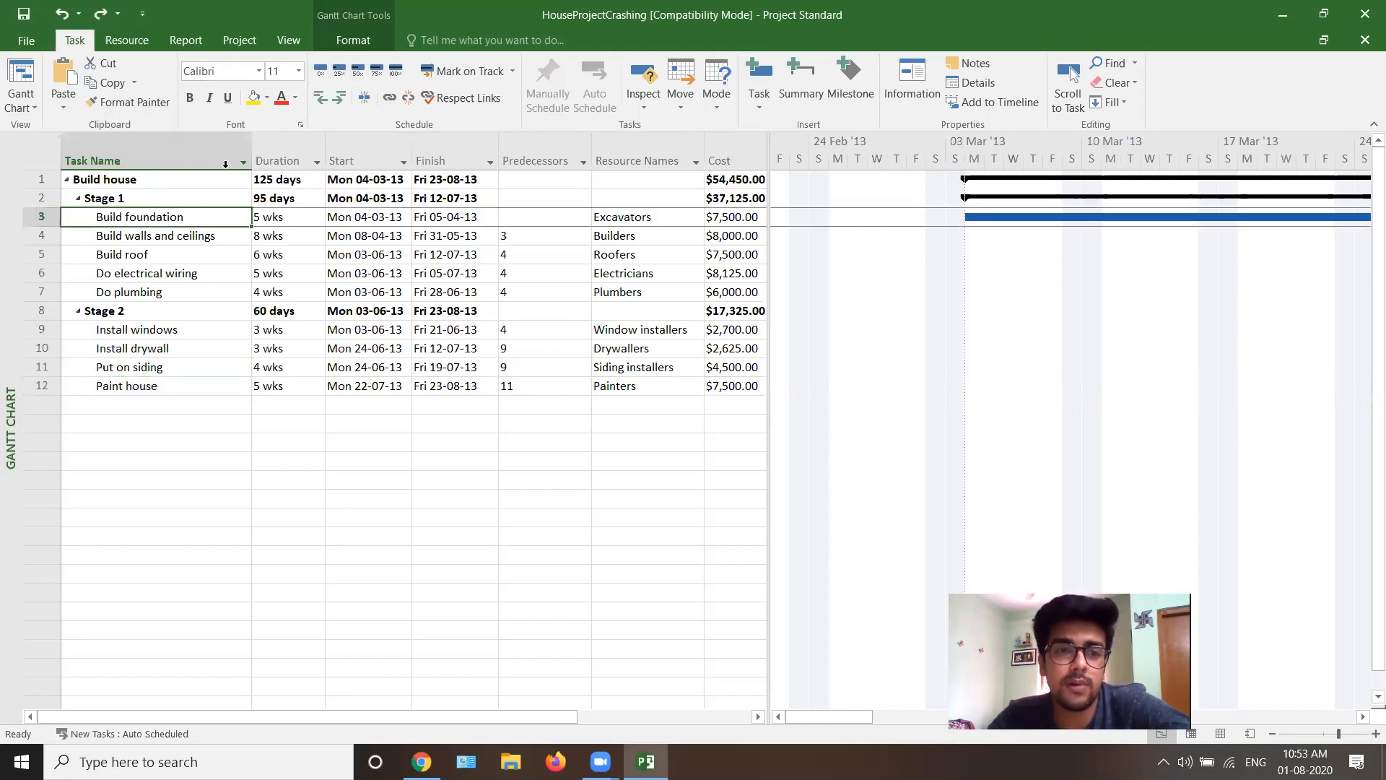
pyautogui.click(156, 236)
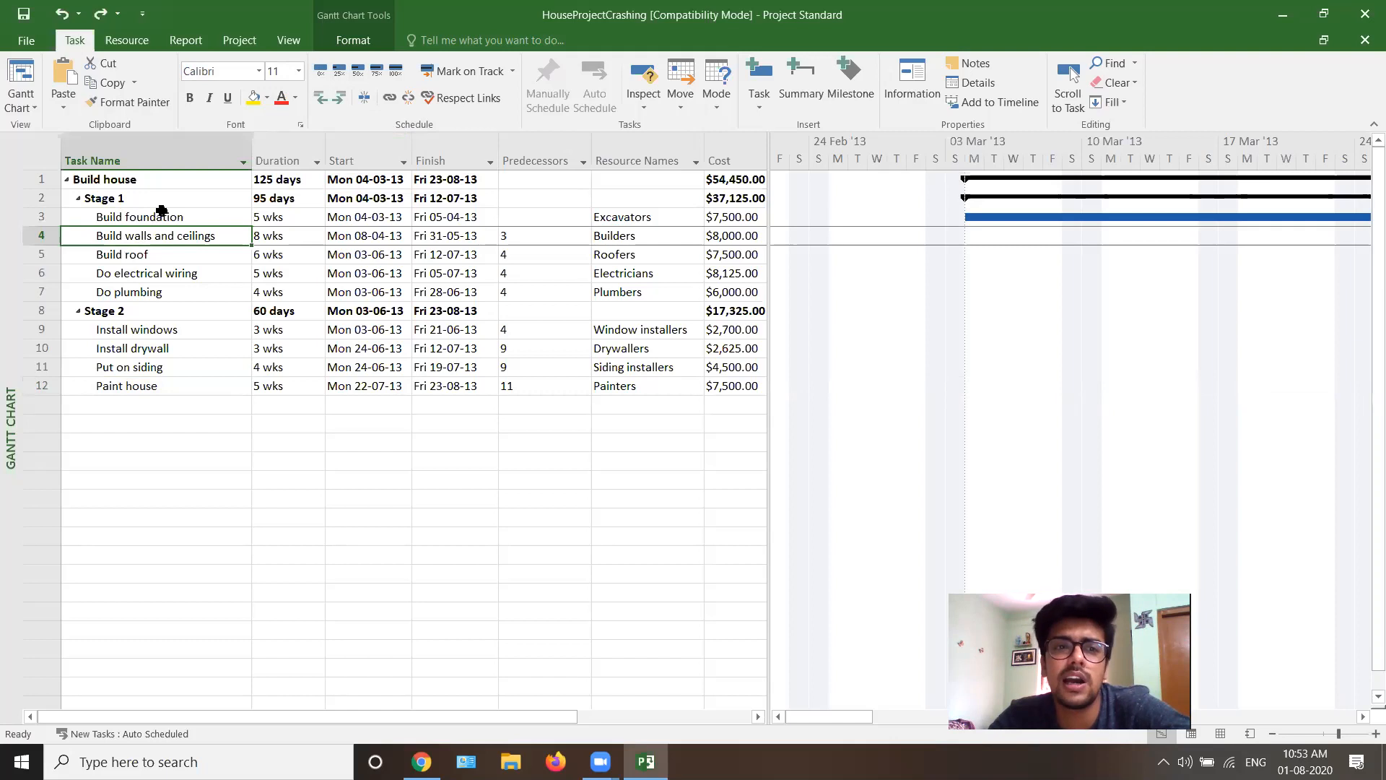
pyautogui.click(164, 214)
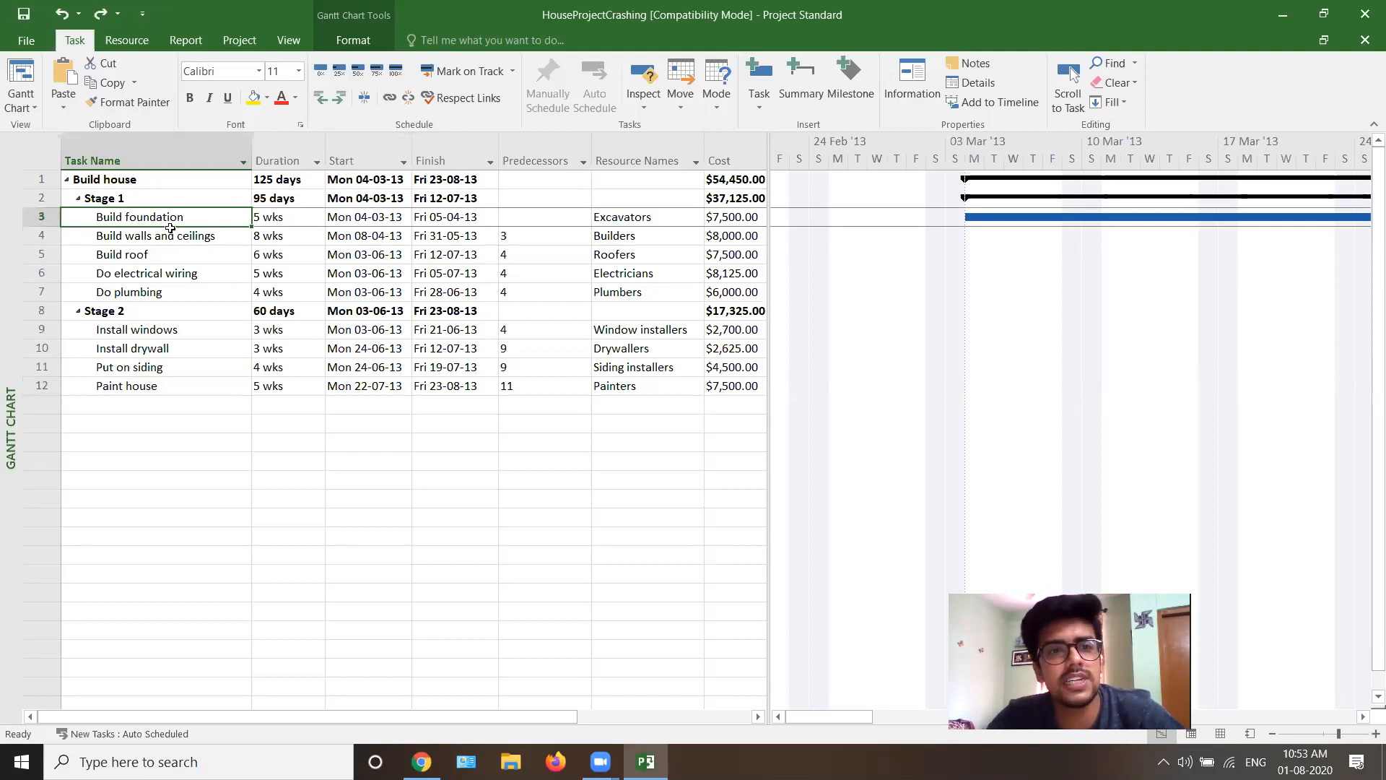
pyautogui.keyDown('shift'); pyautogui.click(173, 239); pyautogui.keyUp('shift')
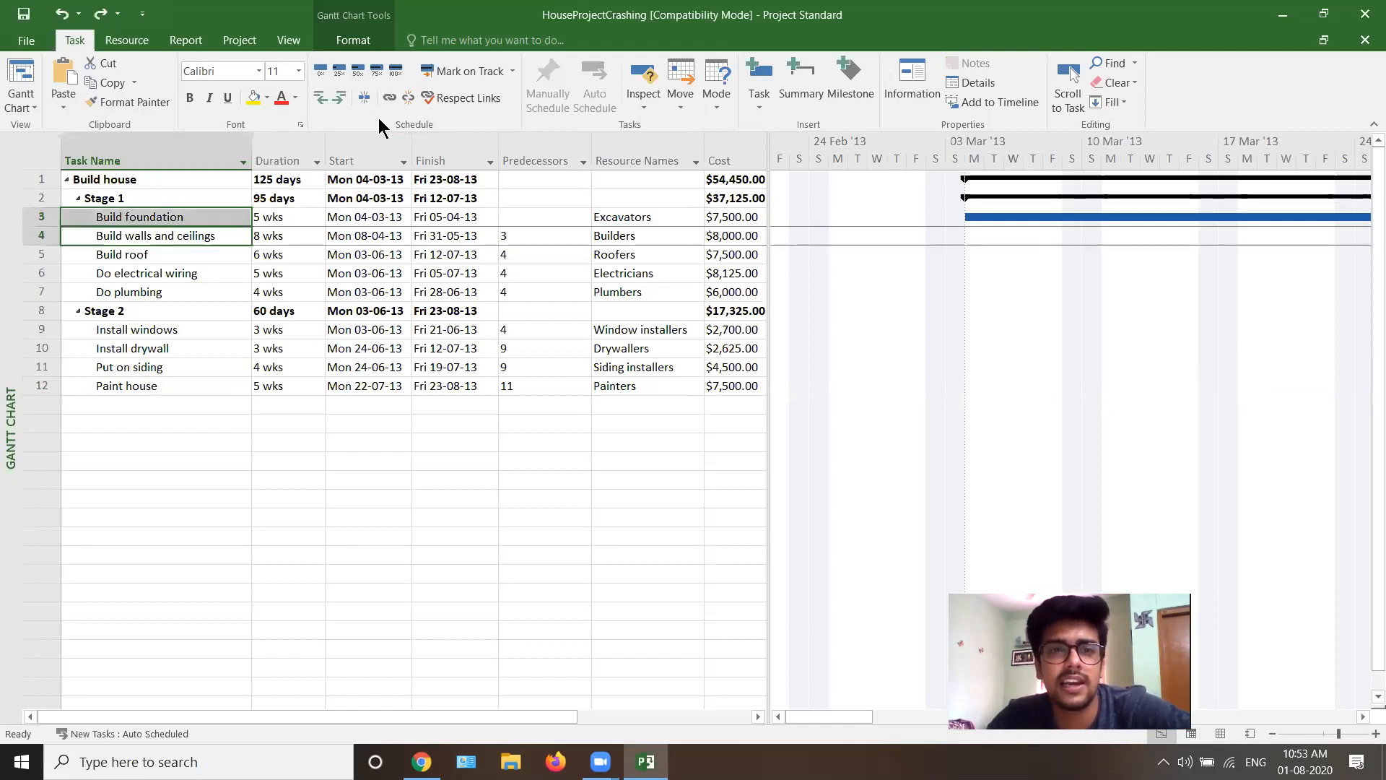
pyautogui.click(395, 72)
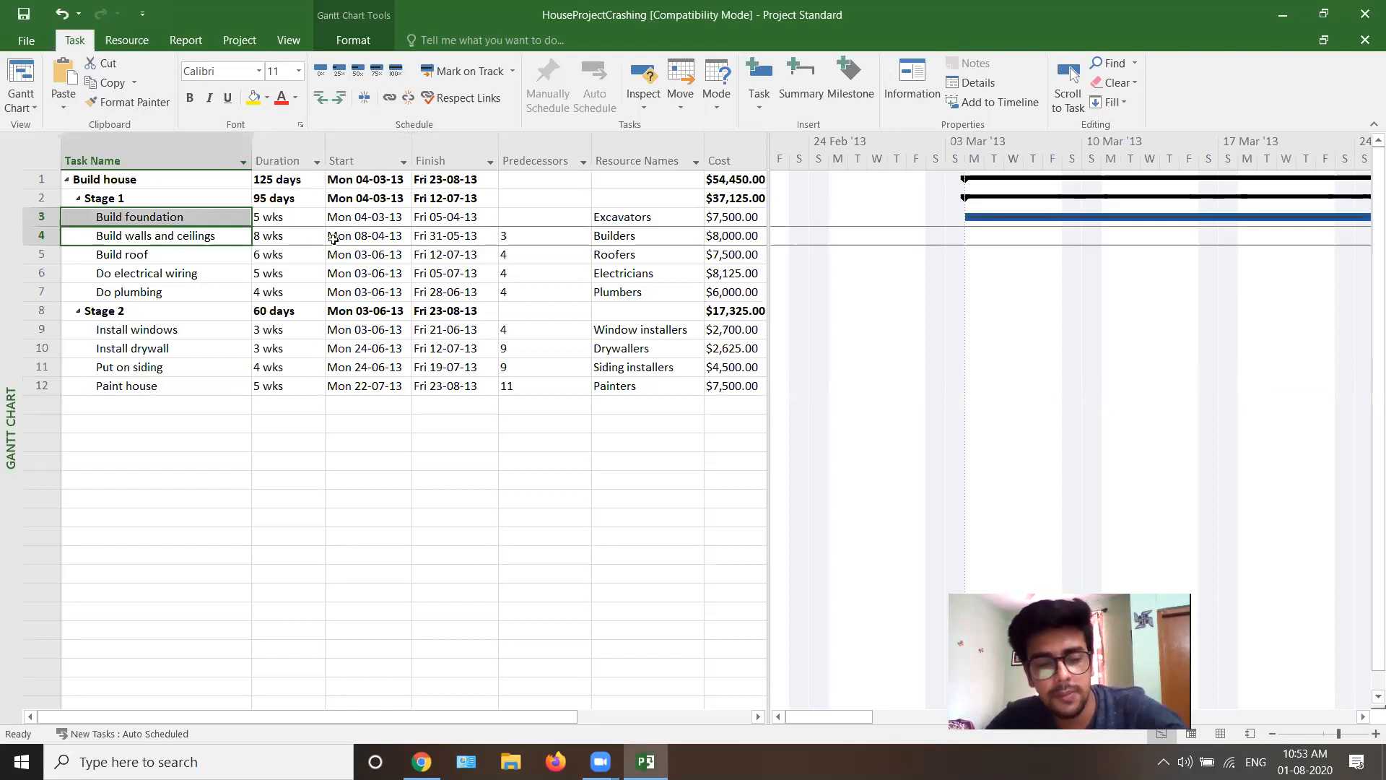
pyautogui.hotkey('ctrl', 'z')
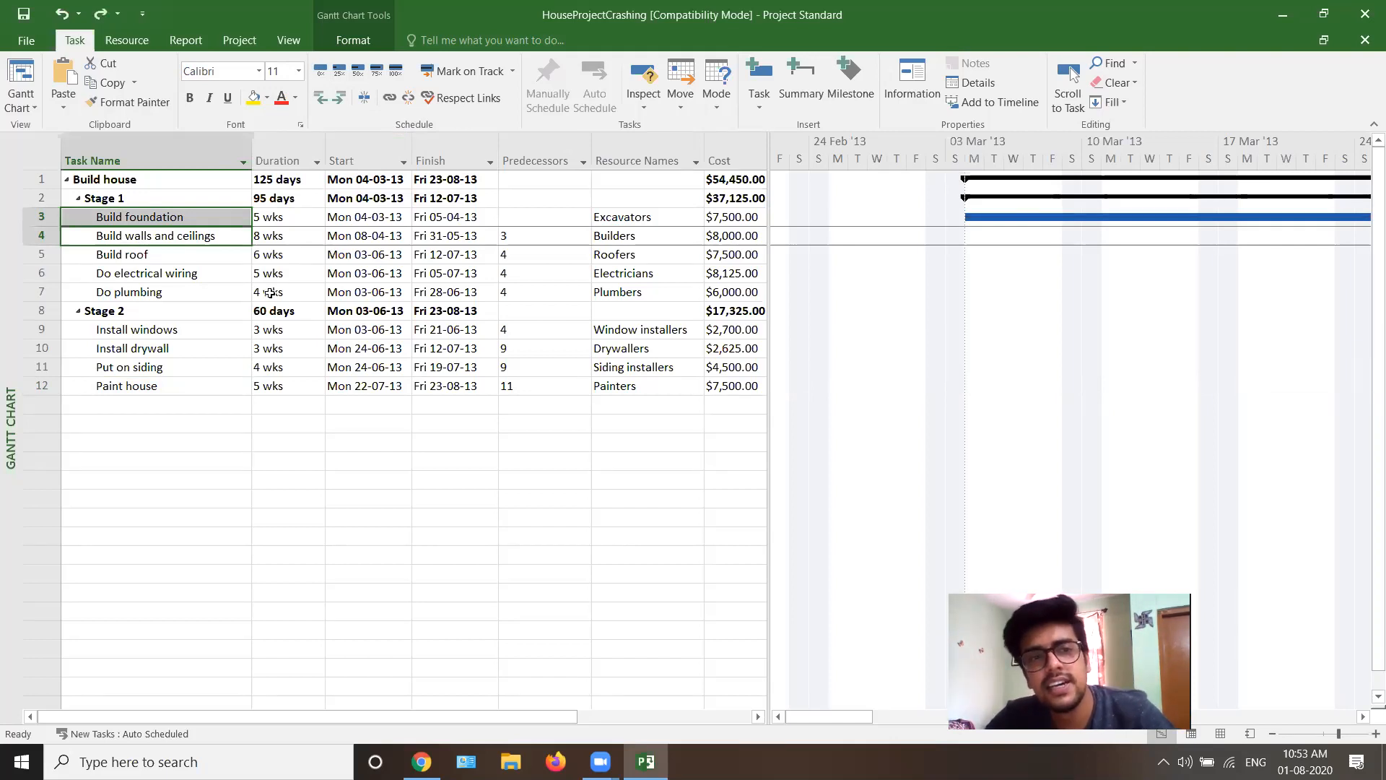
pyautogui.click(273, 292)
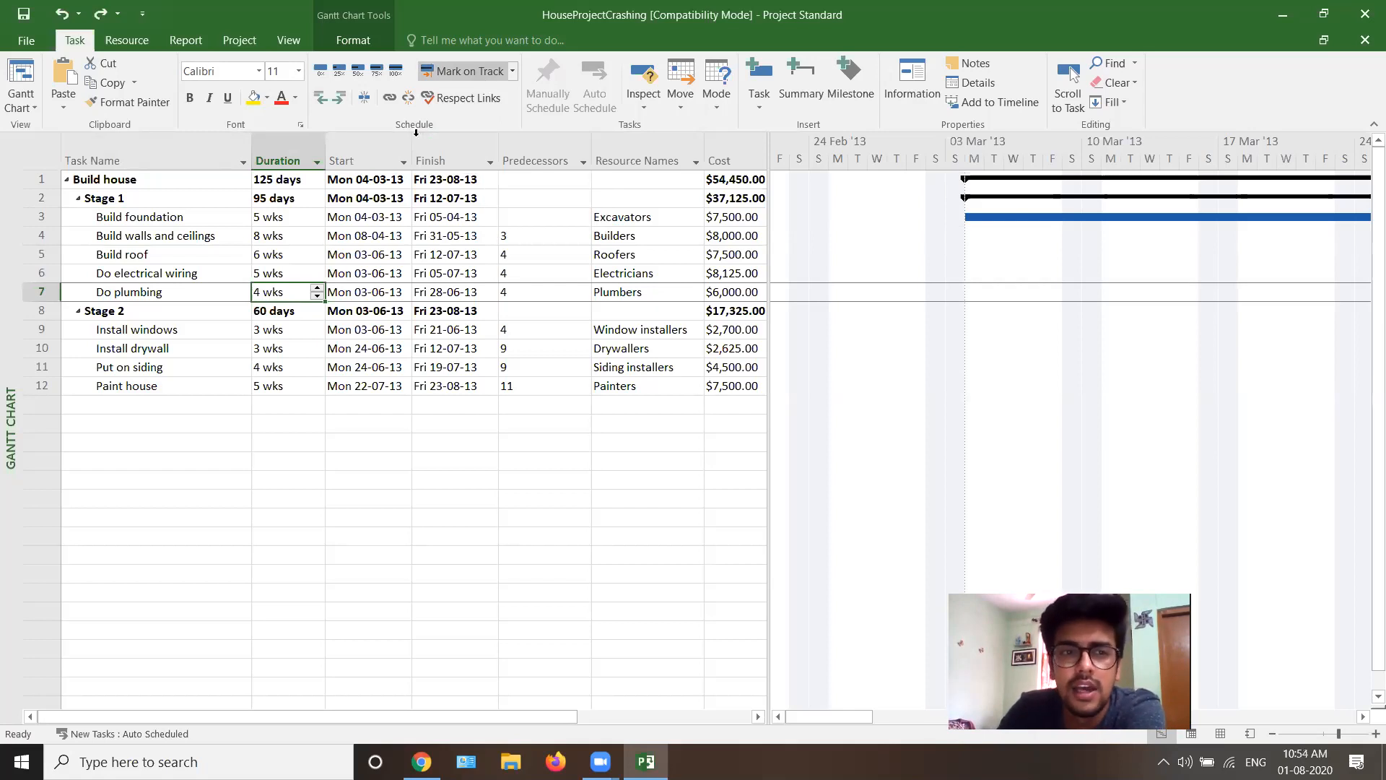
pyautogui.click(162, 332)
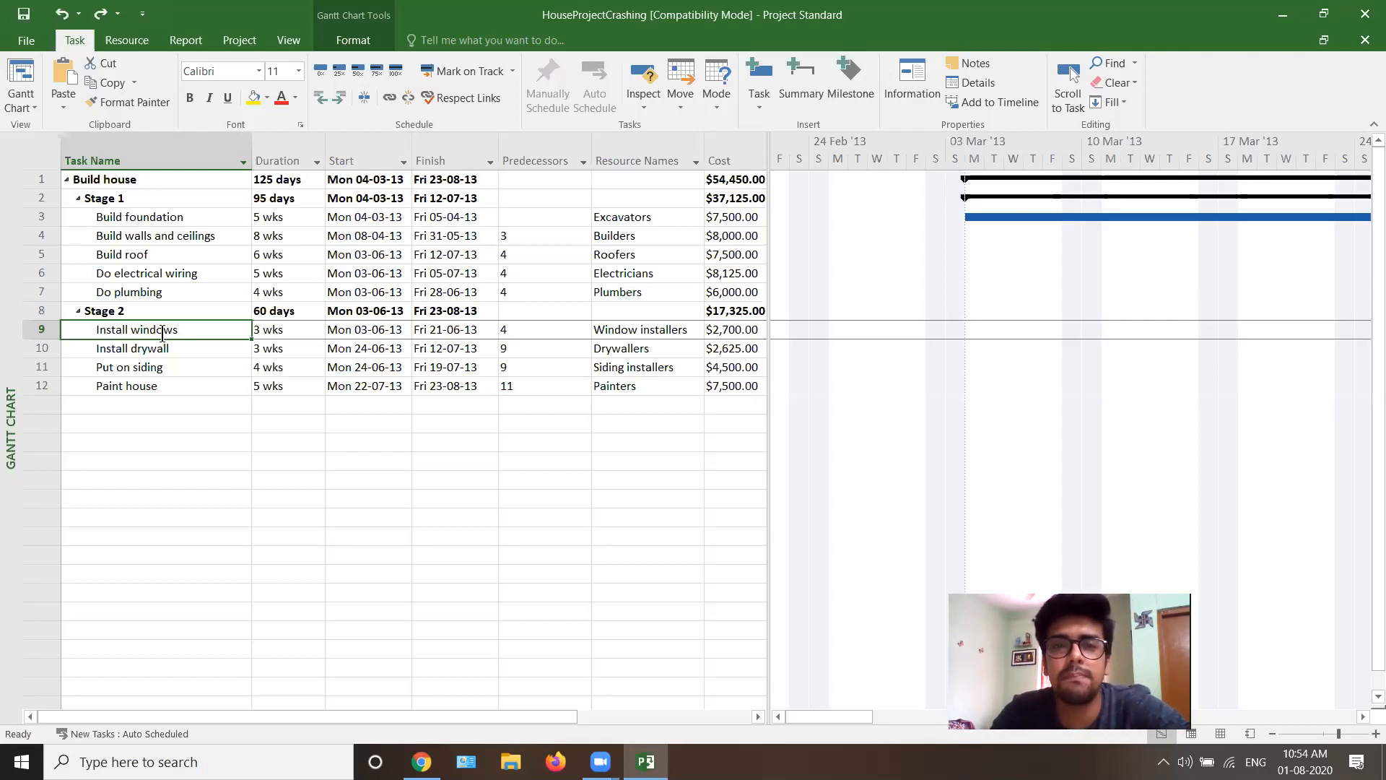
pyautogui.click(134, 275)
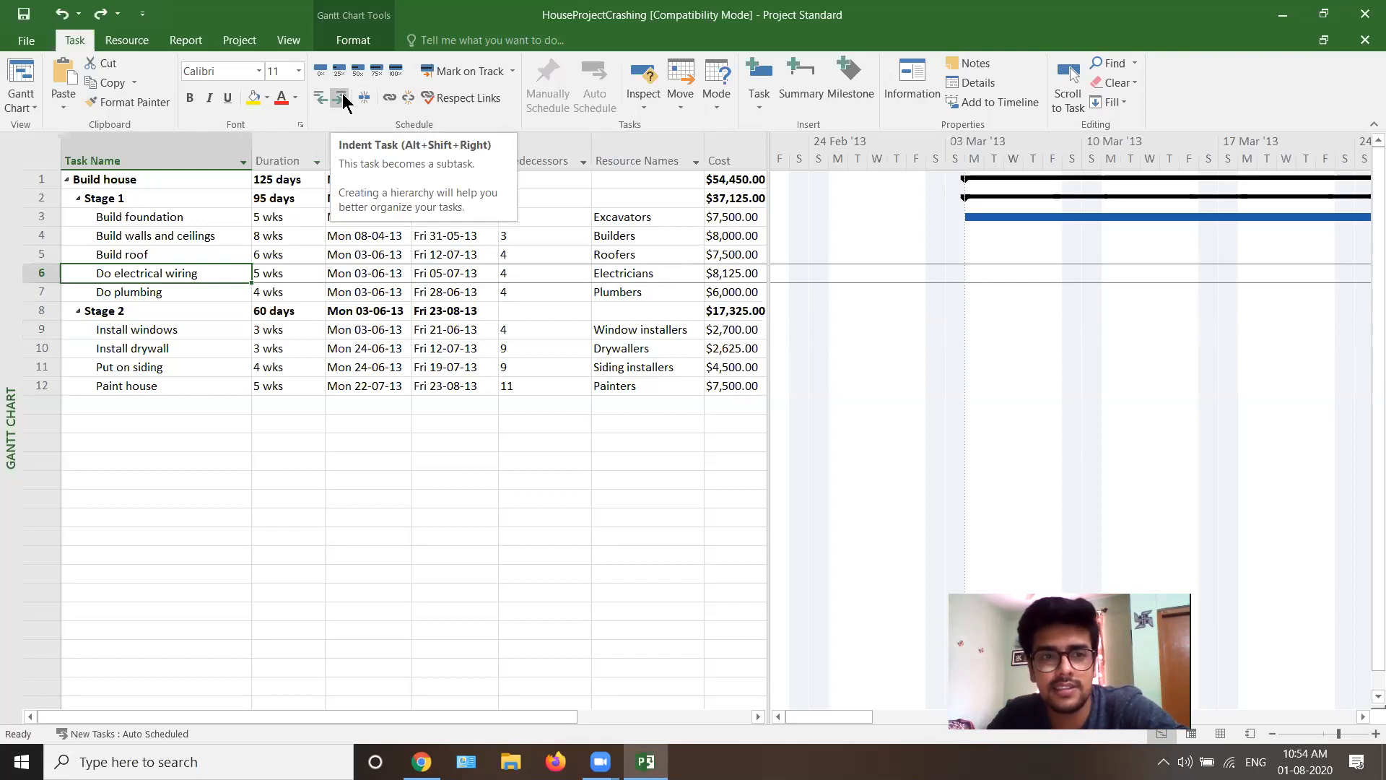
# Outdent the Install windows task to the level of Stage 2, and indent it back under Stage 2
pyautogui.click(126, 330)
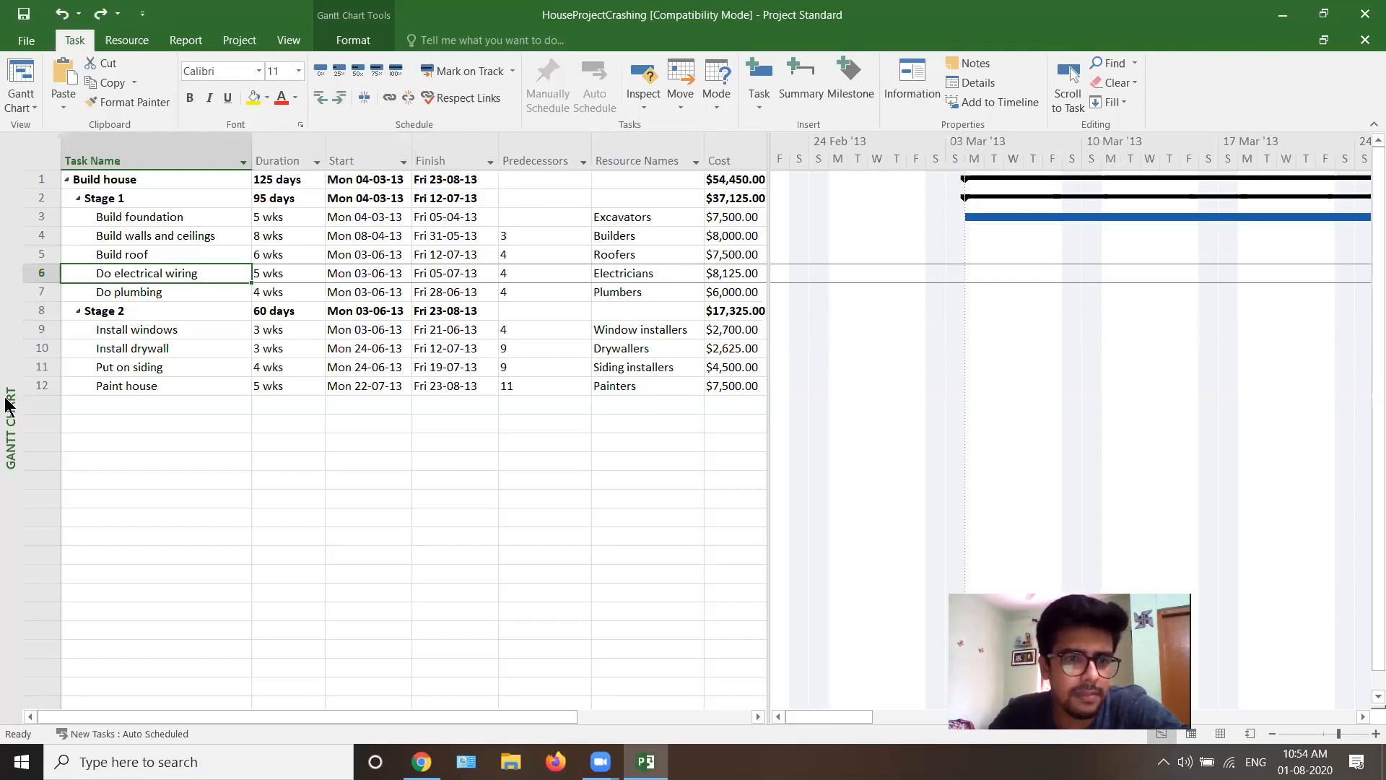
pyautogui.click(321, 100)
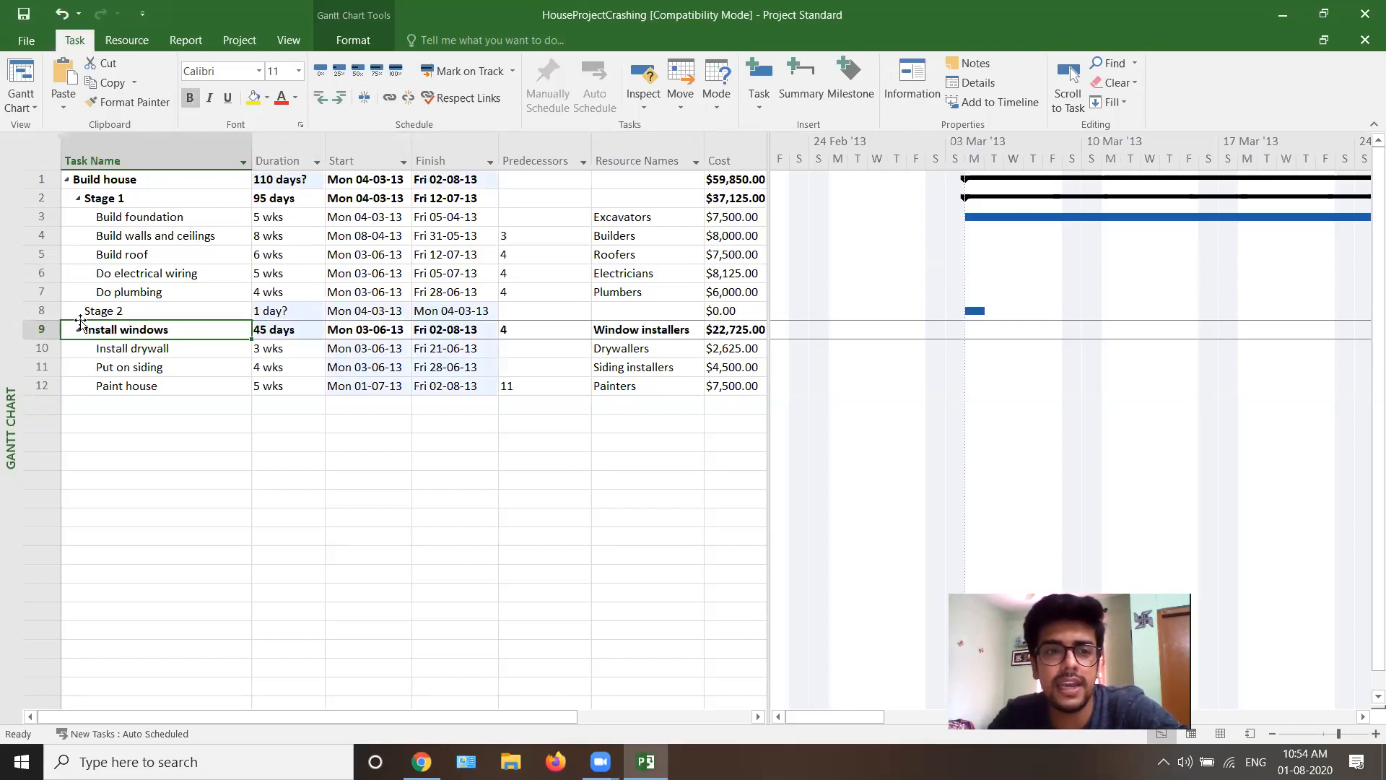
pyautogui.click(340, 98)
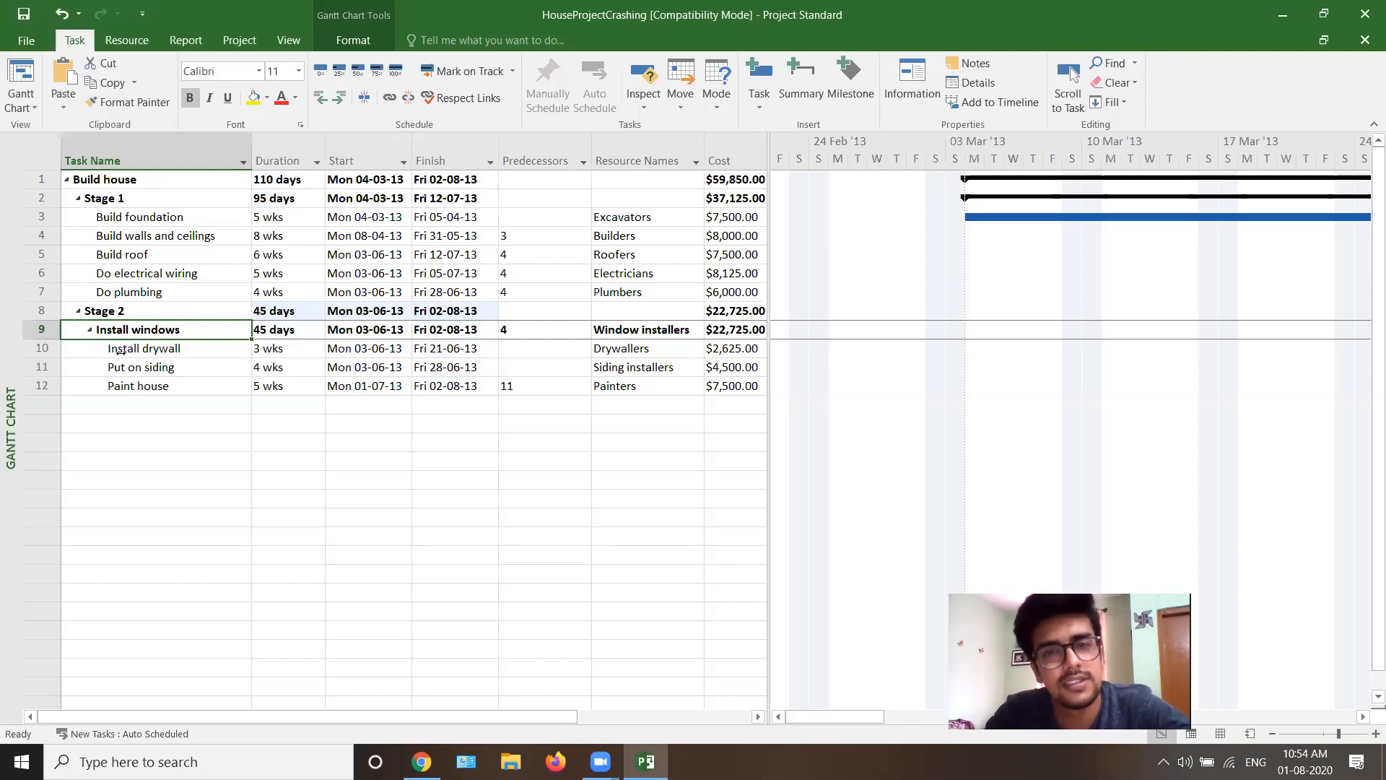
# Undo the indentation changes on the Install windows task, and select the four subtasks of Stage 2
pyautogui.hotkey('ctrl', 'z')
pyautogui.hotkey('ctrl', 'z')
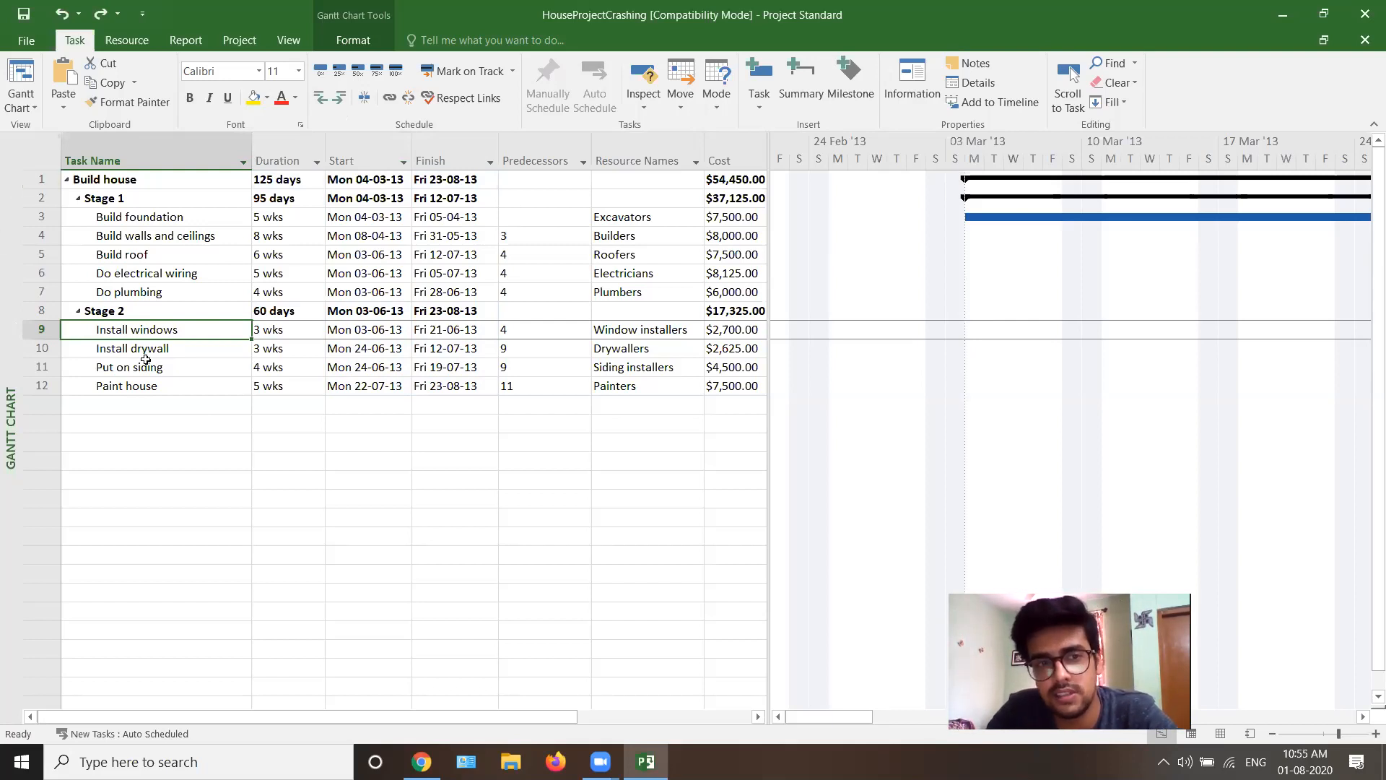
pyautogui.click(123, 316)
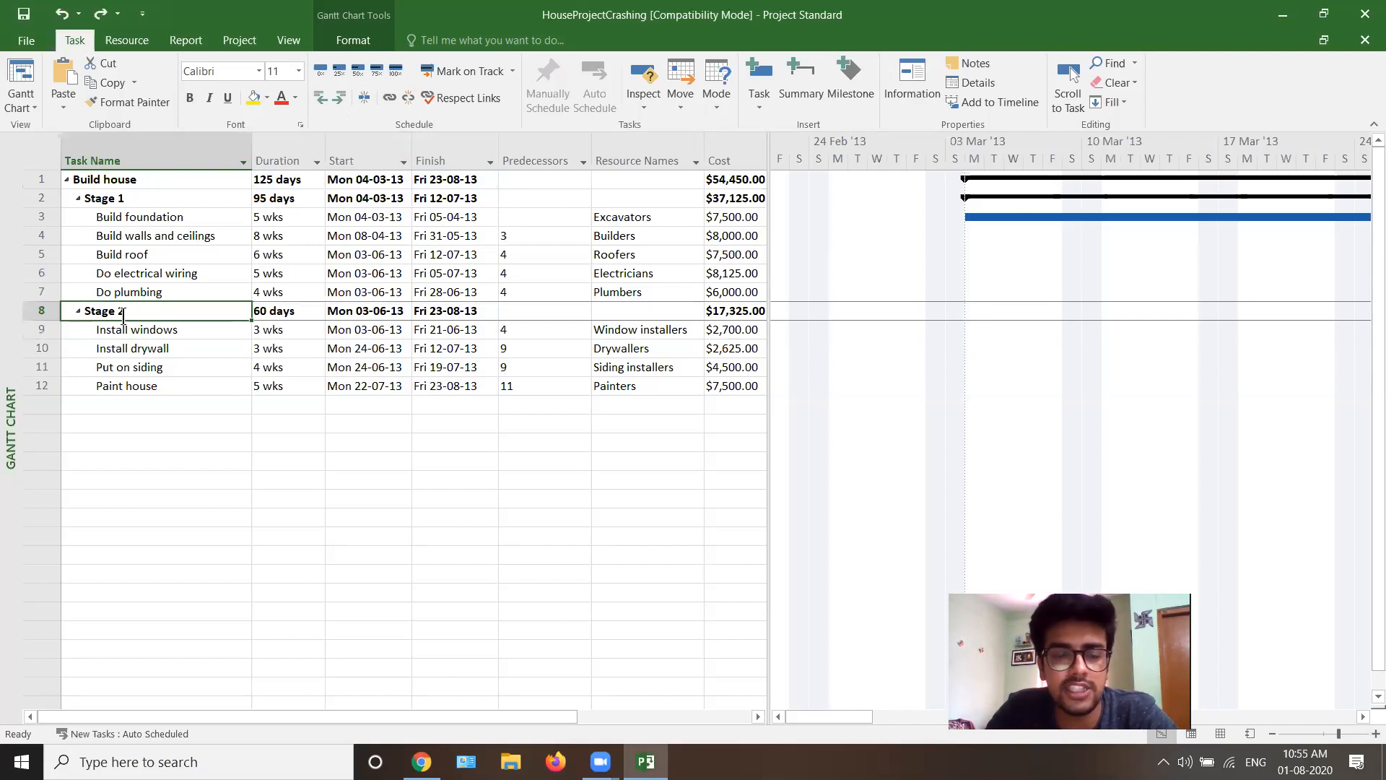
pyautogui.moveTo(136, 330); pyautogui.dragTo(141, 384)
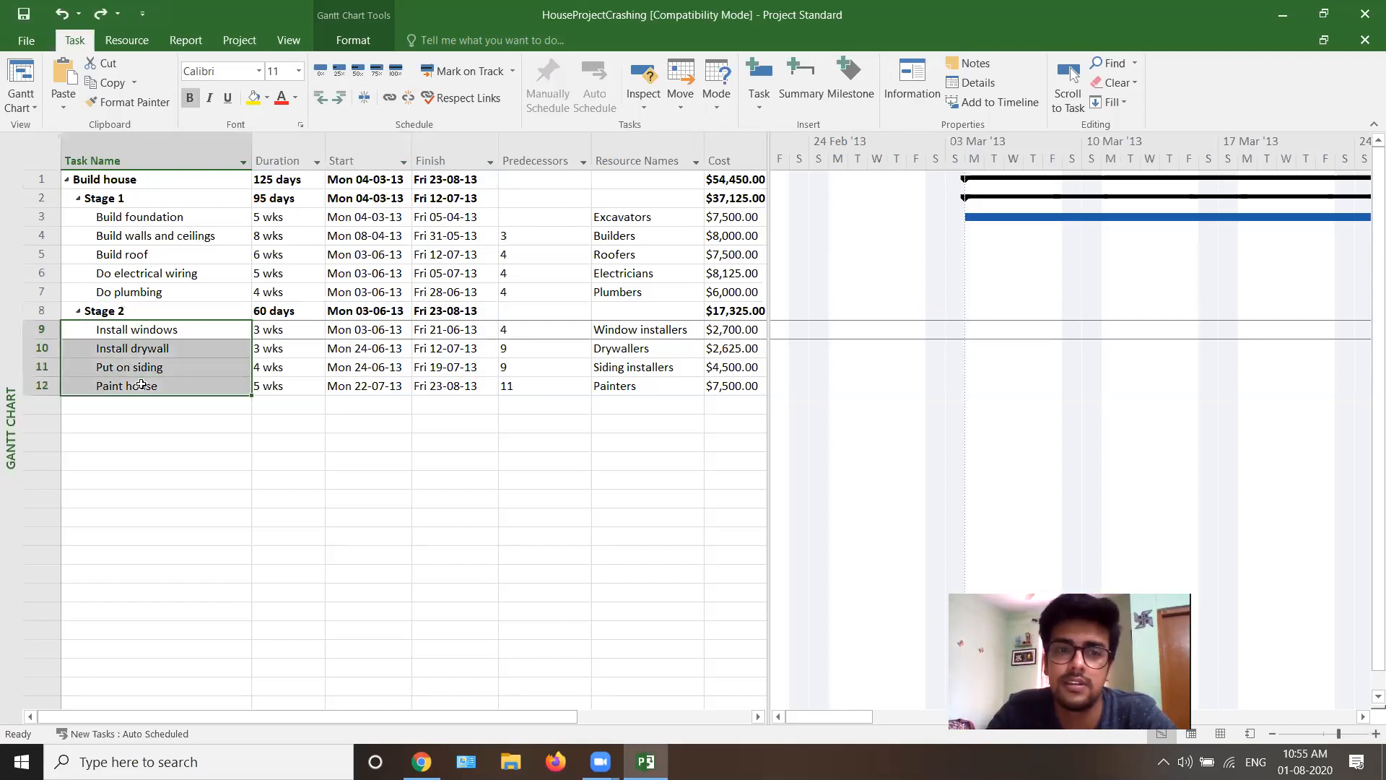
# Add a task named Paining 2nd coat in the row below Paint house and give it a duration of 3 days
pyautogui.click(163, 406)
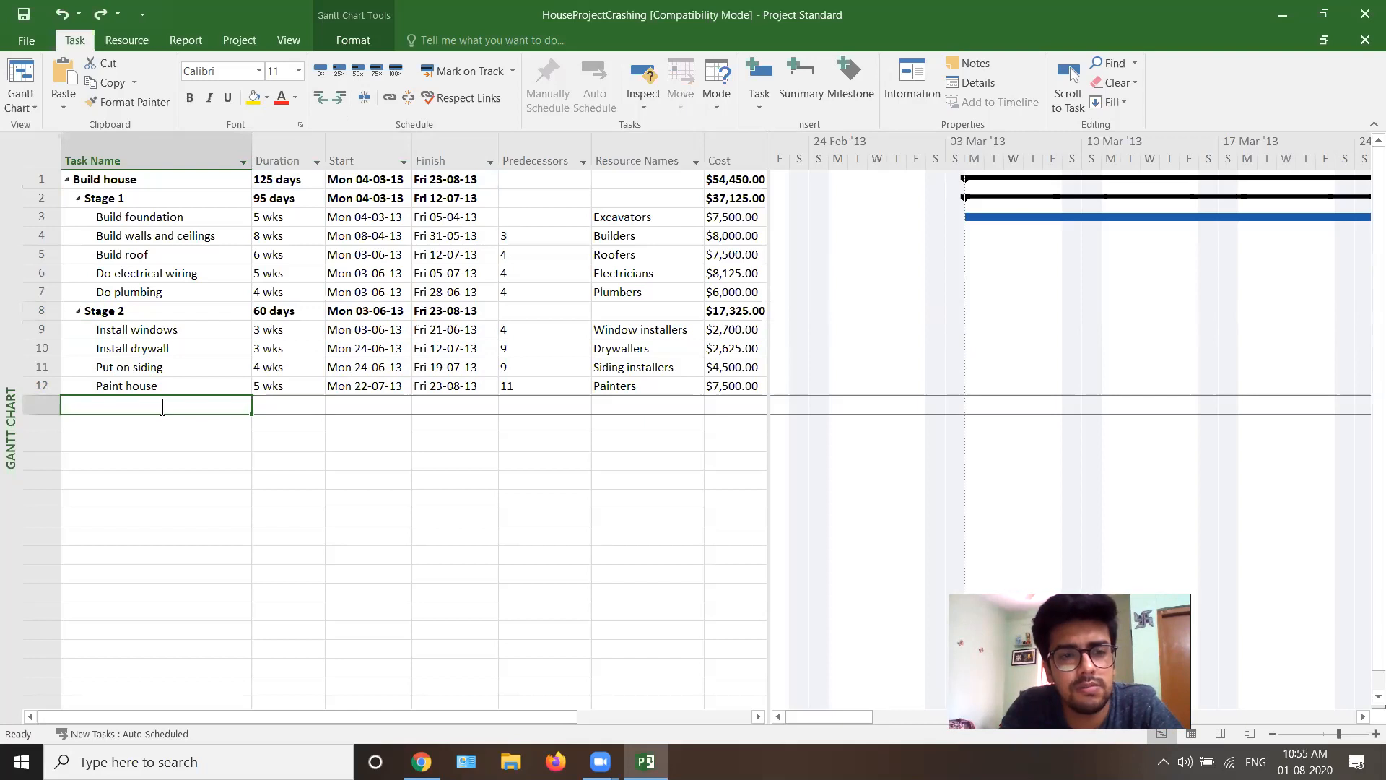
pyautogui.write('Paining 2')
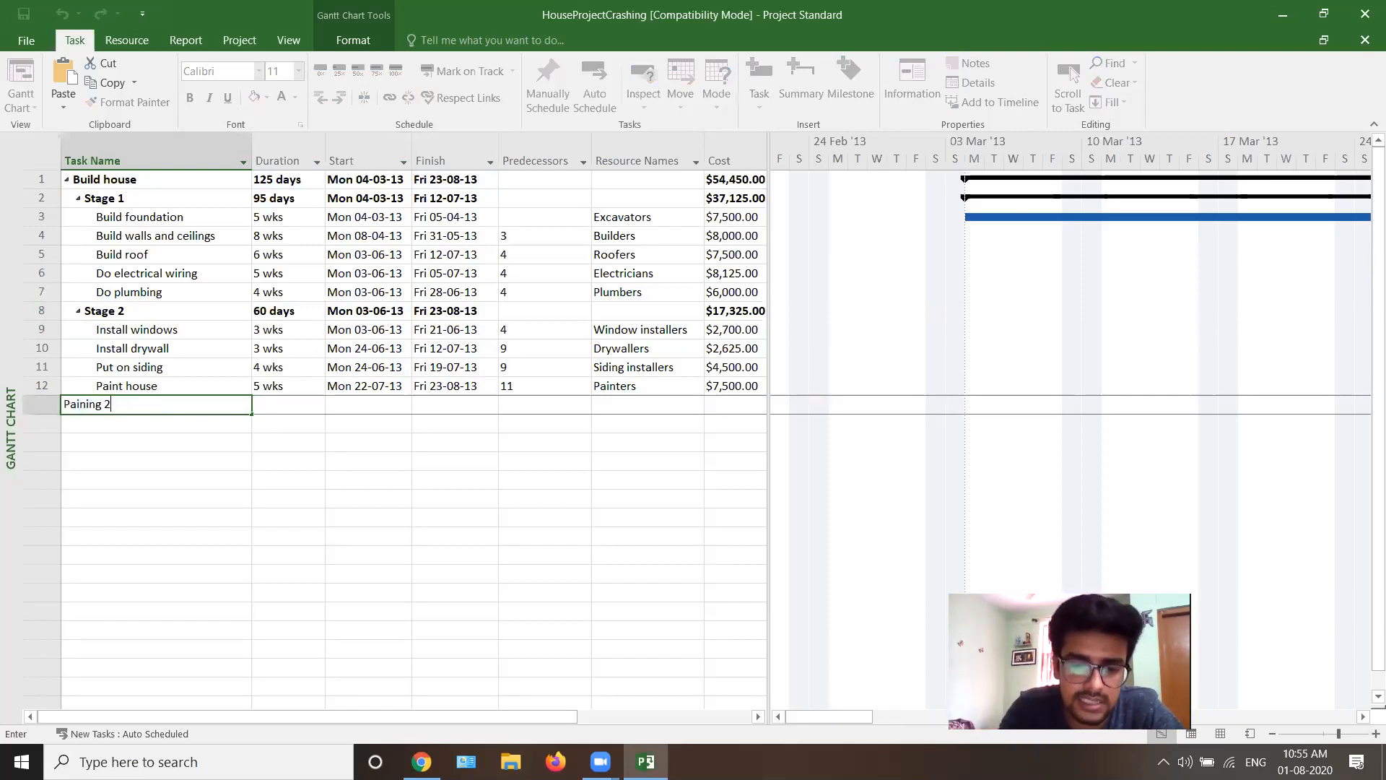
pyautogui.write('nd coat')
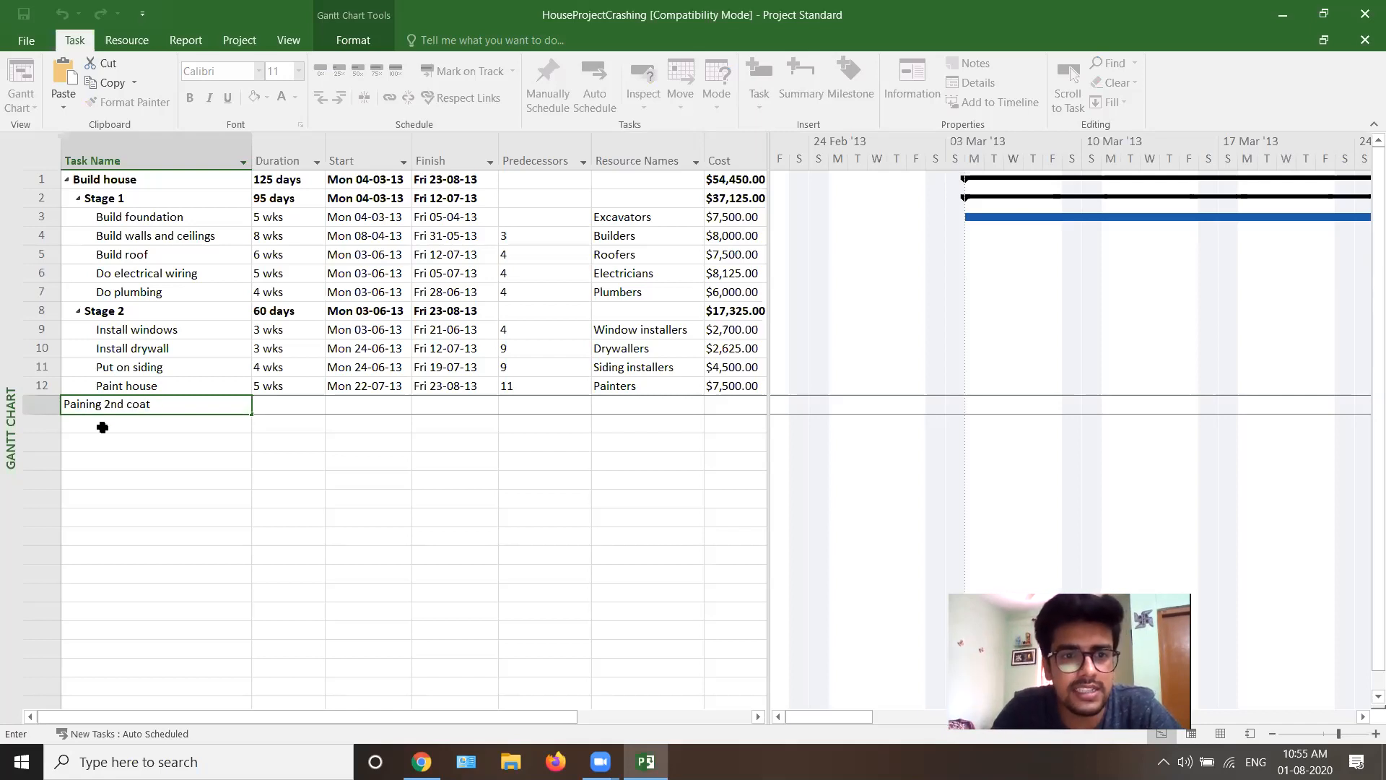
pyautogui.click(317, 408)
pyautogui.click(318, 401)
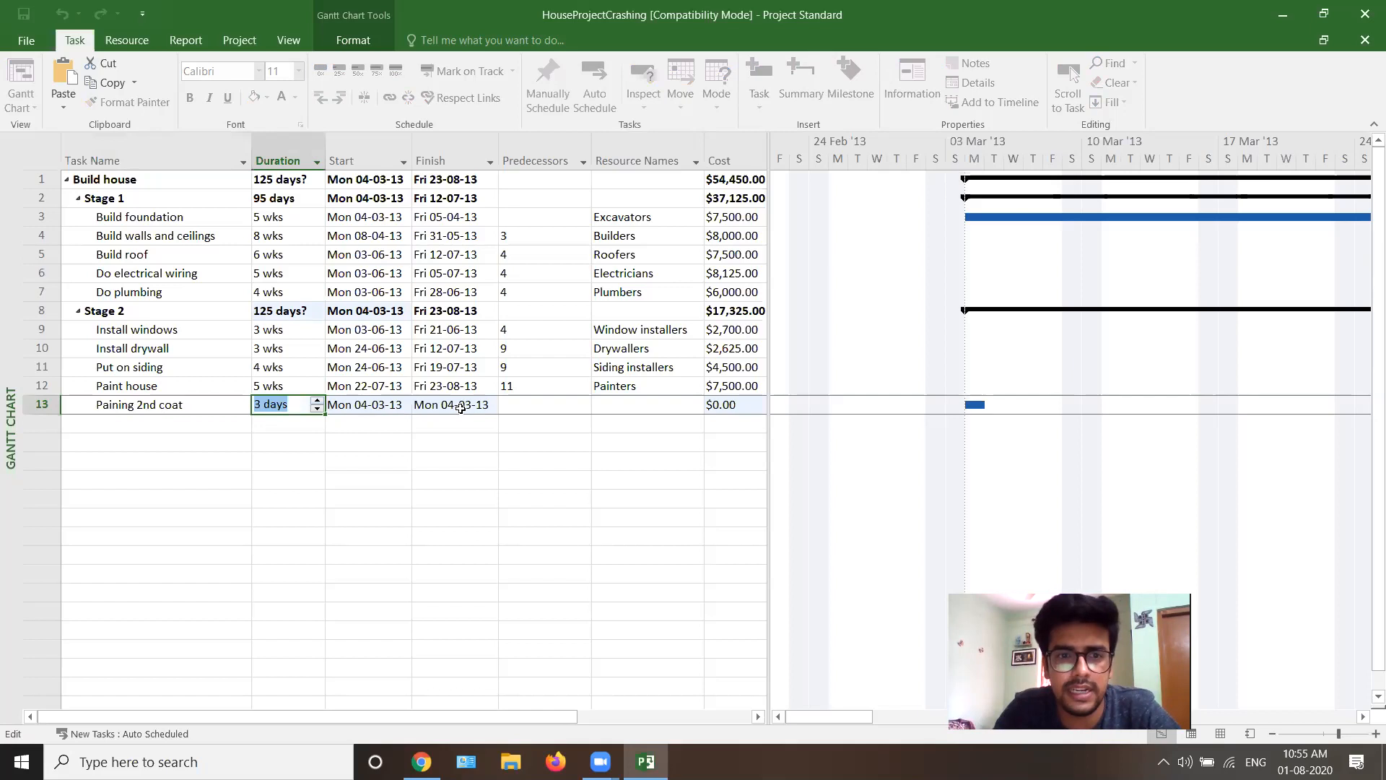
pyautogui.press('Tab')
pyautogui.press('Tab')
pyautogui.press('Tab')
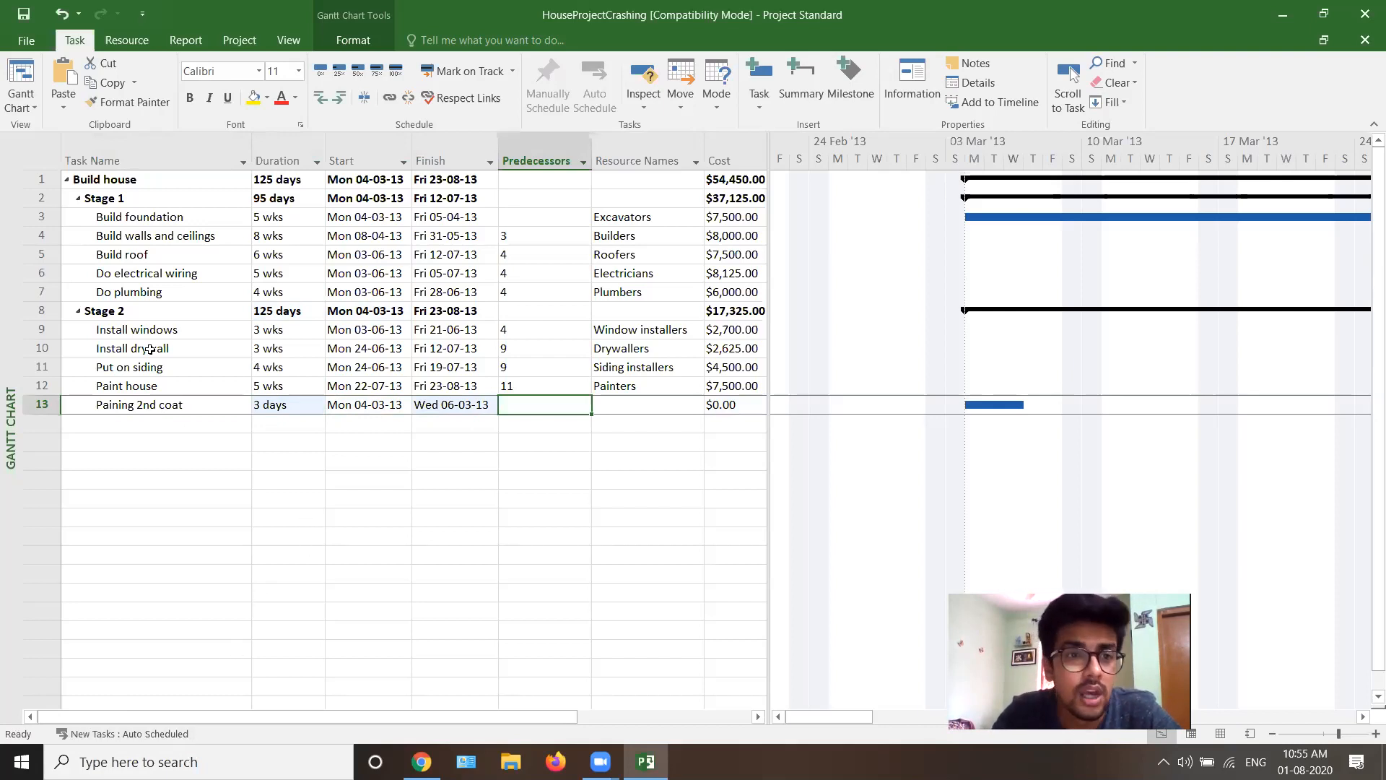
# Undo the addition of the Paining 2nd coat task and bring back the Gantt Chart view
pyautogui.click(115, 312)
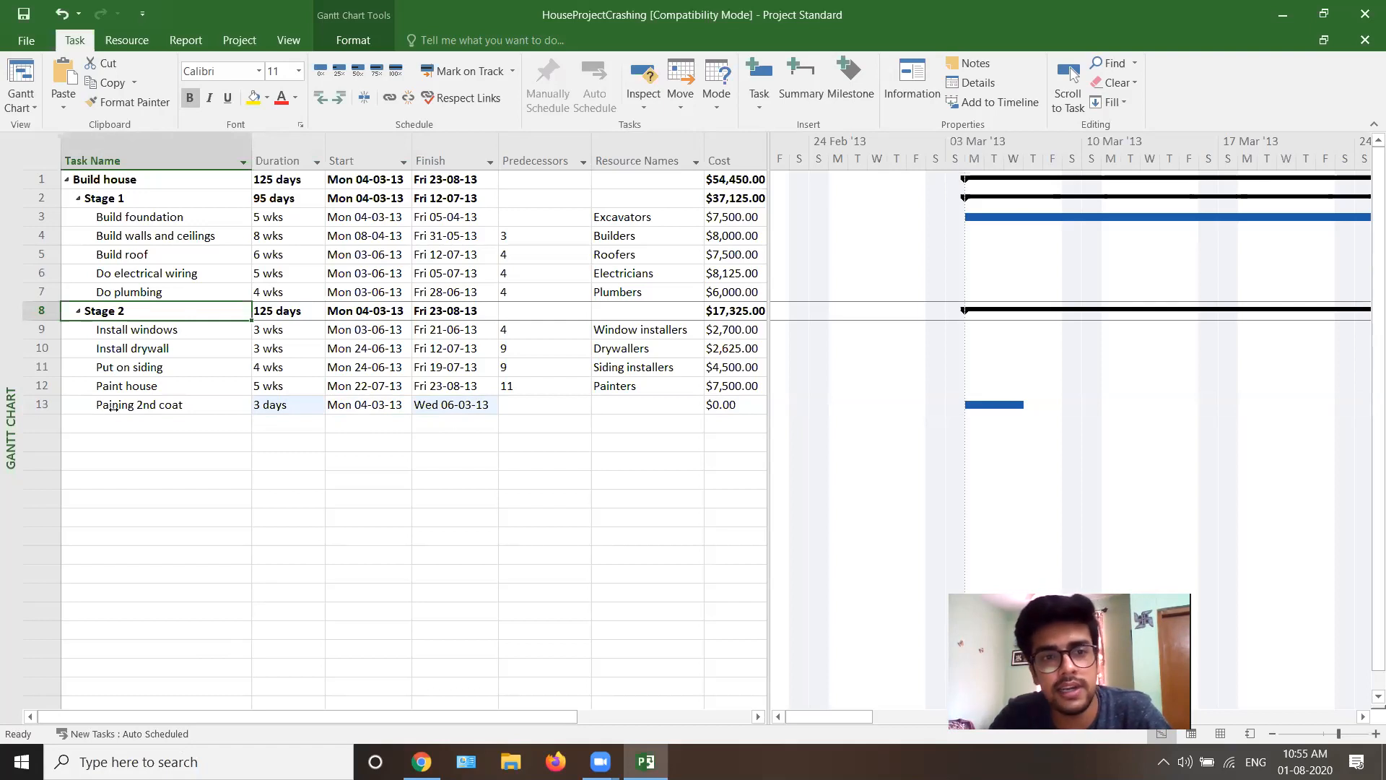
pyautogui.click(189, 411)
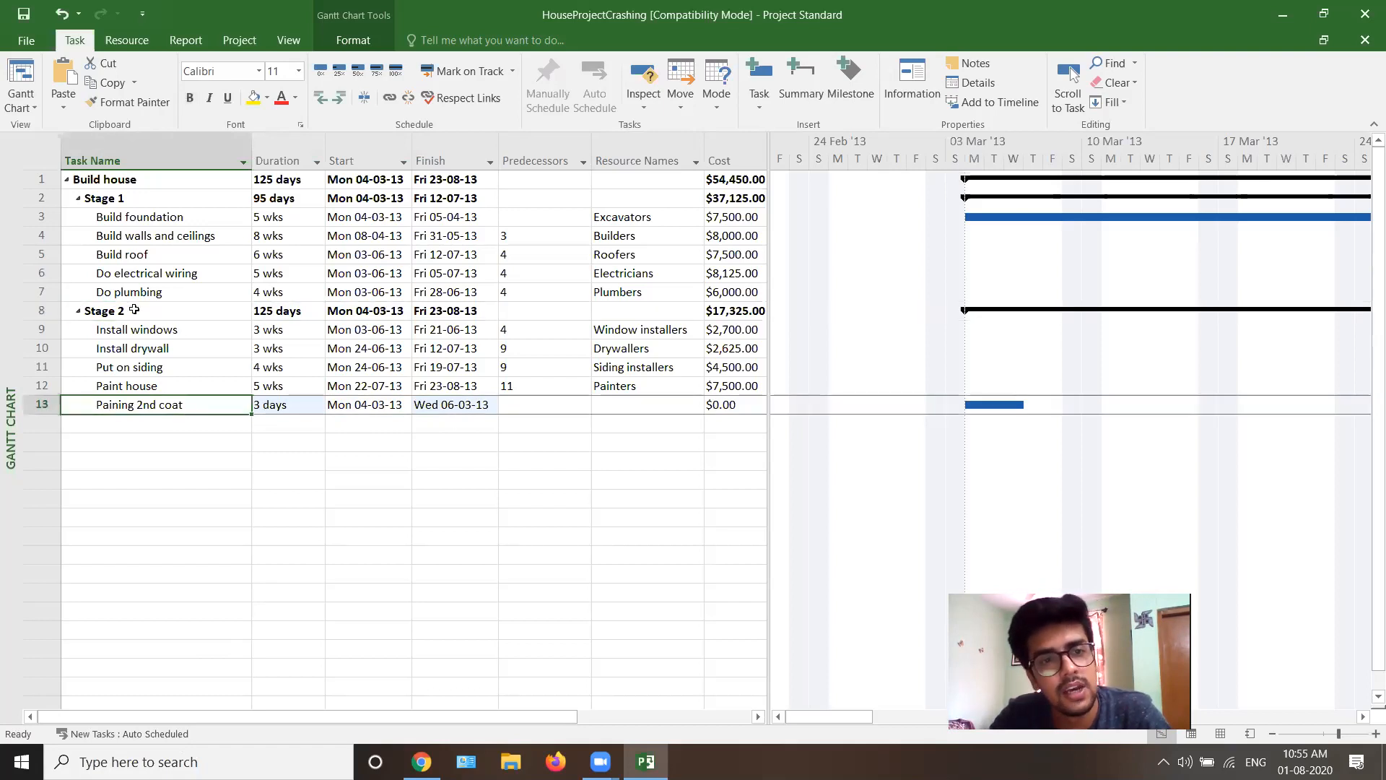
pyautogui.click(134, 310)
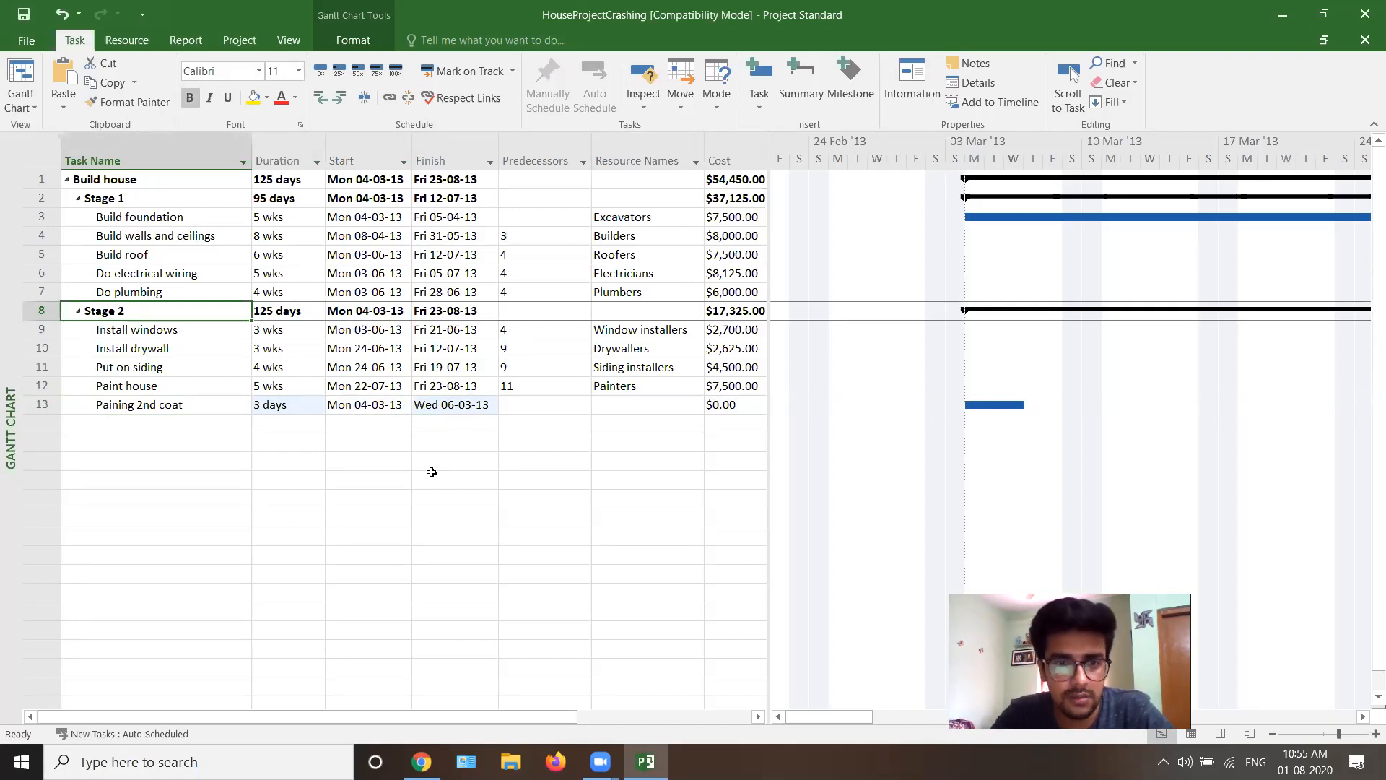
pyautogui.hotkey('ctrl', 'z')
pyautogui.hotkey('ctrl', 'z')
pyautogui.hotkey('ctrl', 'z')
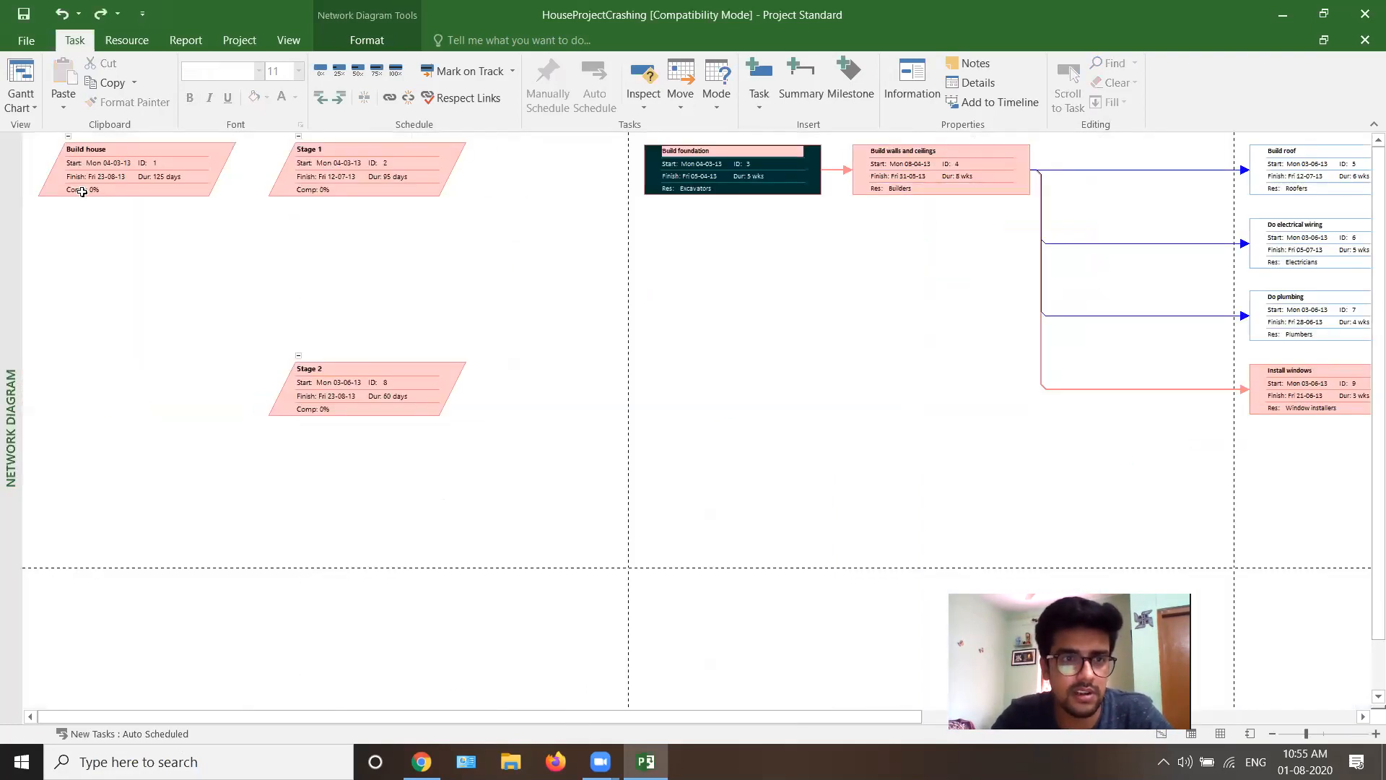
pyautogui.click(21, 108)
pyautogui.click(44, 171)
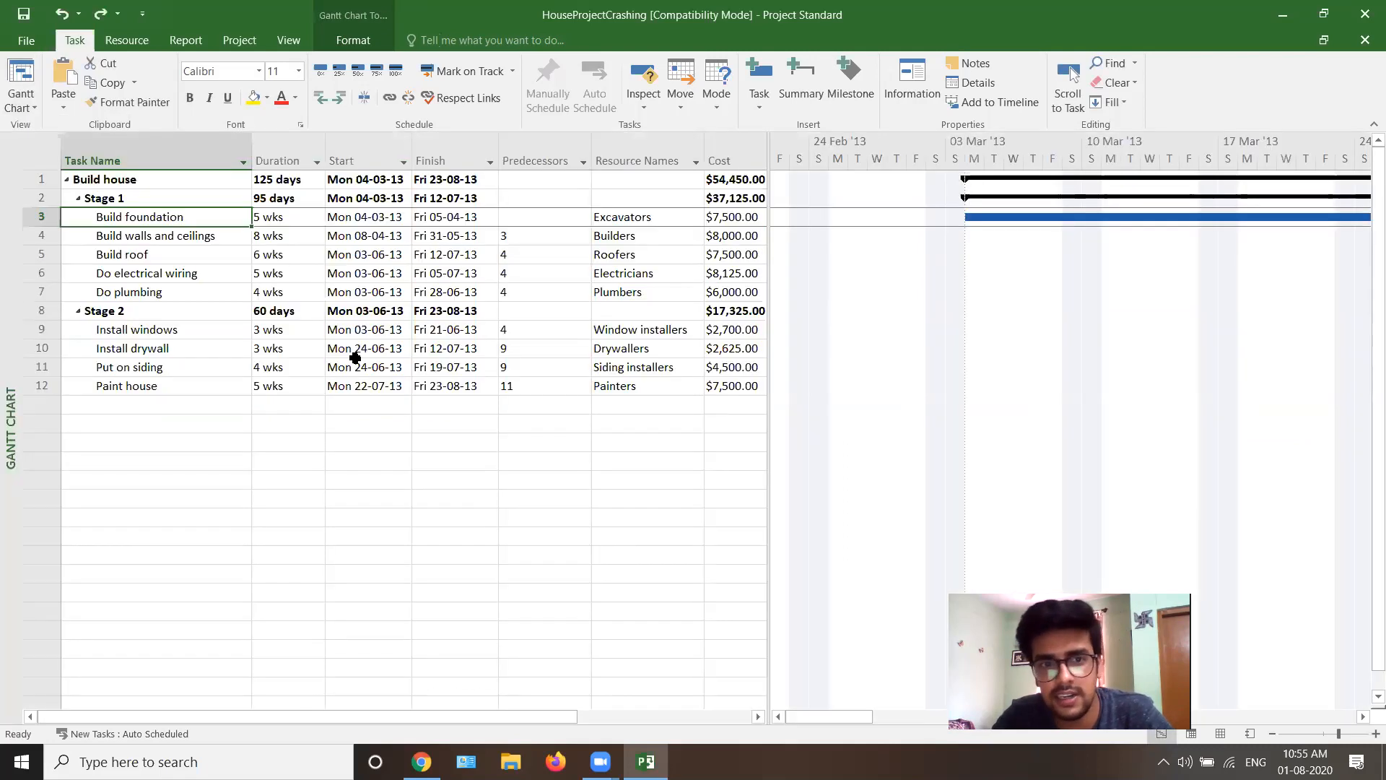
# Examine the Inspect, Move and Mode options for tasks, using Paint house and Put on siding as the selected tasks
pyautogui.click(533, 434)
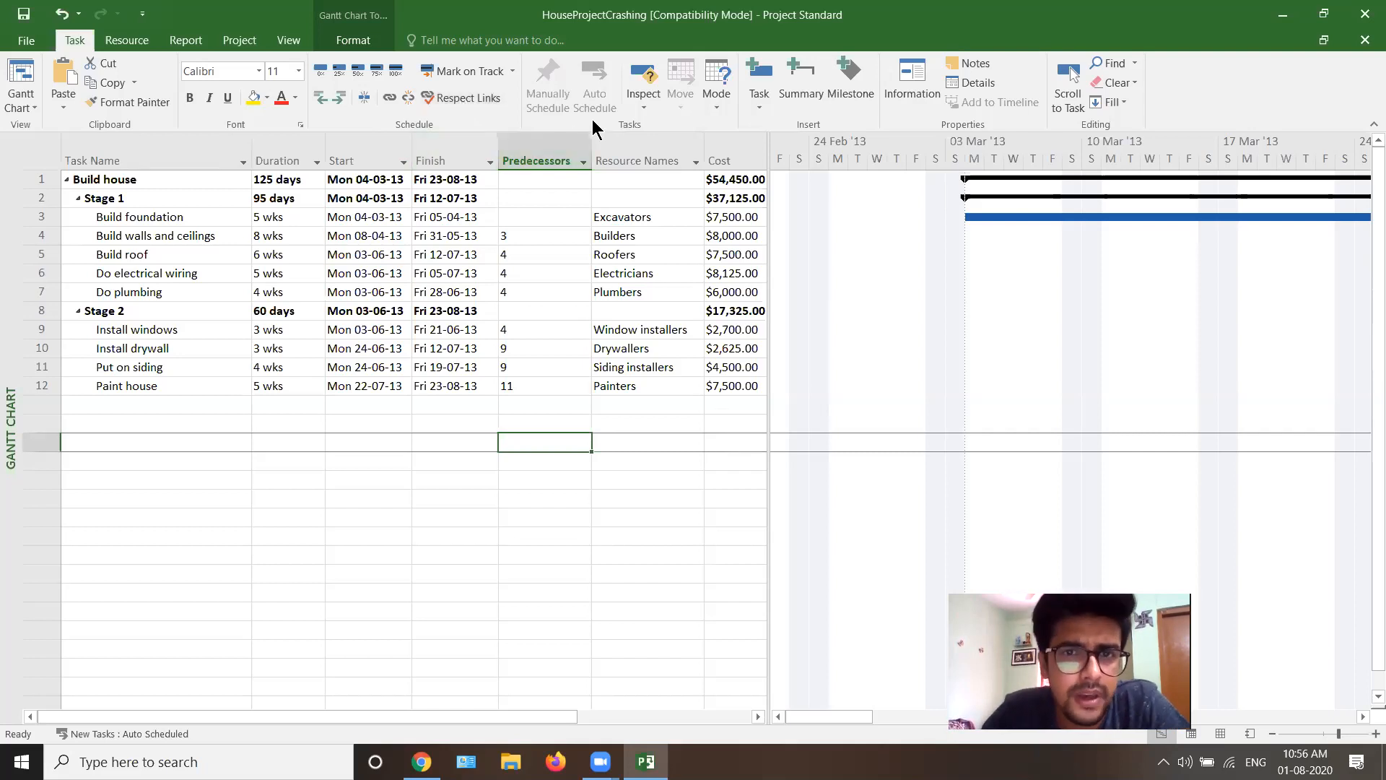
pyautogui.click(641, 108)
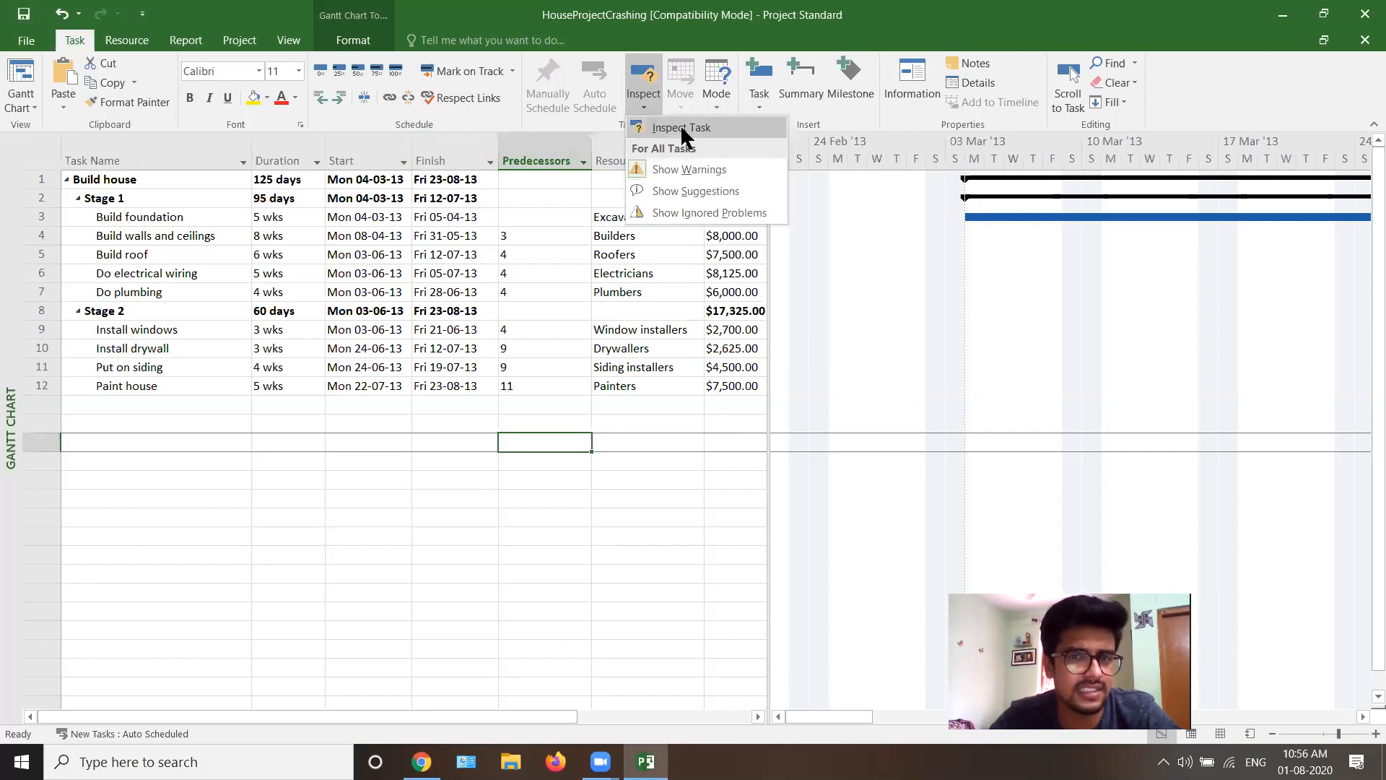
pyautogui.click(658, 80)
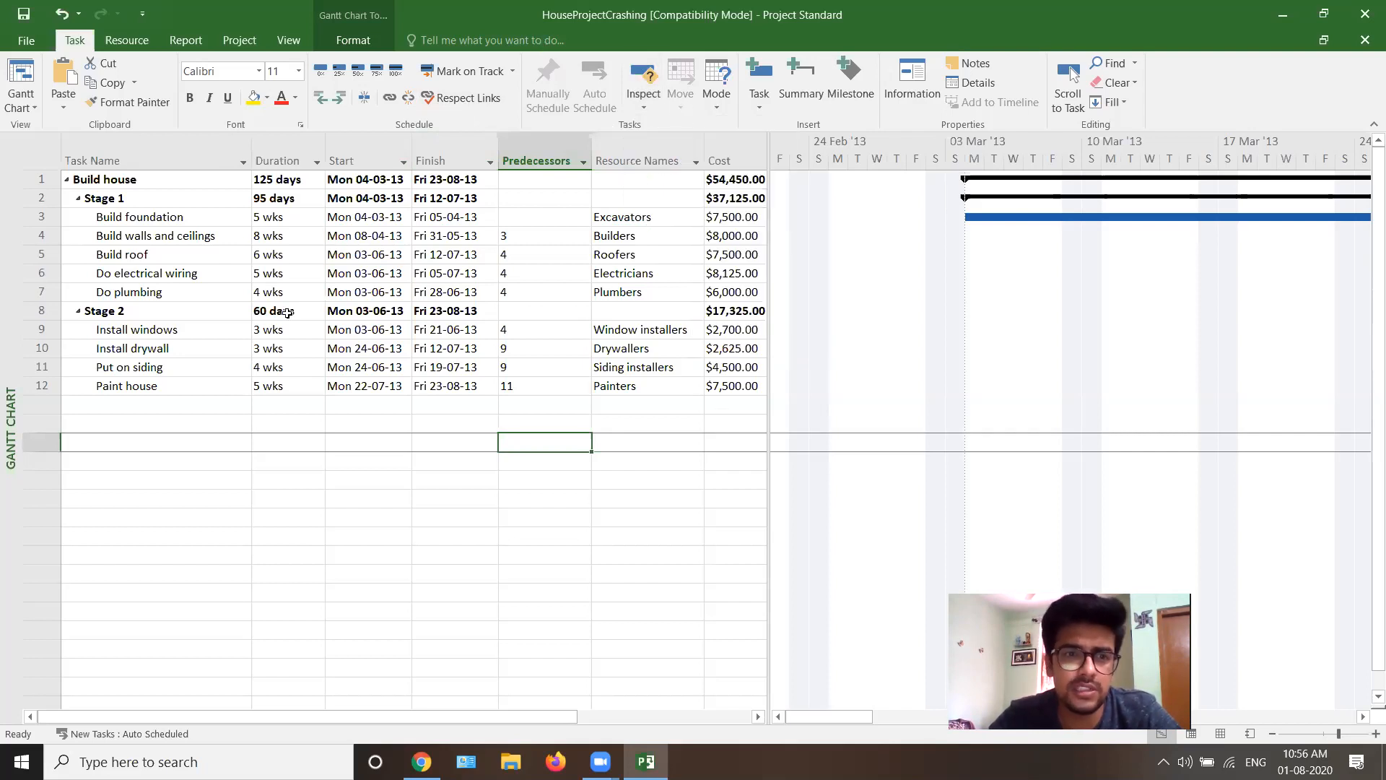
pyautogui.click(171, 386)
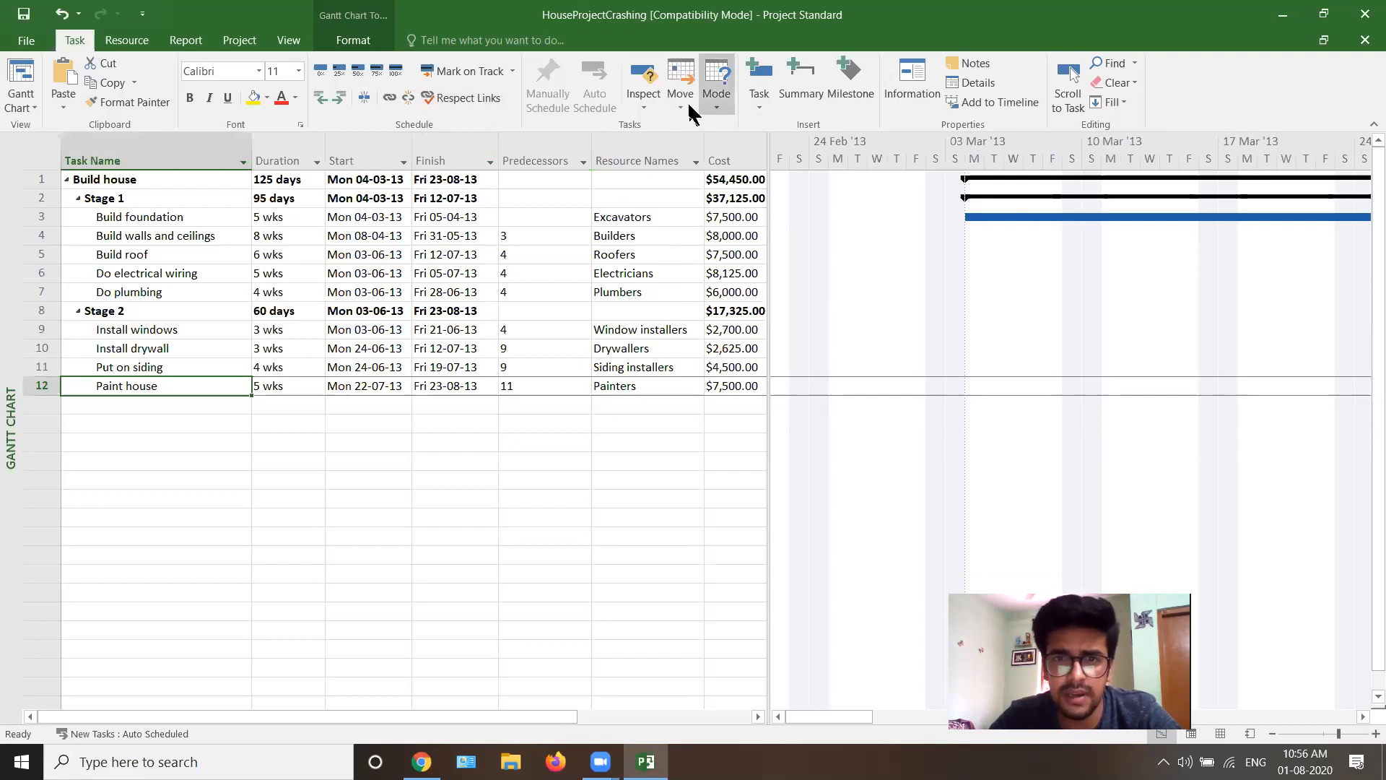
pyautogui.click(165, 367)
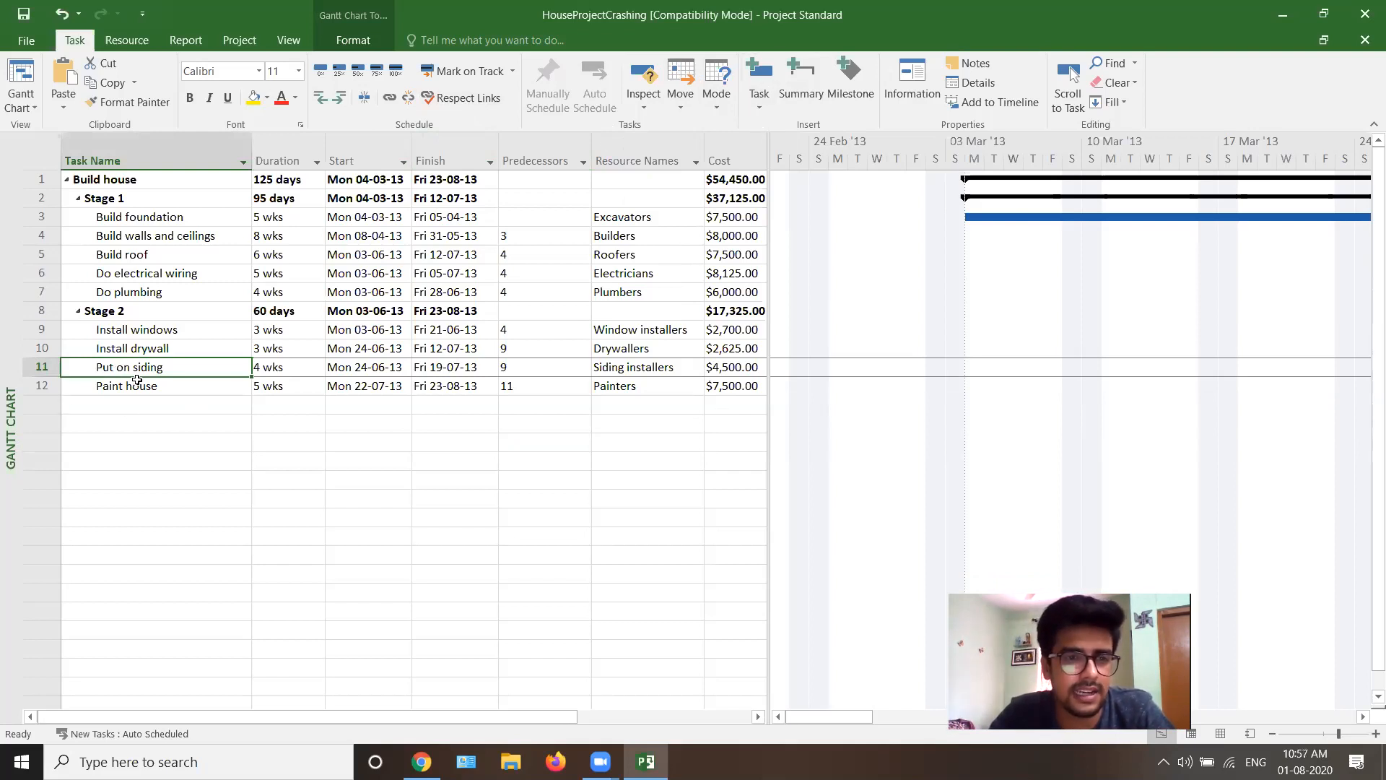
pyautogui.click(680, 112)
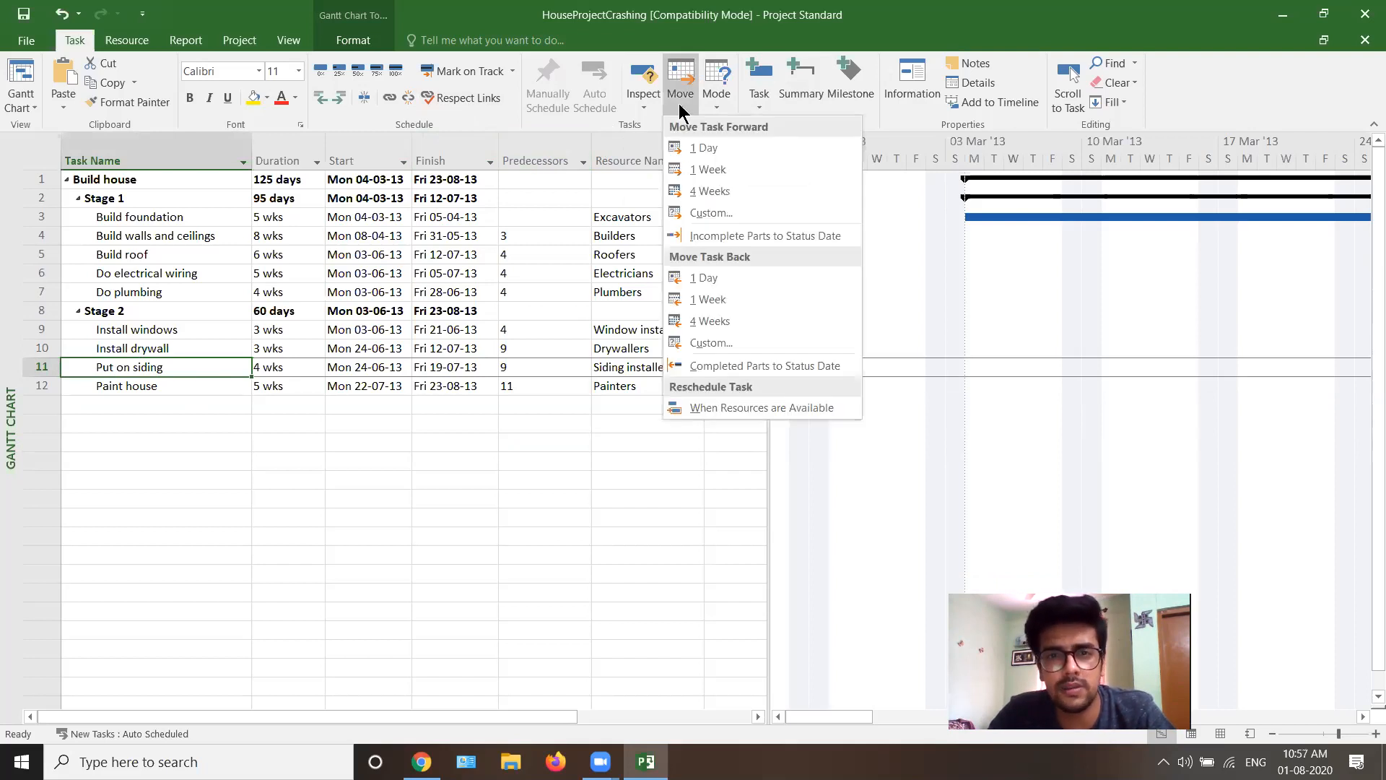
pyautogui.click(708, 151)
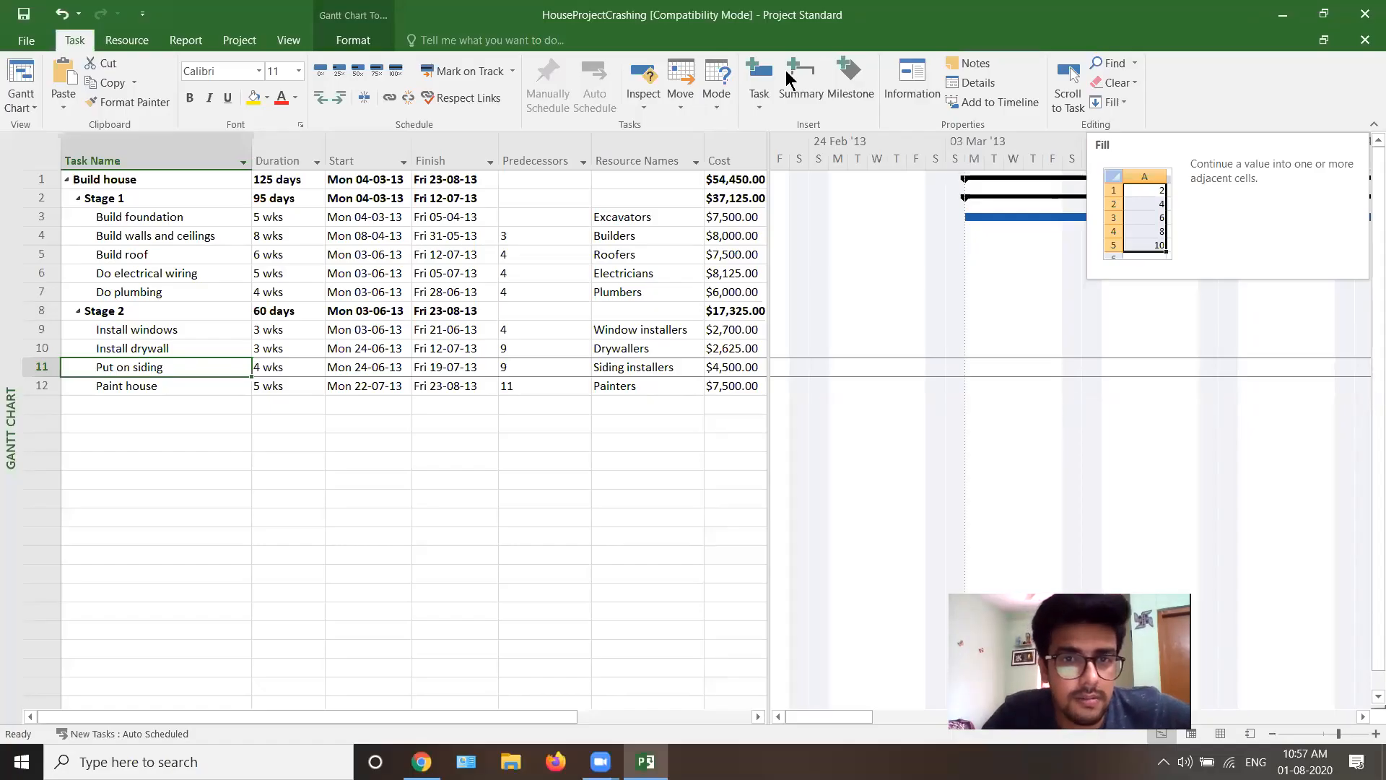
pyautogui.click(687, 105)
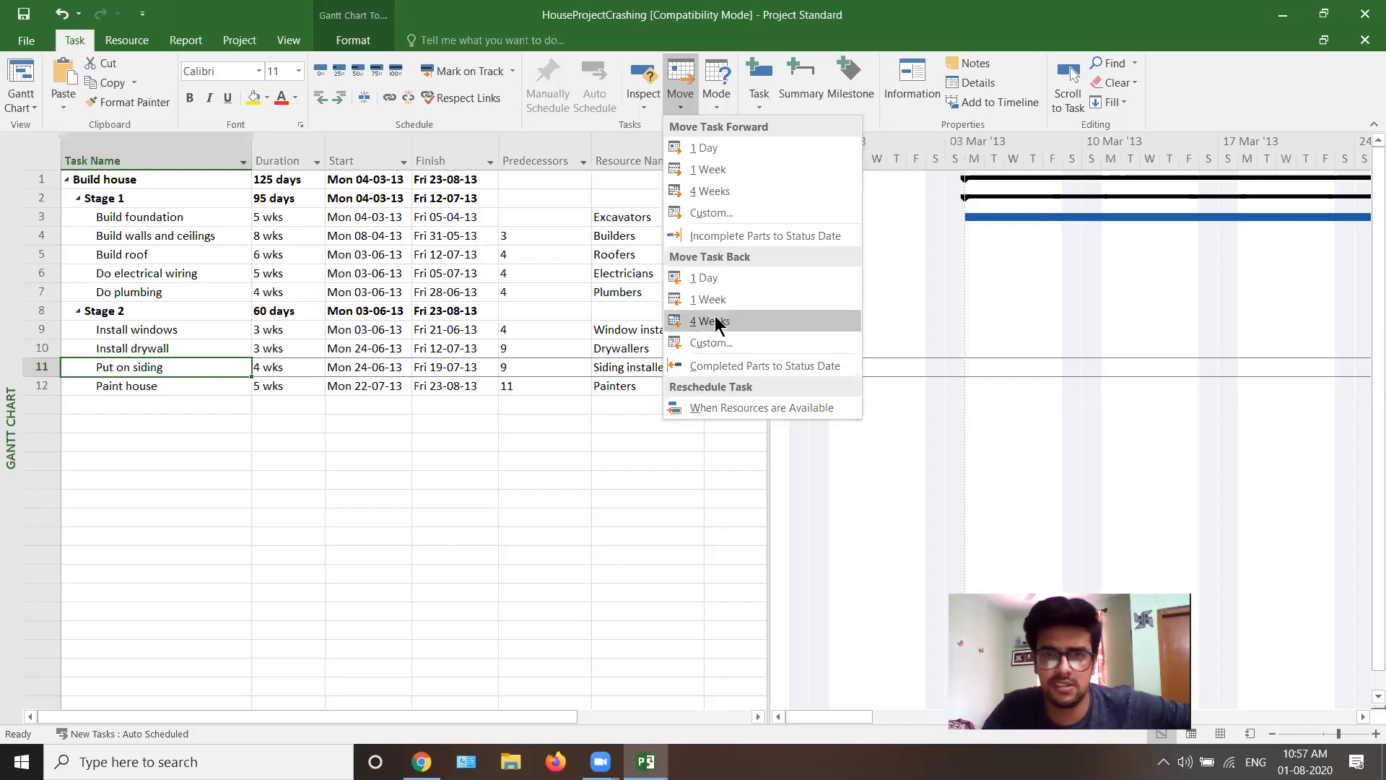
pyautogui.click(712, 108)
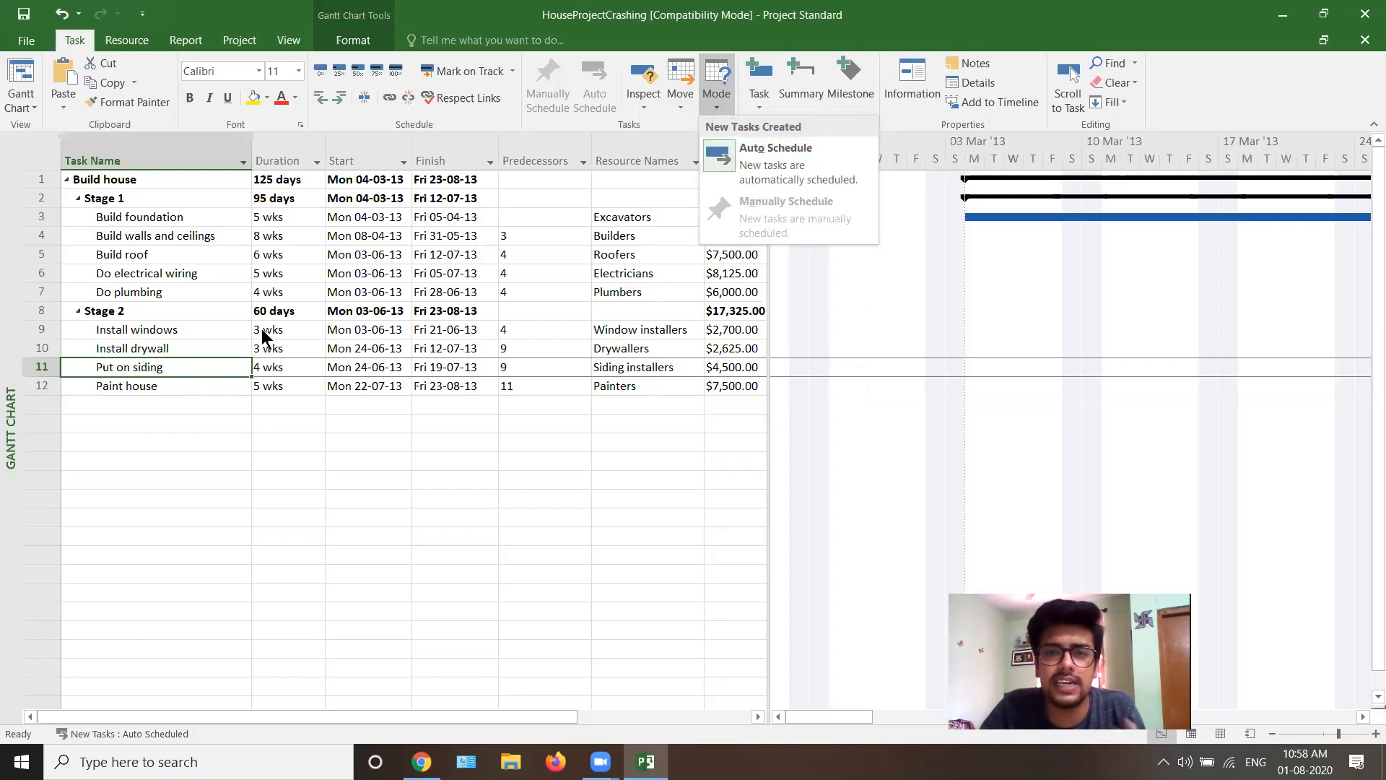
pyautogui.click(141, 318)
pyautogui.click(128, 315)
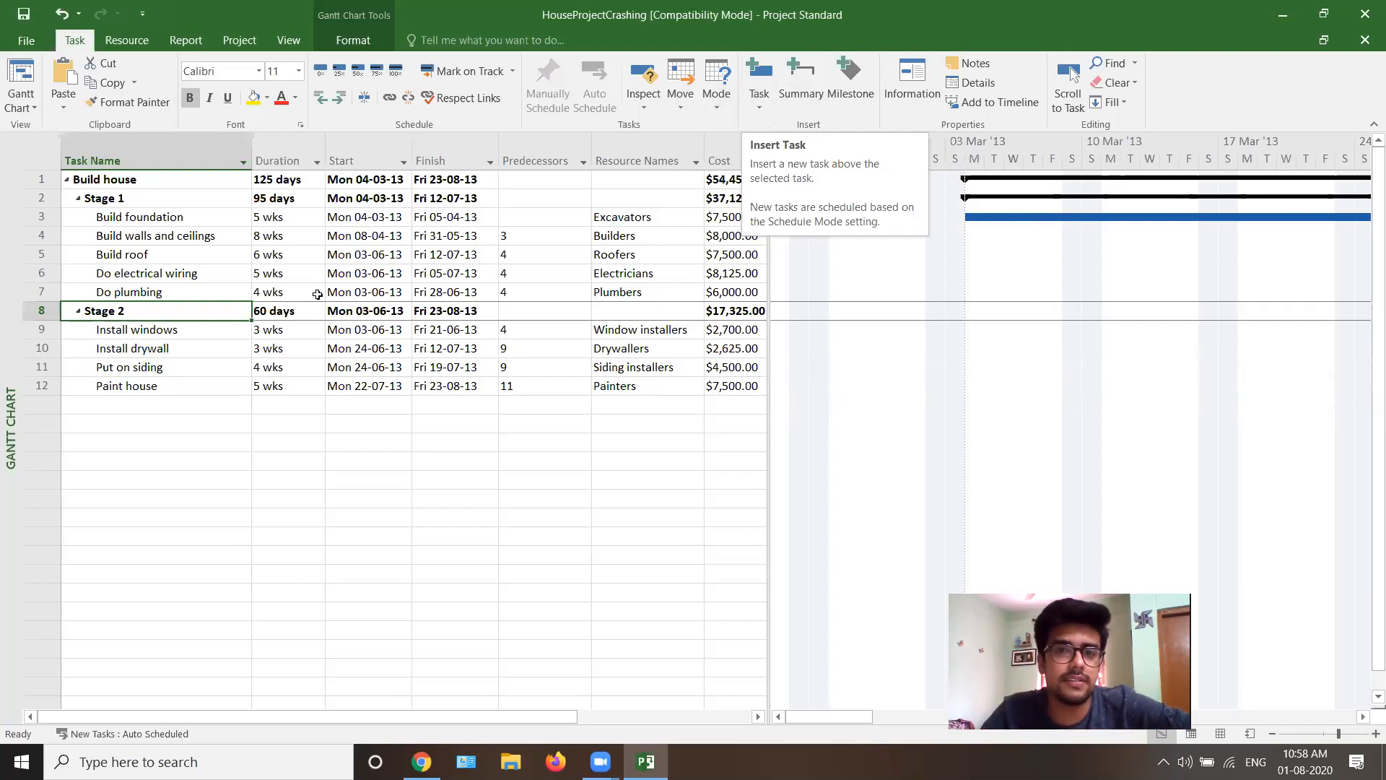
# Insert a new unnamed task in the empty row below Paint house, and remove it again
pyautogui.click(147, 338)
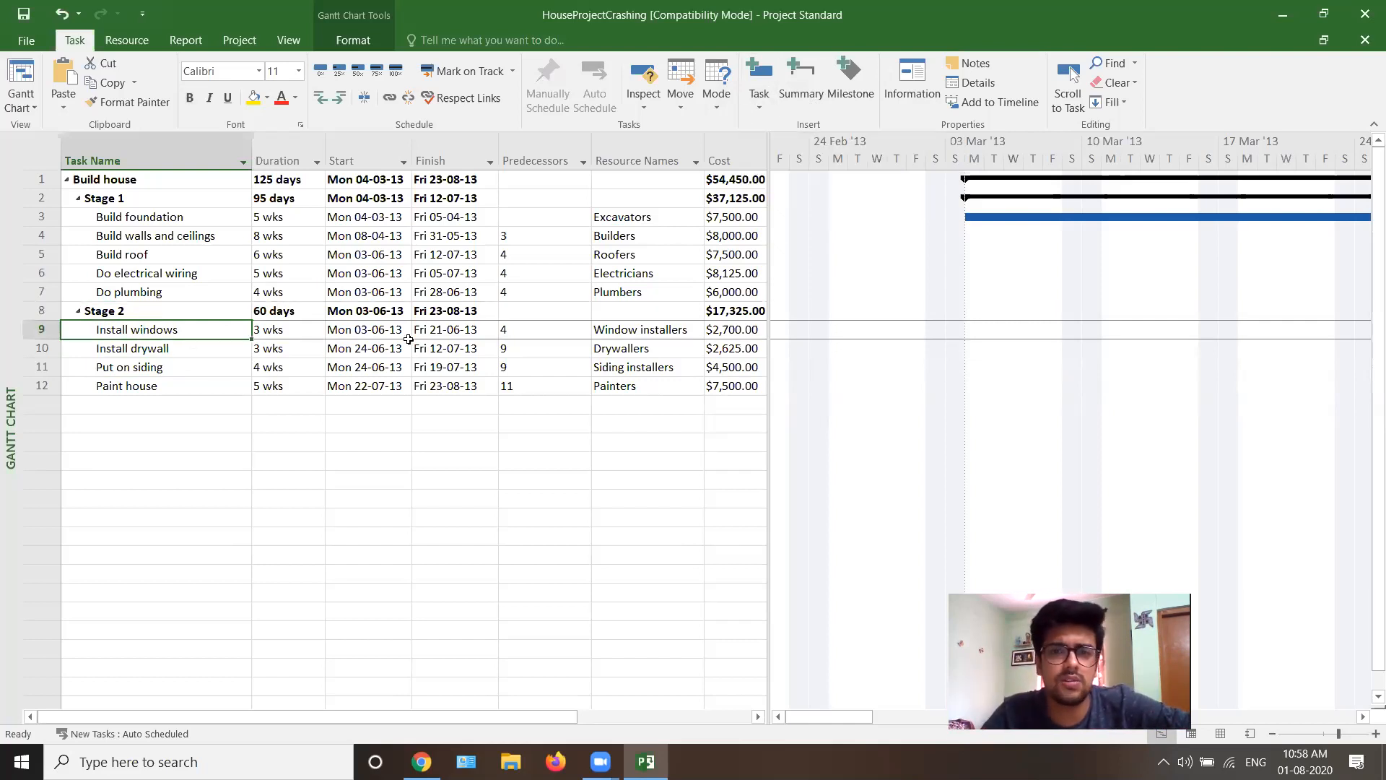
pyautogui.click(759, 107)
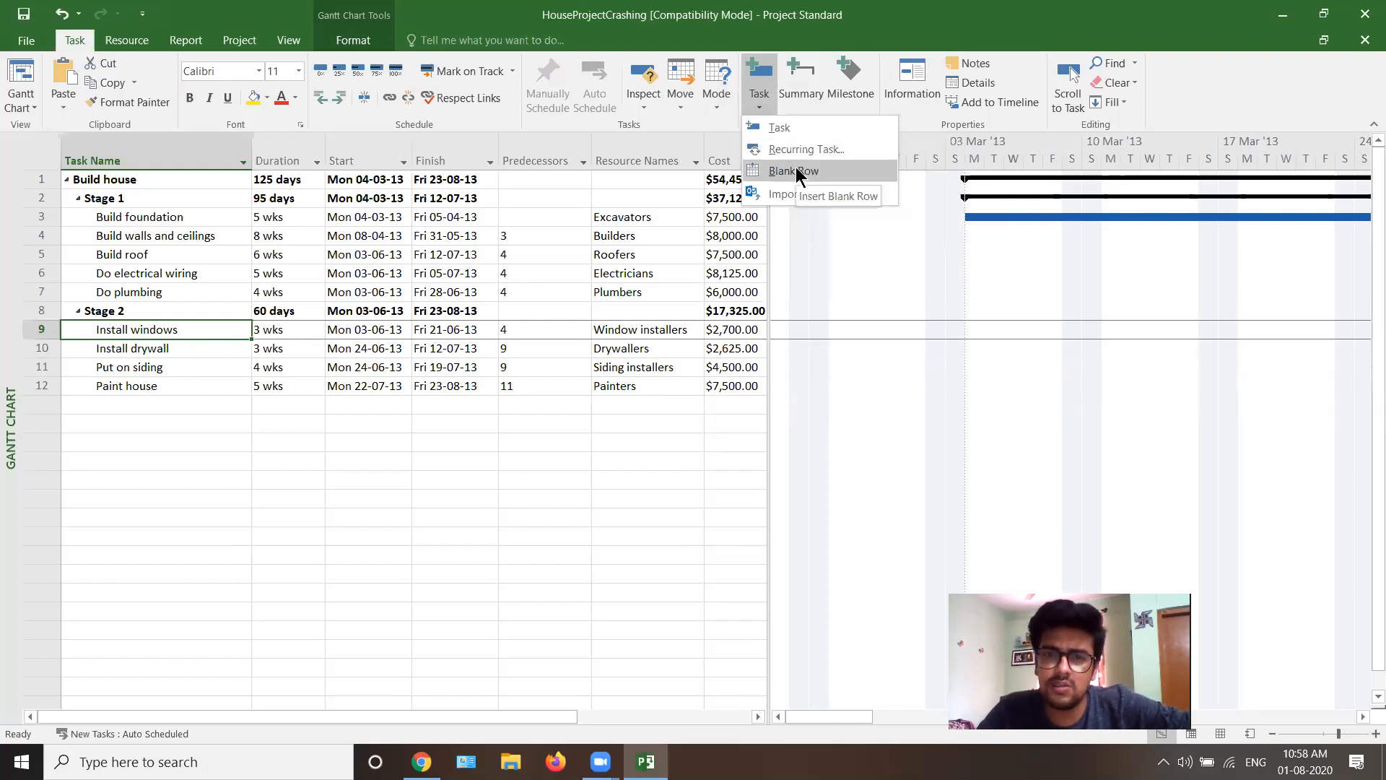
pyautogui.click(126, 404)
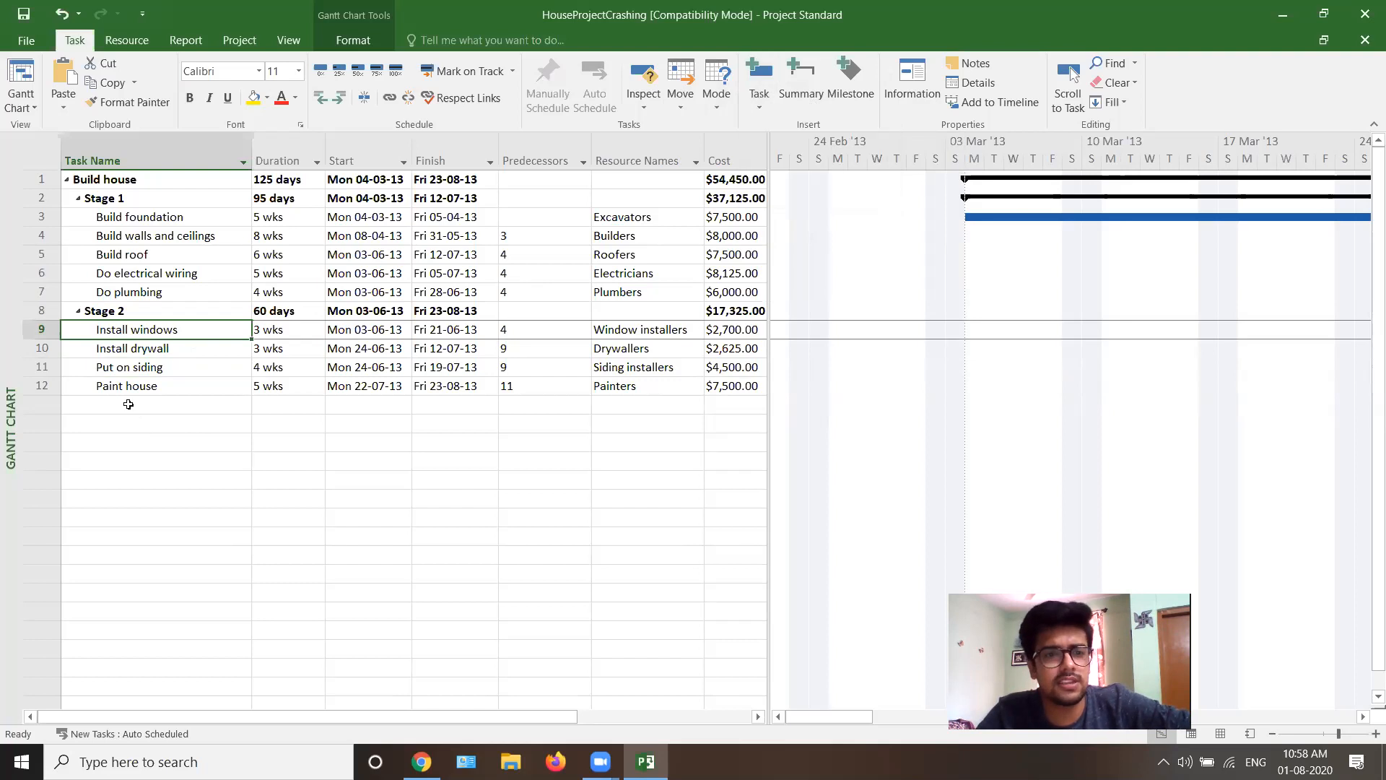
pyautogui.click(126, 404)
pyautogui.click(753, 94)
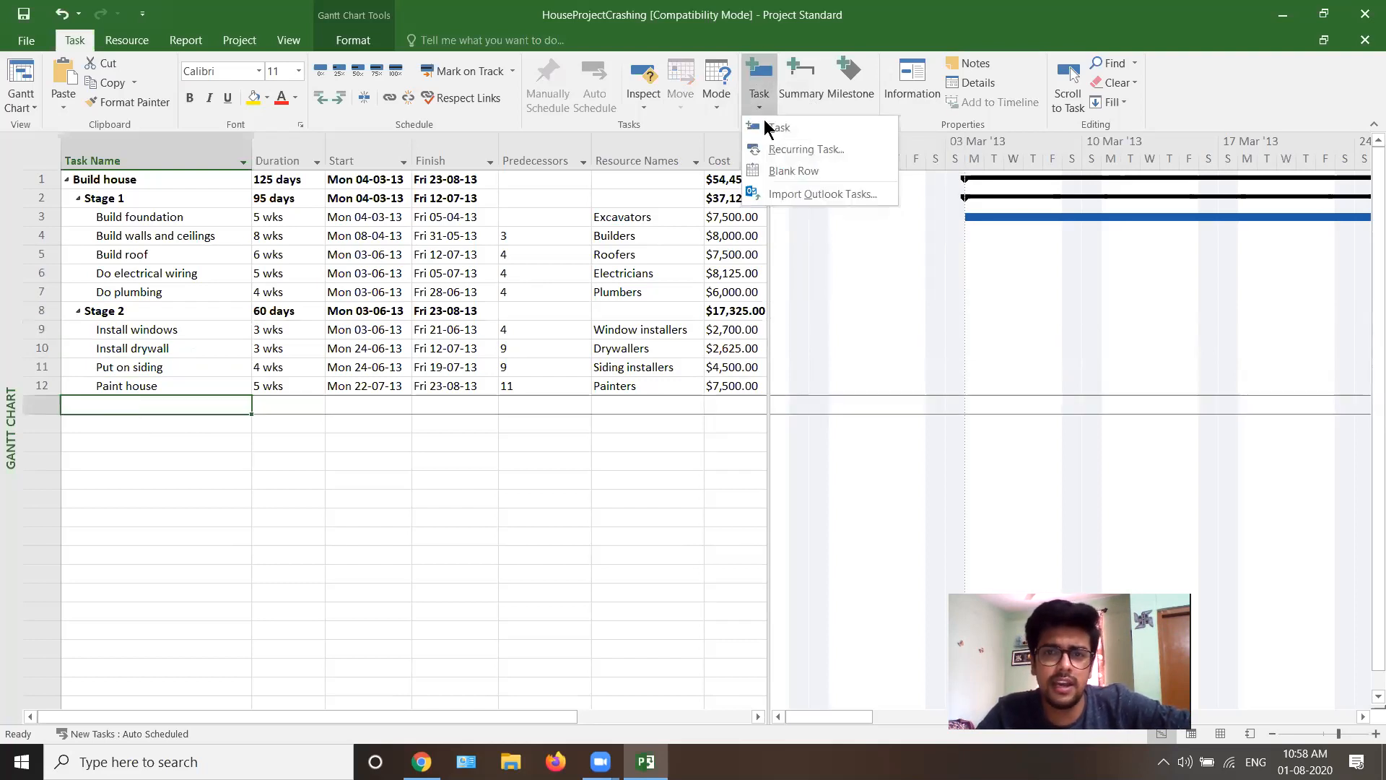
pyautogui.click(761, 124)
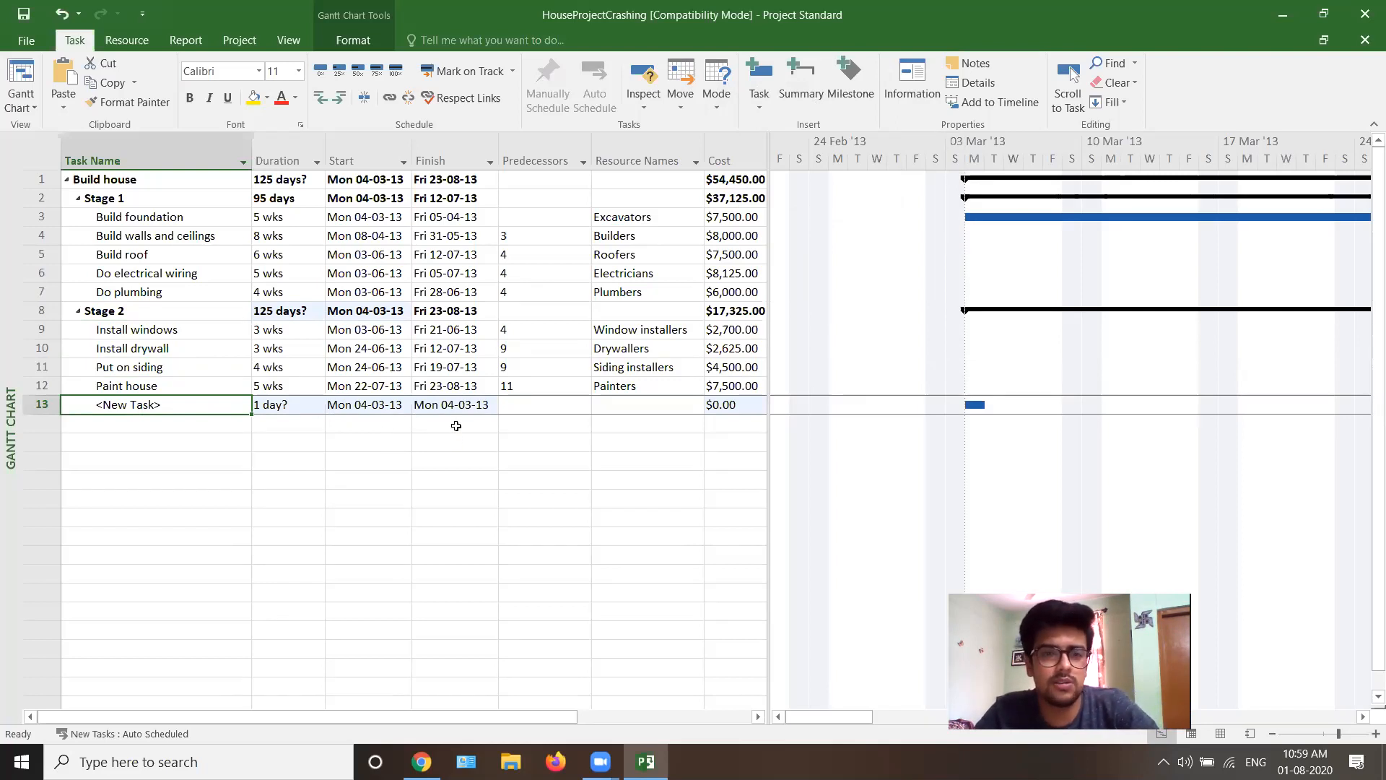
pyautogui.press('Delete')
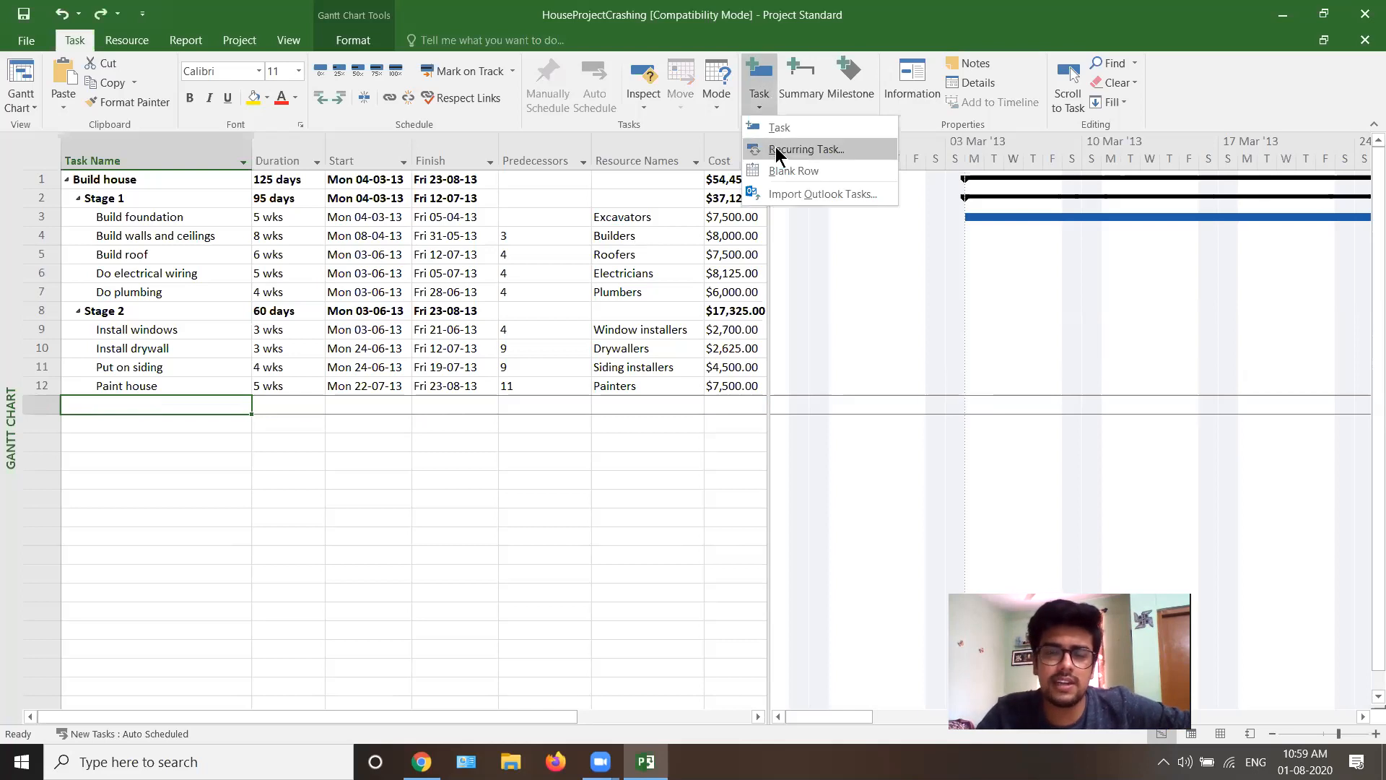
# Insert a recurring task named Shuttering below Paint house with duration 2d, recurring weekly every 2 weeks on Monday and Tuesday
pyautogui.click(778, 150)
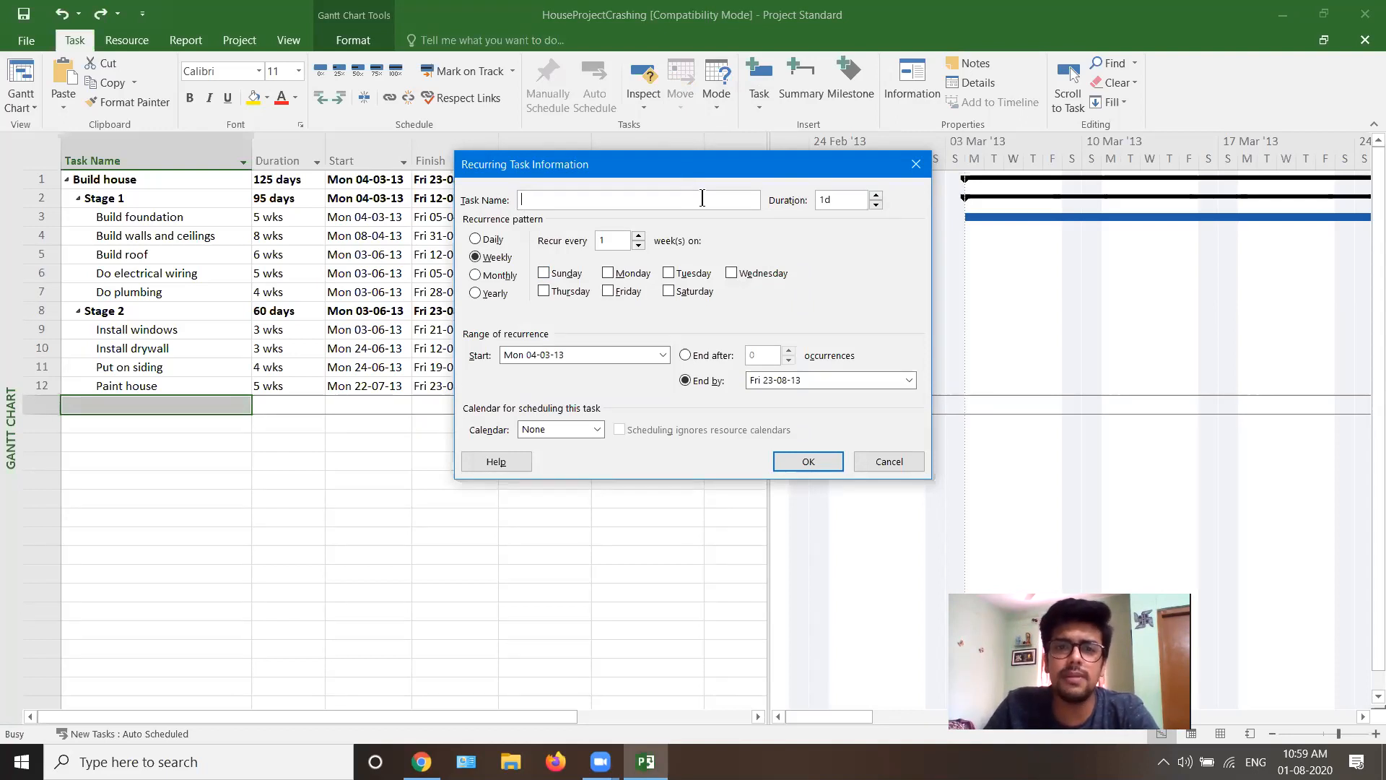
pyautogui.write('Shuttering')
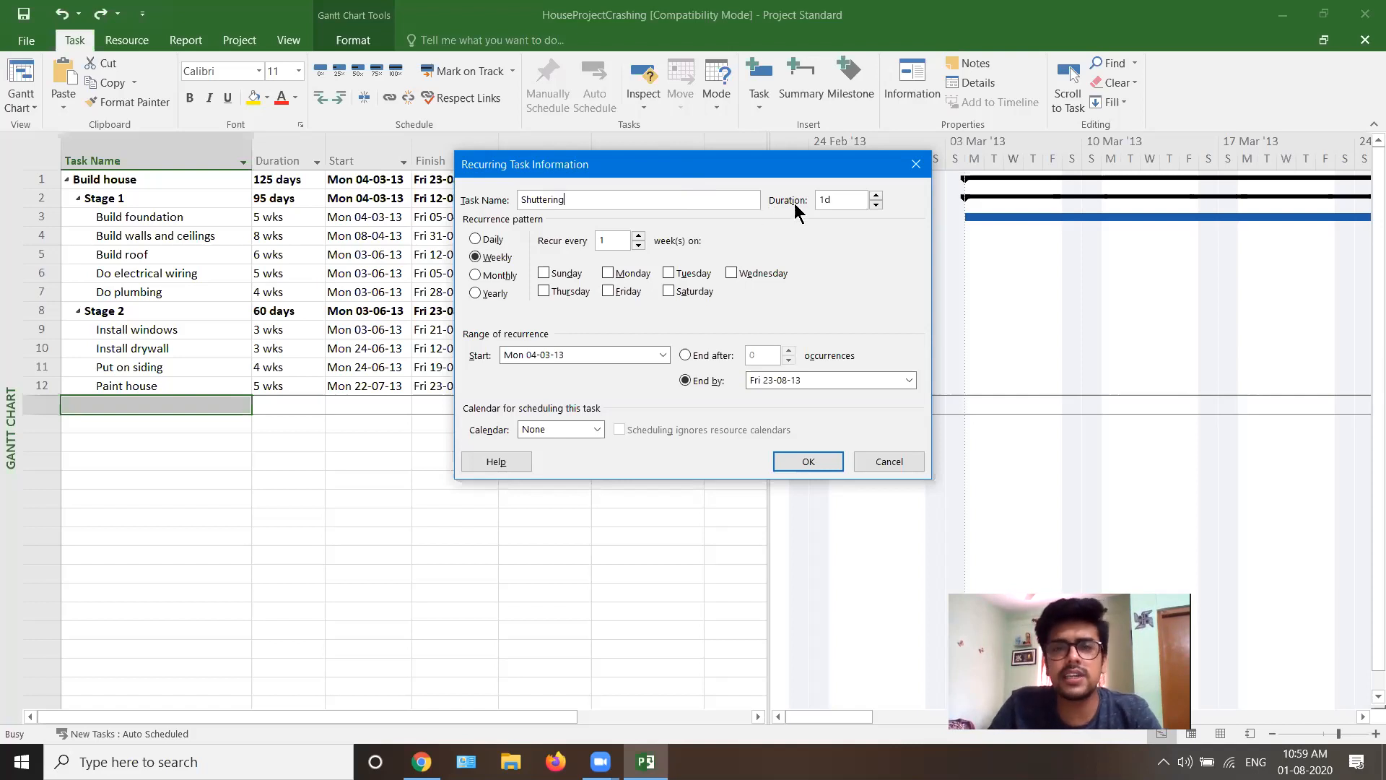
pyautogui.click(876, 195)
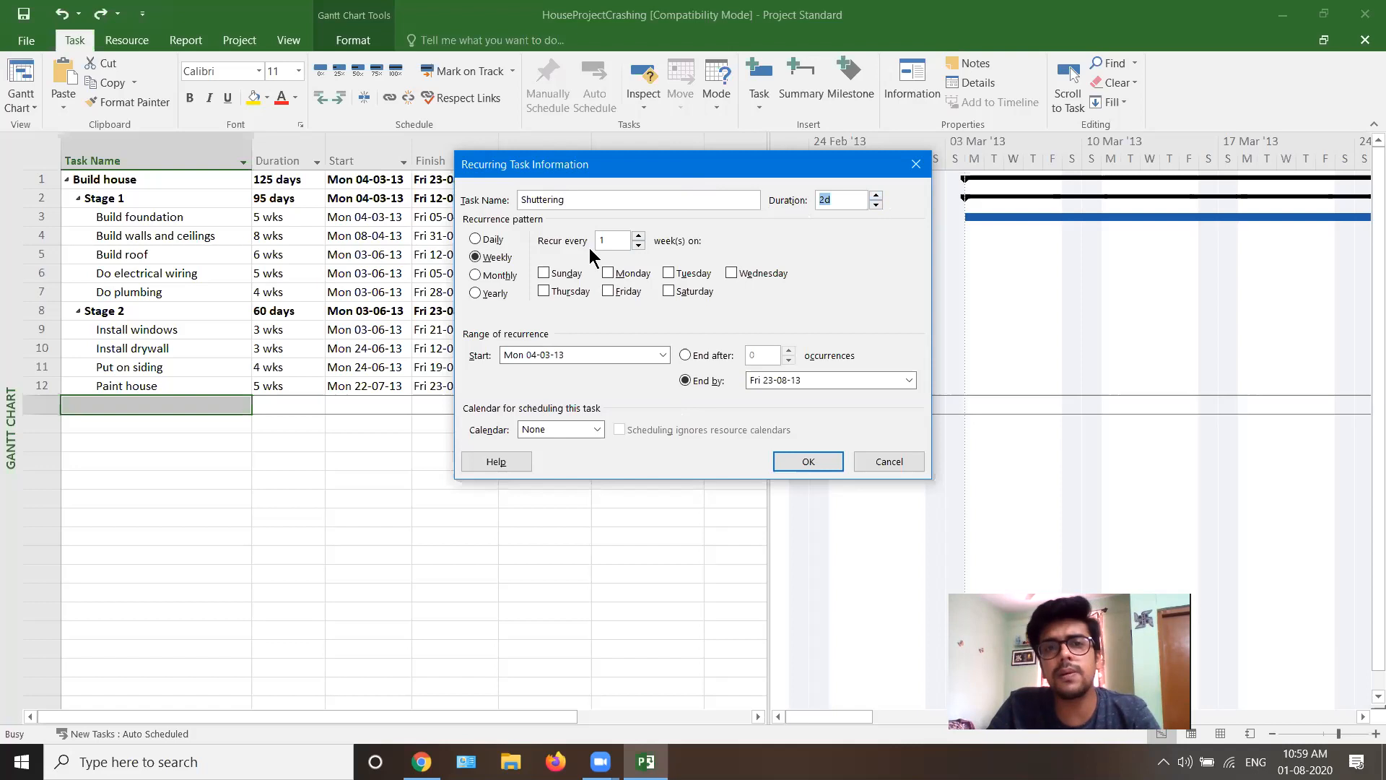
pyautogui.click(638, 235)
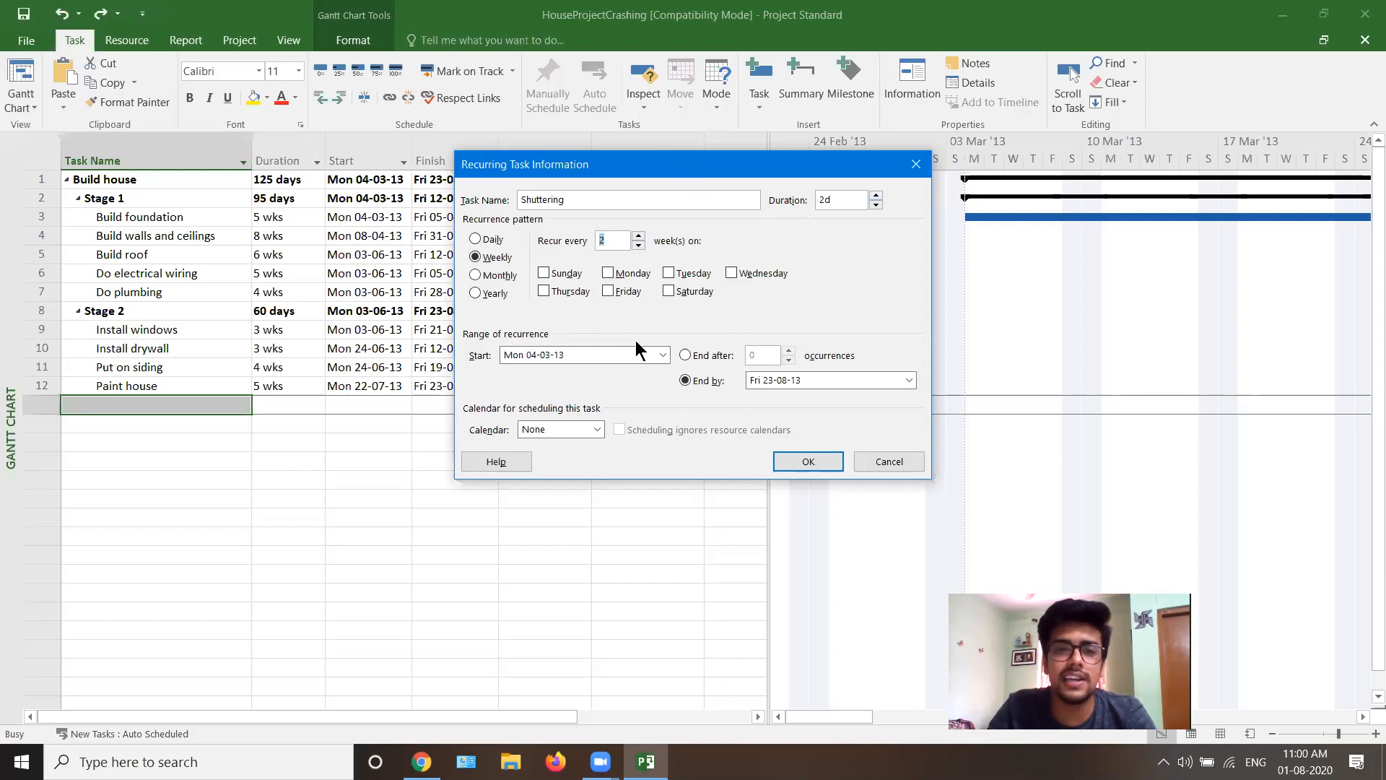
pyautogui.click(799, 462)
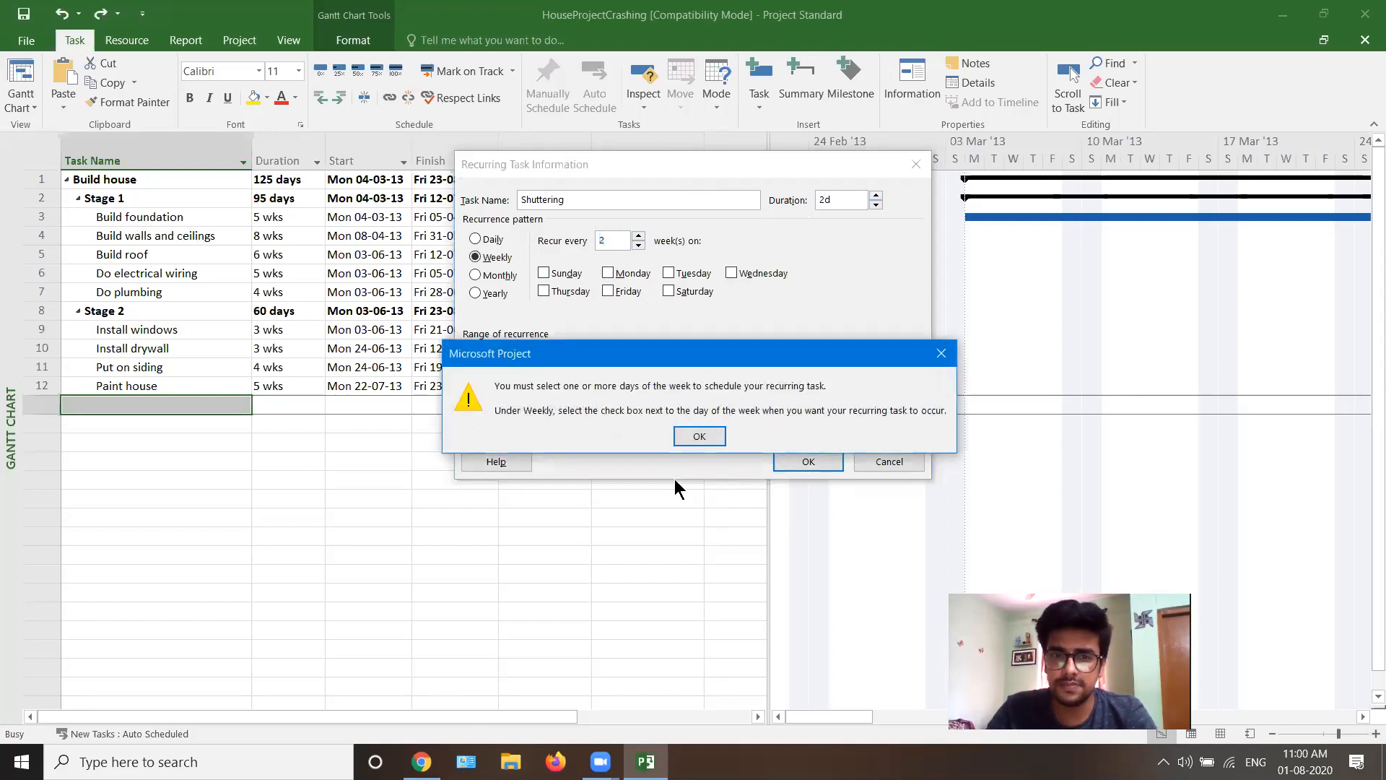
pyautogui.click(700, 436)
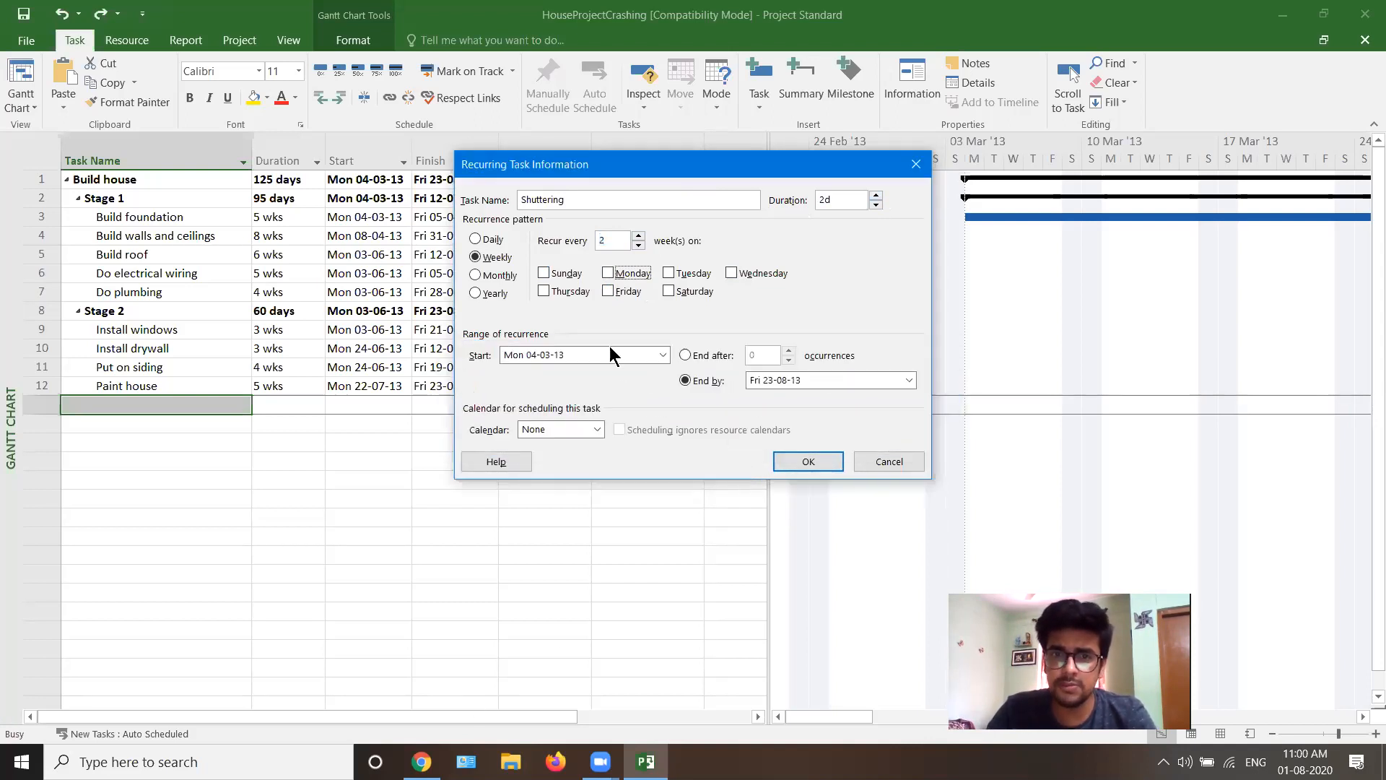
pyautogui.click(615, 278)
pyautogui.click(671, 273)
pyautogui.click(799, 461)
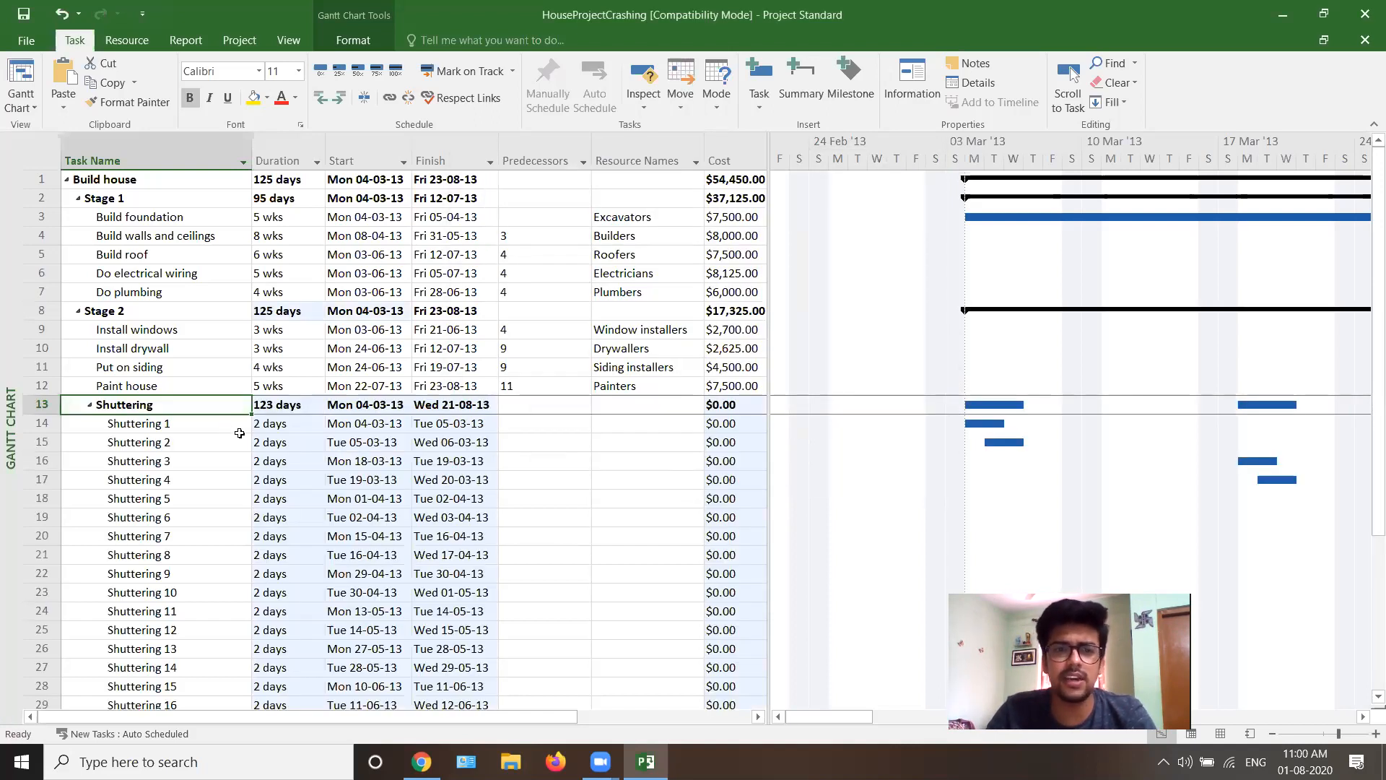
# Review the start dates of the first six Shuttering occurrences and undo the recurring task
pyautogui.click(369, 426)
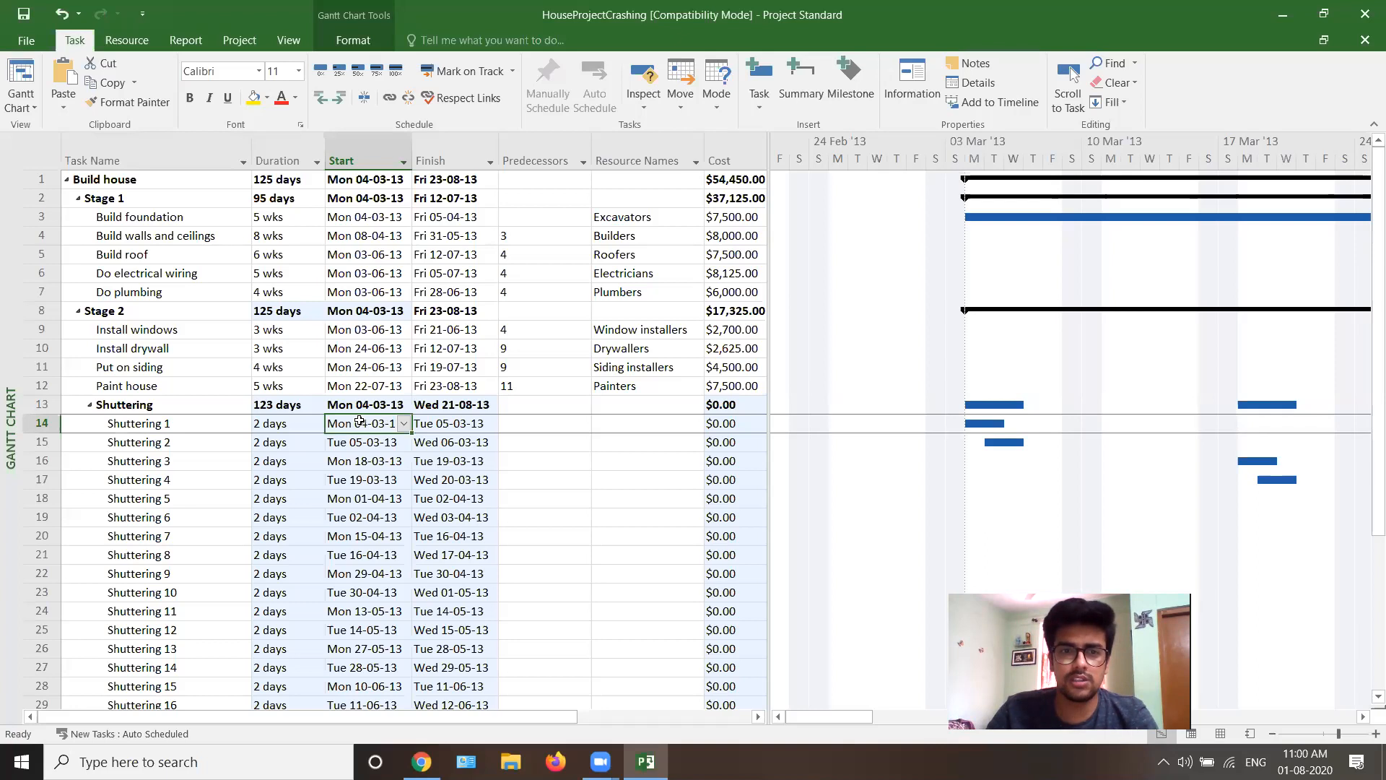
pyautogui.click(355, 441)
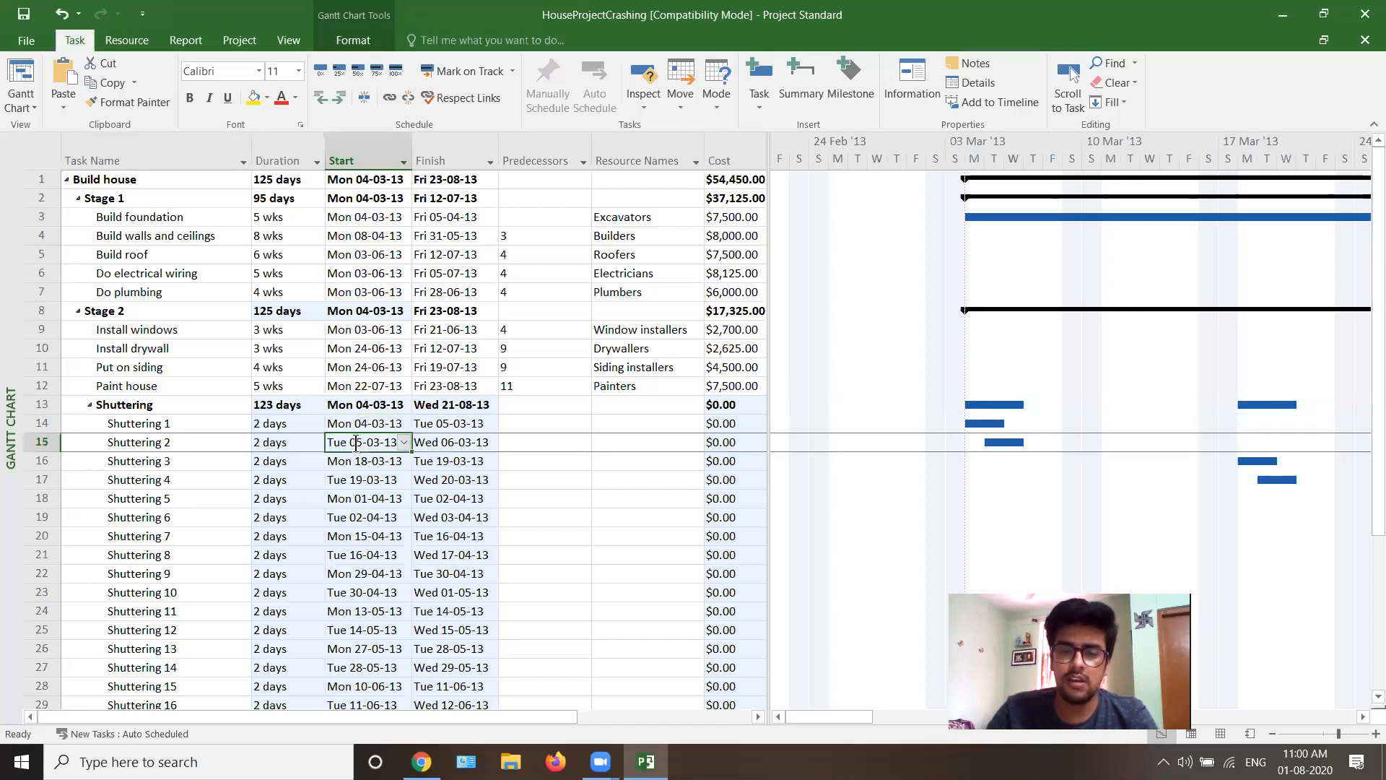
pyautogui.click(364, 463)
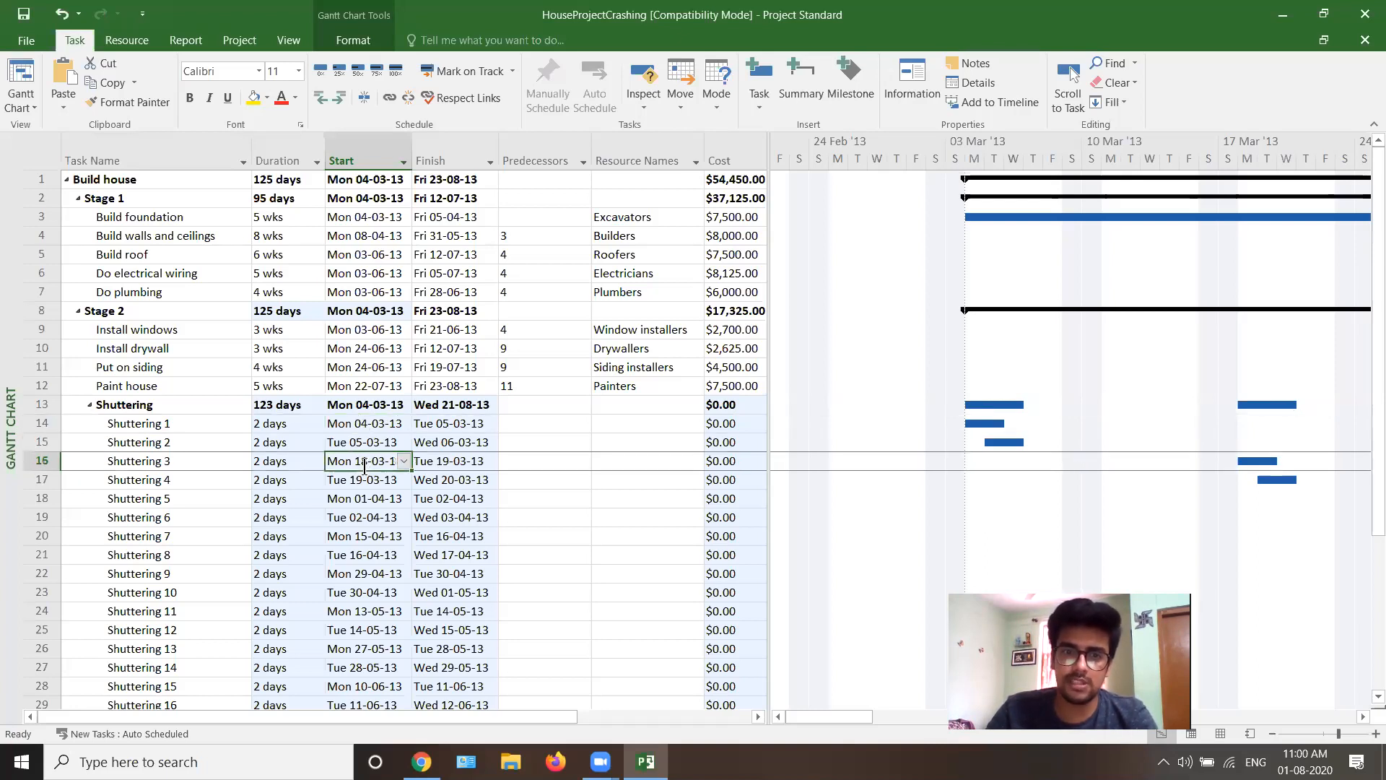
pyautogui.click(368, 481)
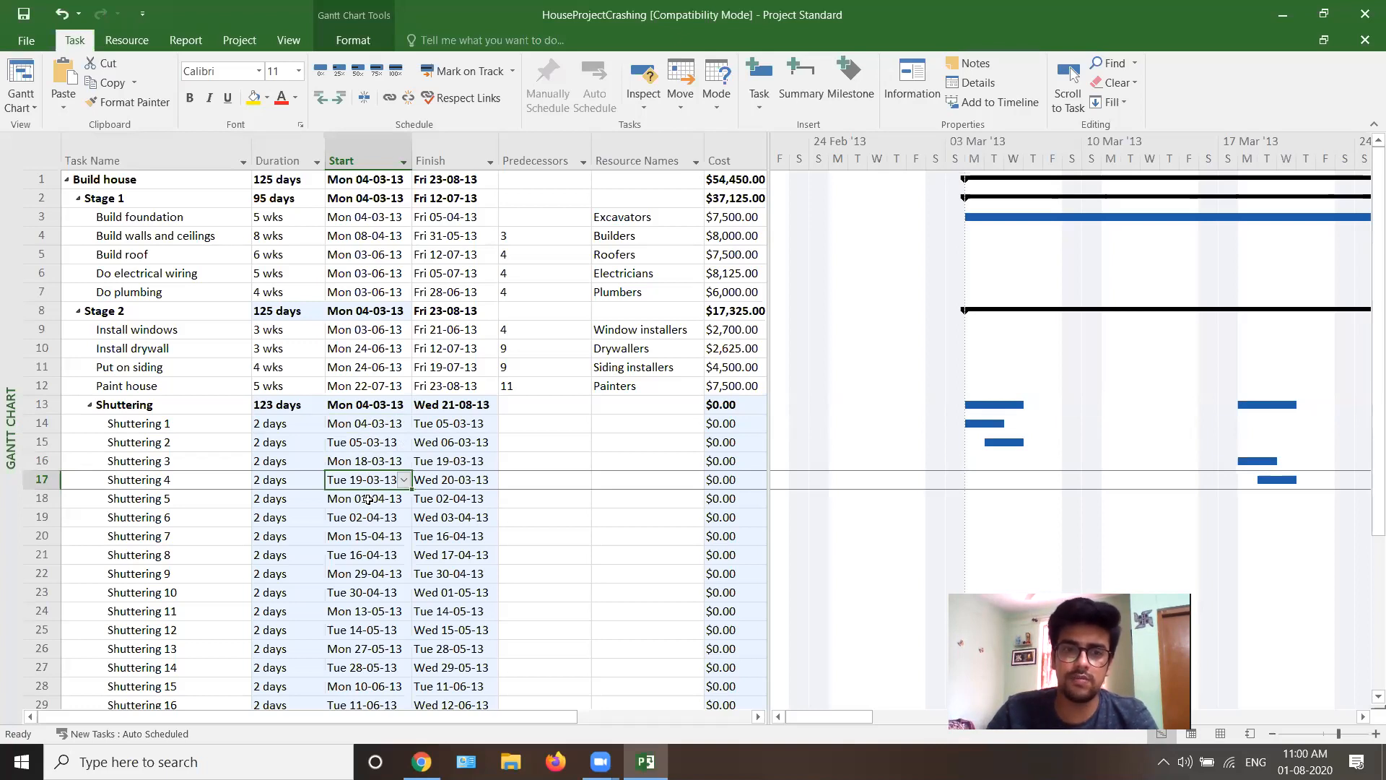
pyautogui.click(367, 498)
pyautogui.click(364, 519)
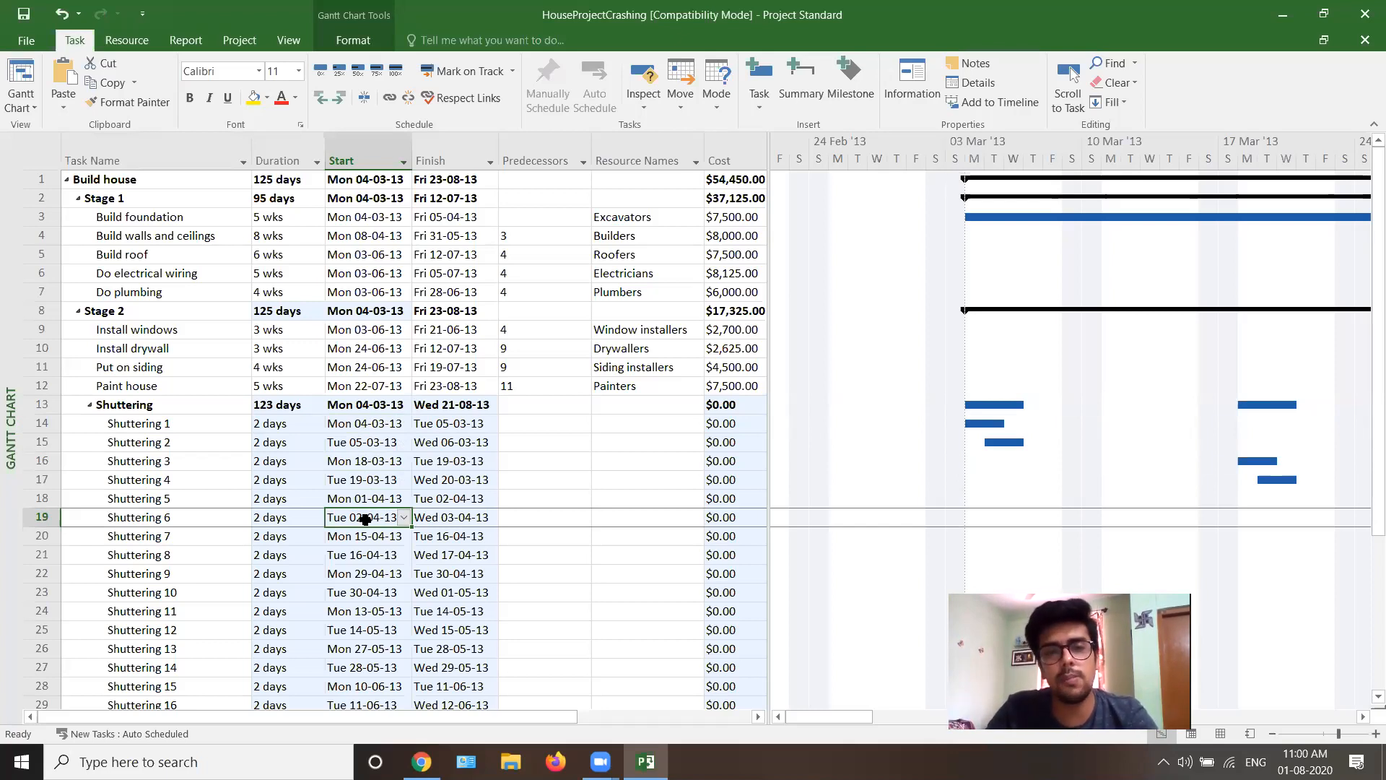
pyautogui.hotkey('ctrl', 'z')
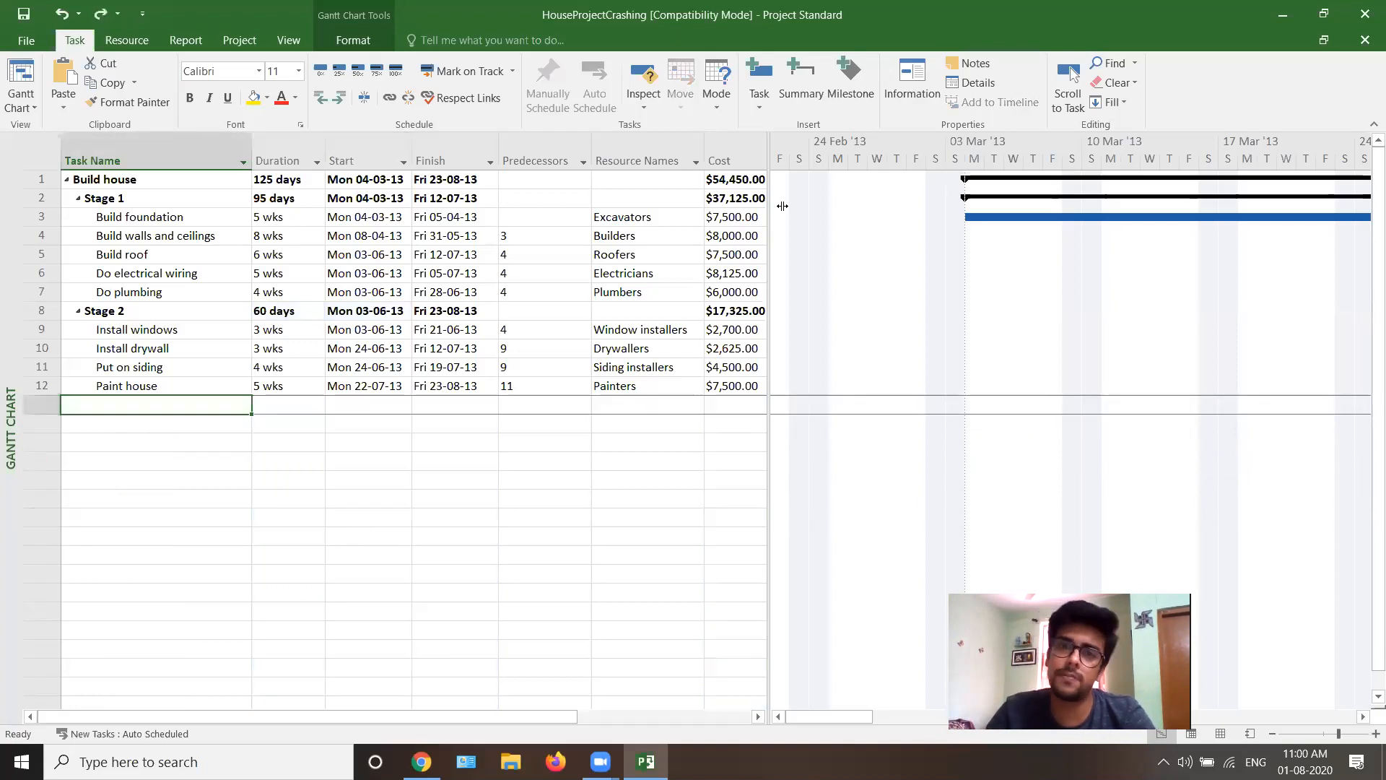
# Insert a blank row directly below Paint house
pyautogui.click(759, 107)
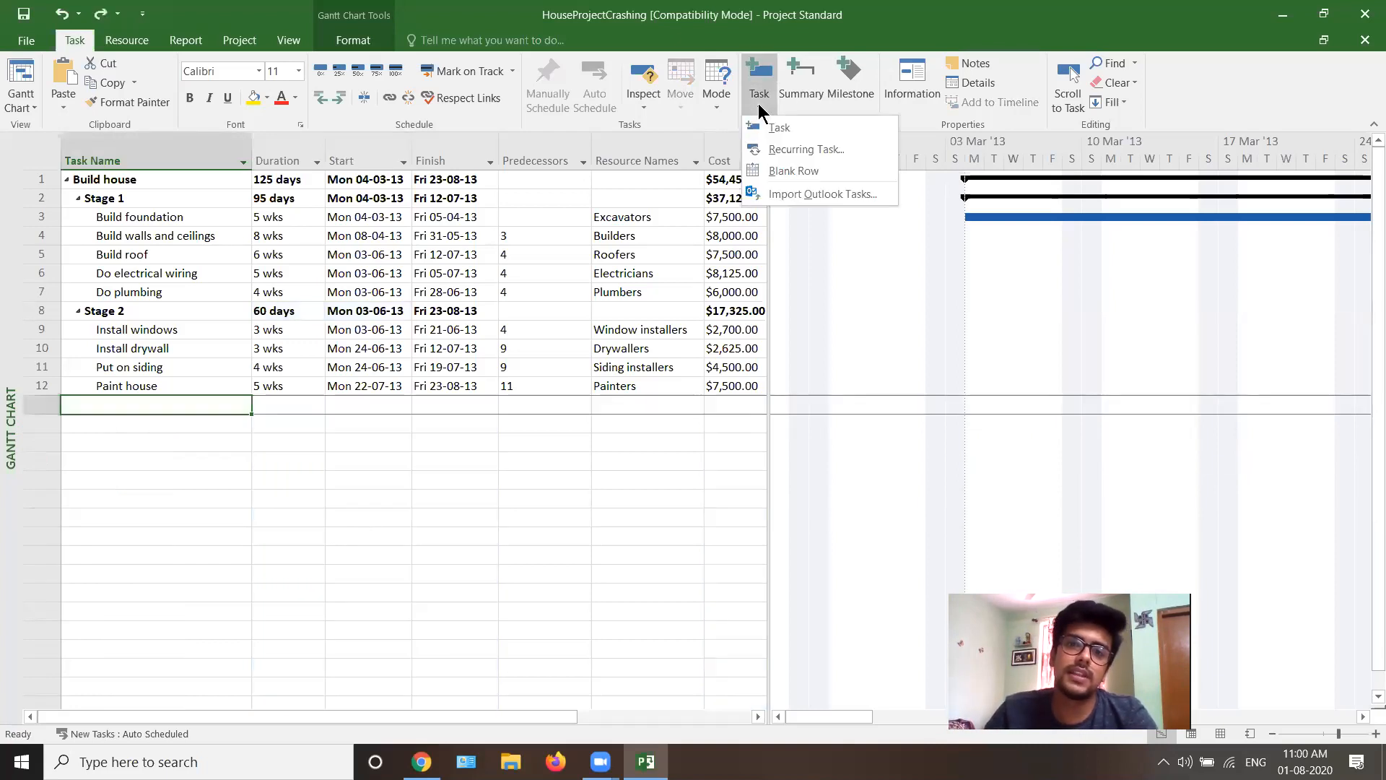
pyautogui.click(778, 170)
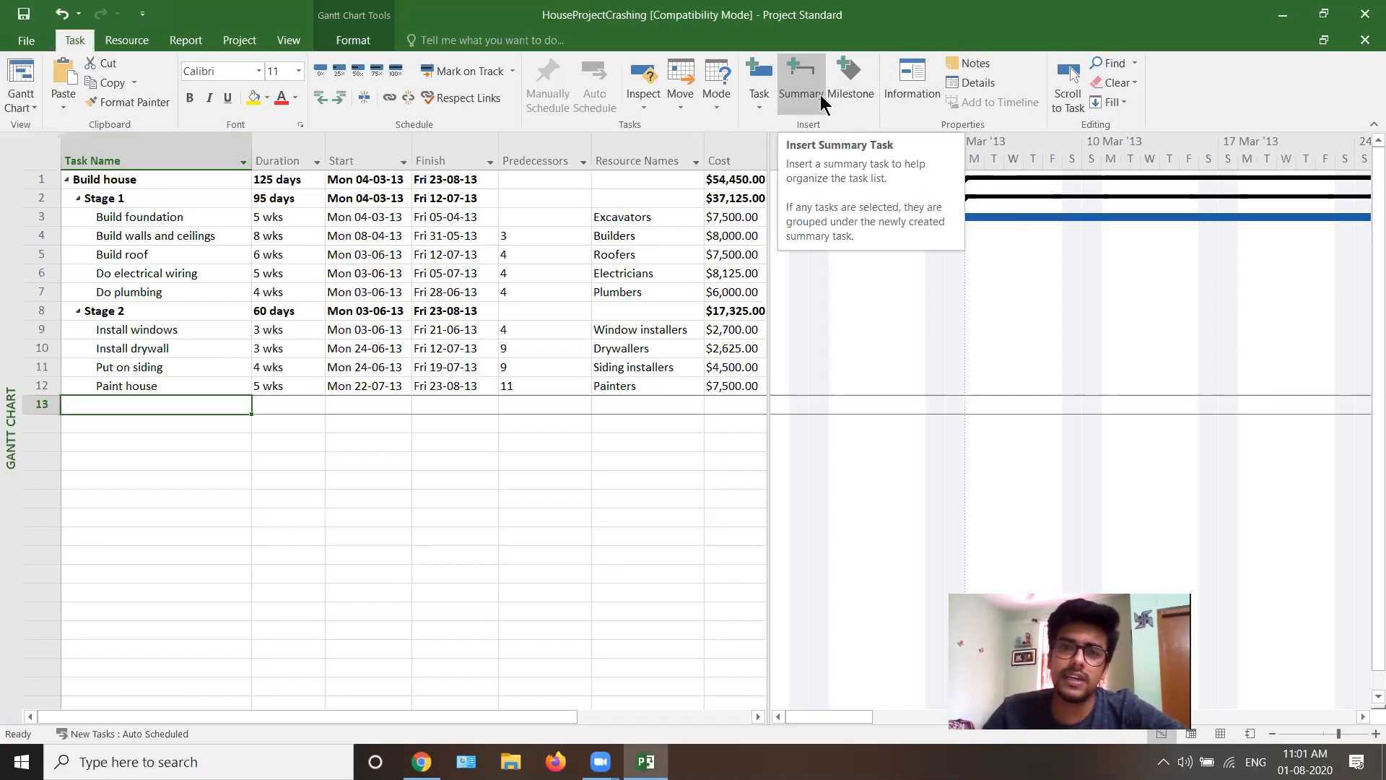
# Examine the Build house and Stage 1 summary tasks together with the subtasks grouped under them
pyautogui.click(117, 180)
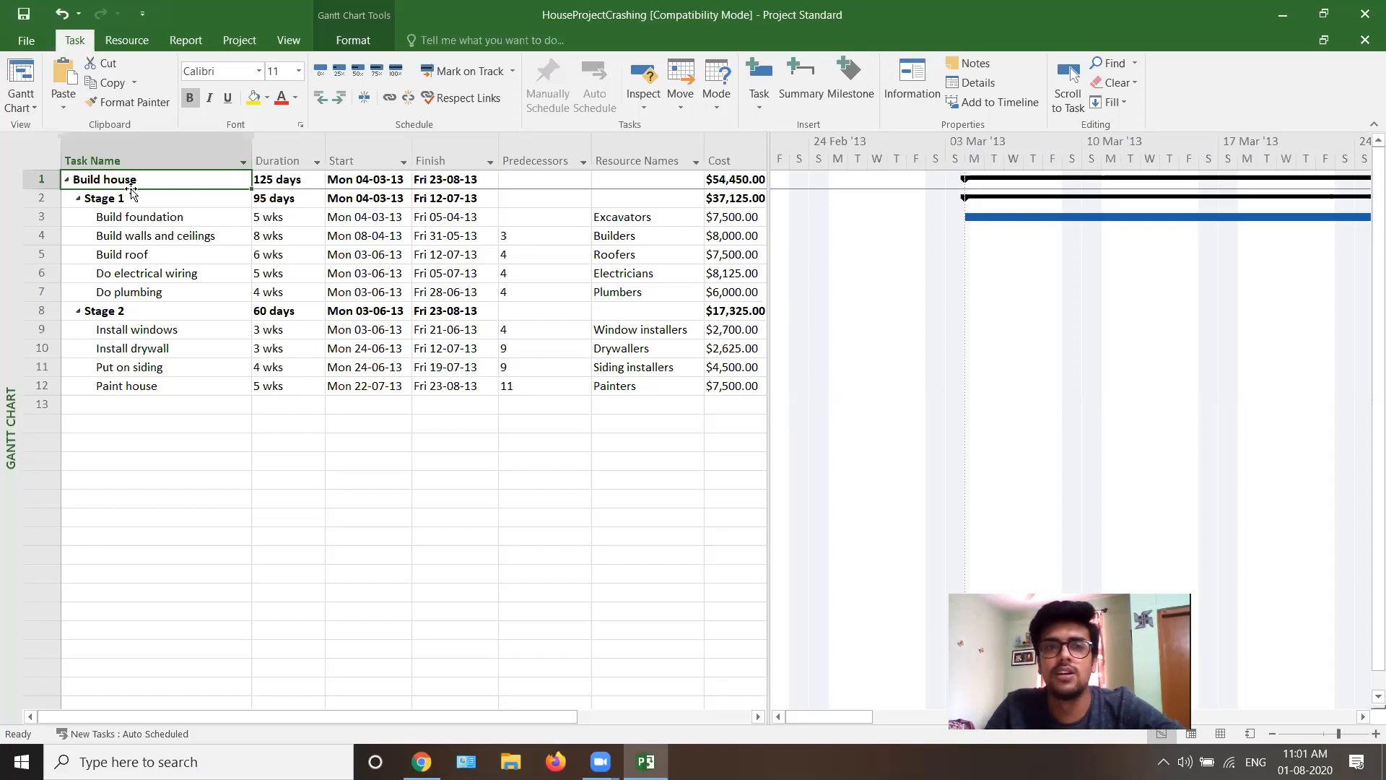
pyautogui.click(40, 179)
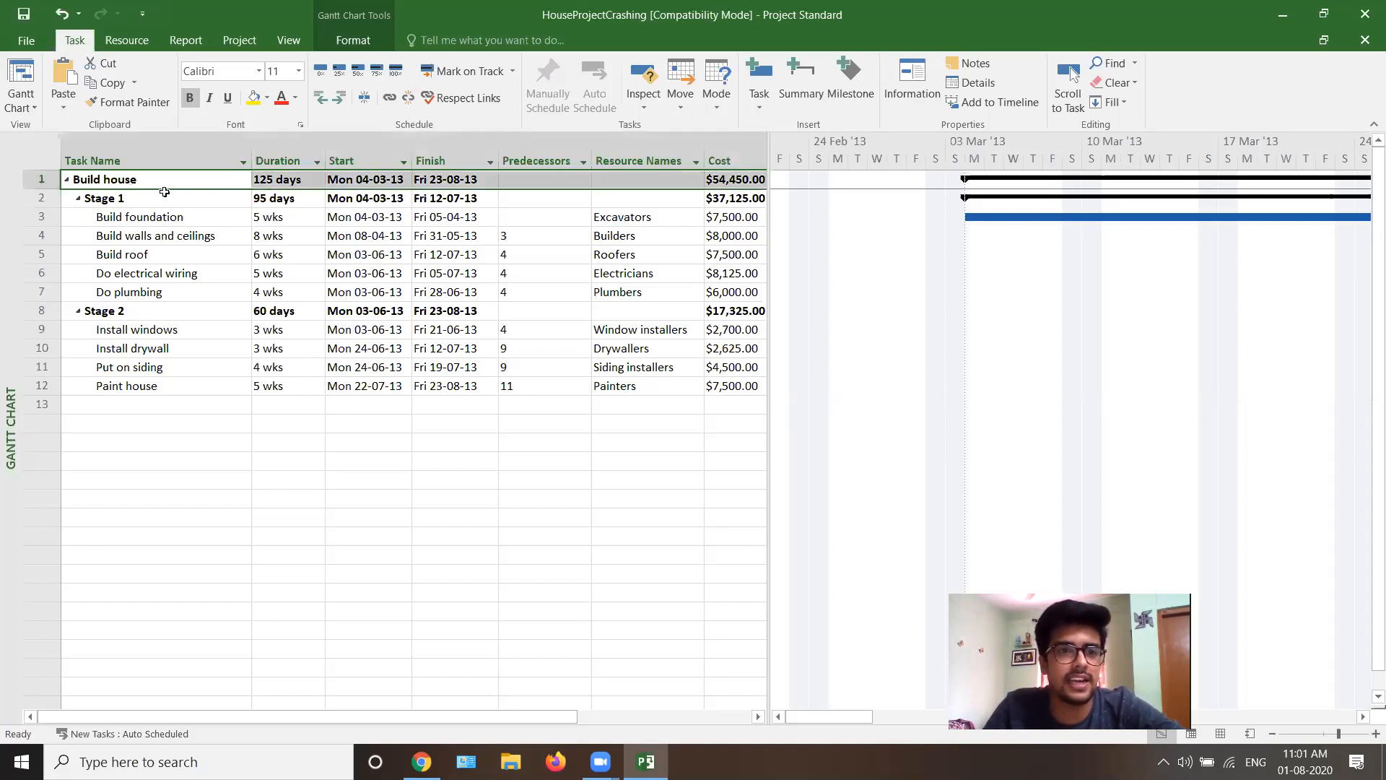
pyautogui.click(280, 180)
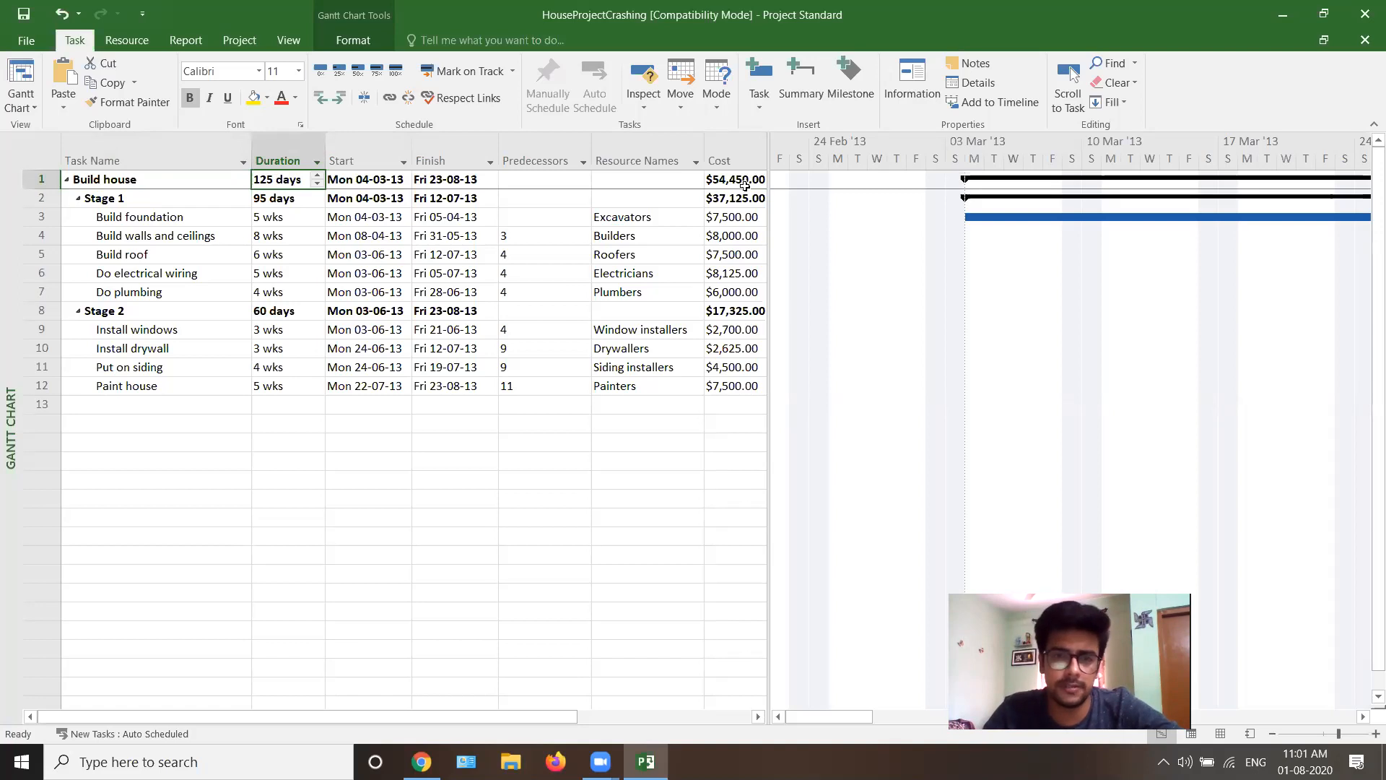
pyautogui.moveTo(137, 198); pyautogui.dragTo(165, 385)
pyautogui.click(161, 460)
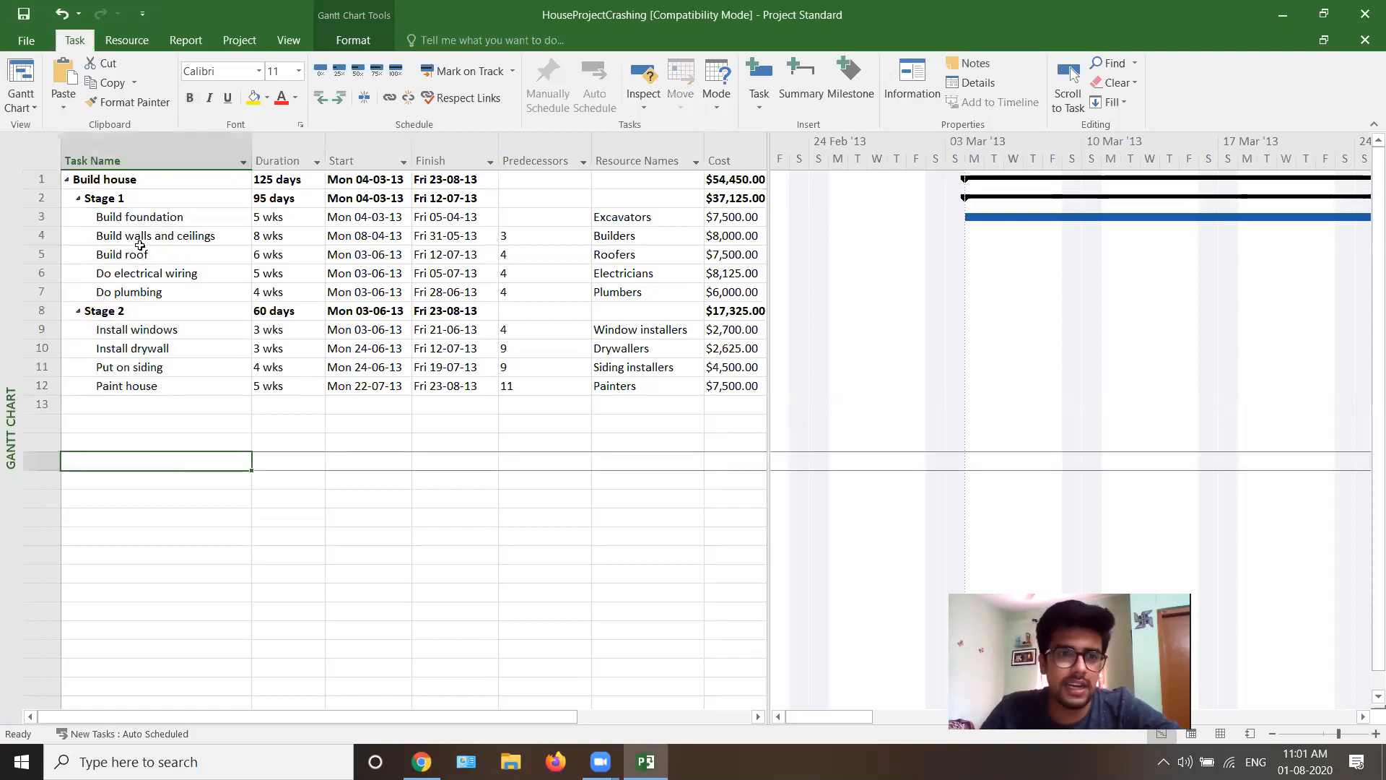
pyautogui.moveTo(145, 217); pyautogui.dragTo(138, 292)
pyautogui.click(121, 198)
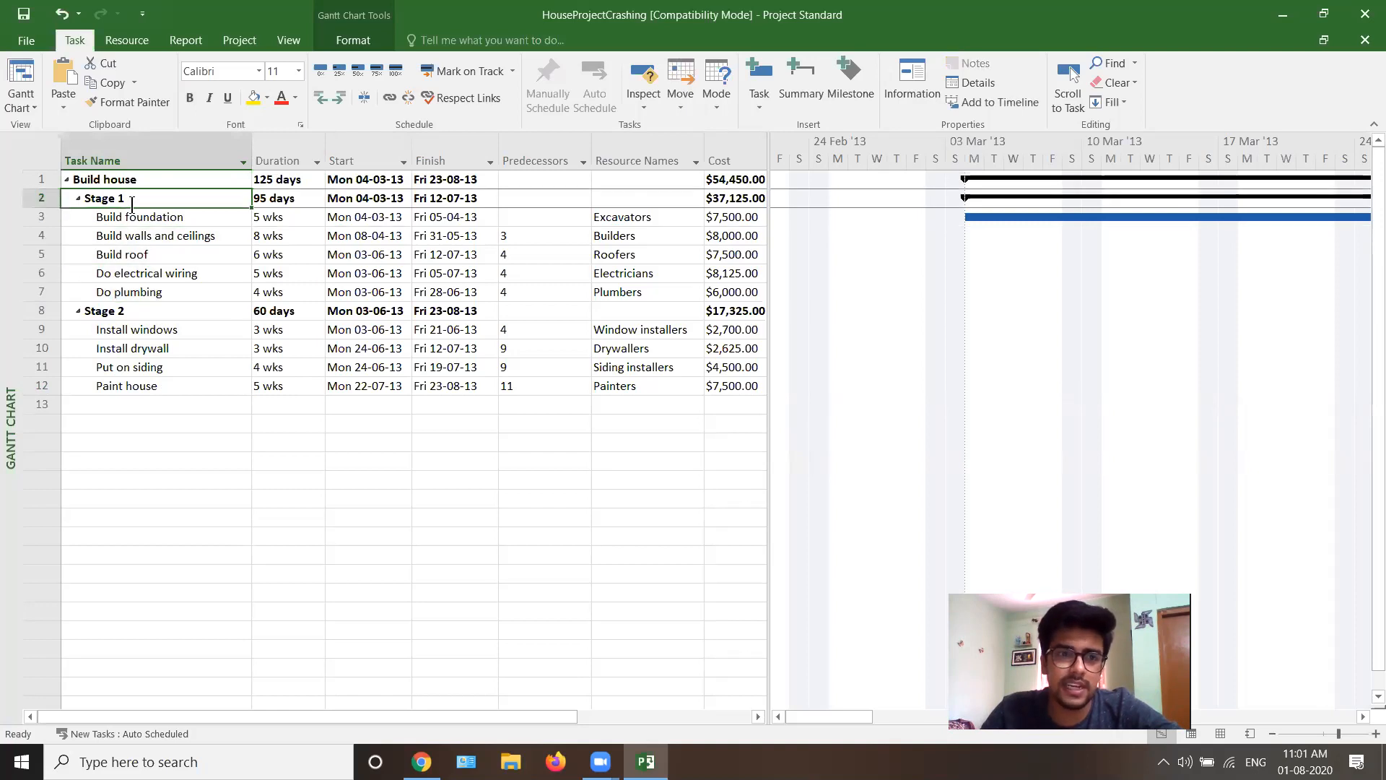
pyautogui.click(61, 206)
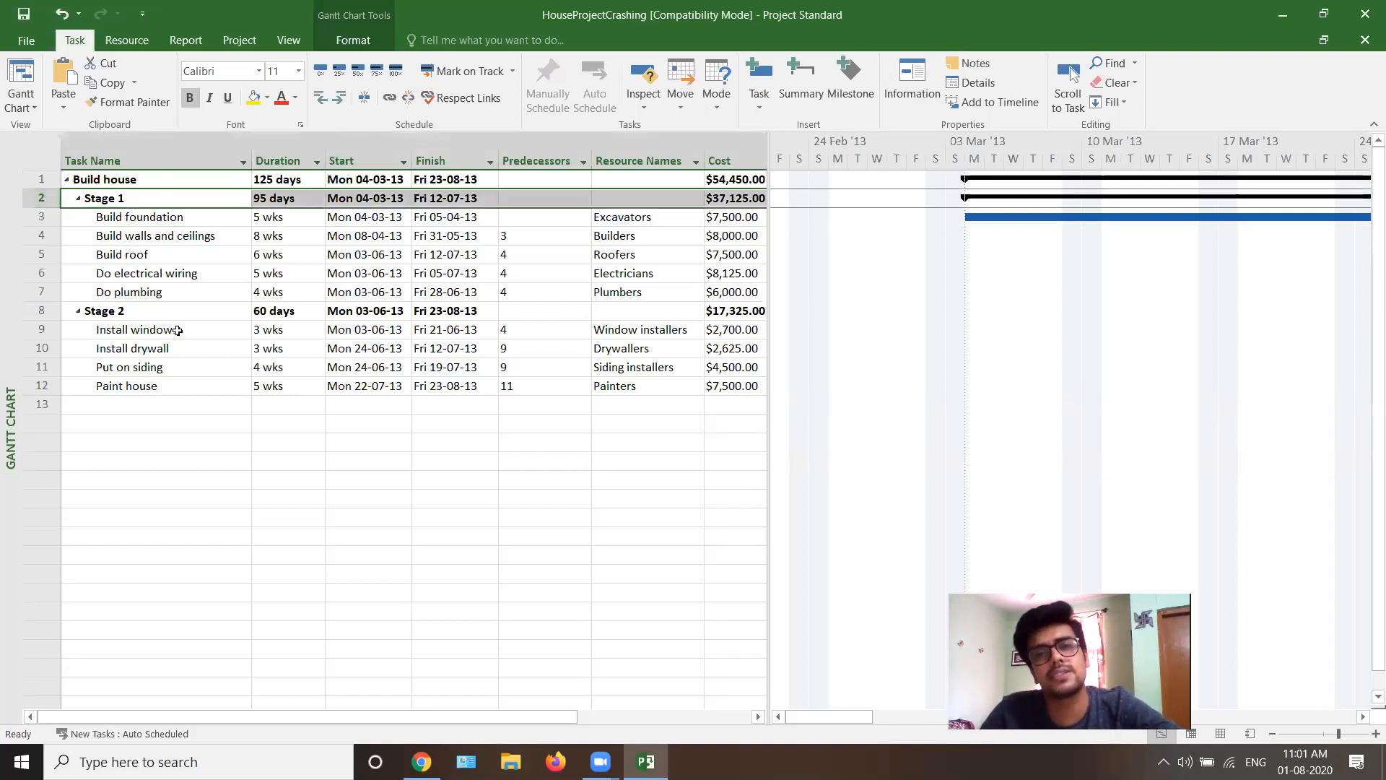
pyautogui.click(142, 179)
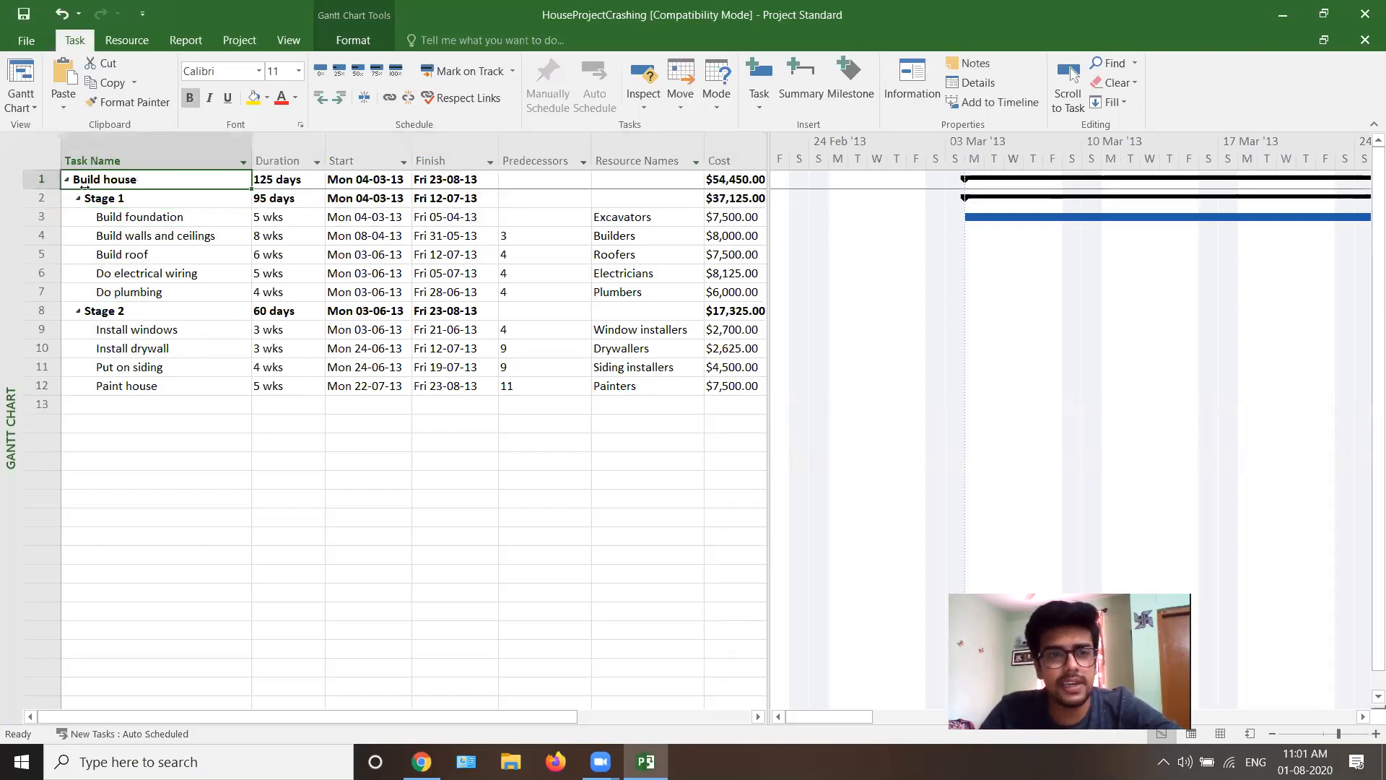
pyautogui.click(48, 182)
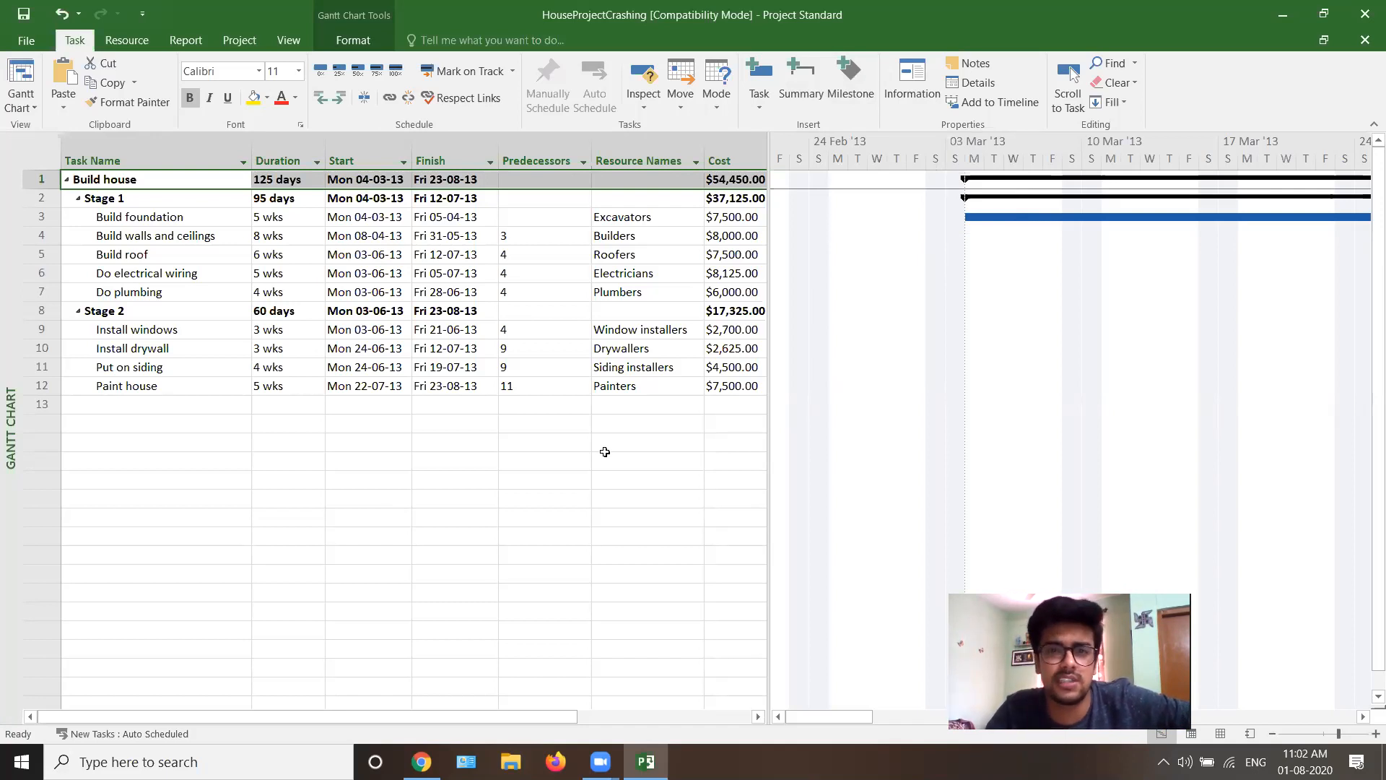
# Insert a milestone in the blank row below Paint house and check its marker against the whole schedule on the Gantt timescale
pyautogui.click(157, 404)
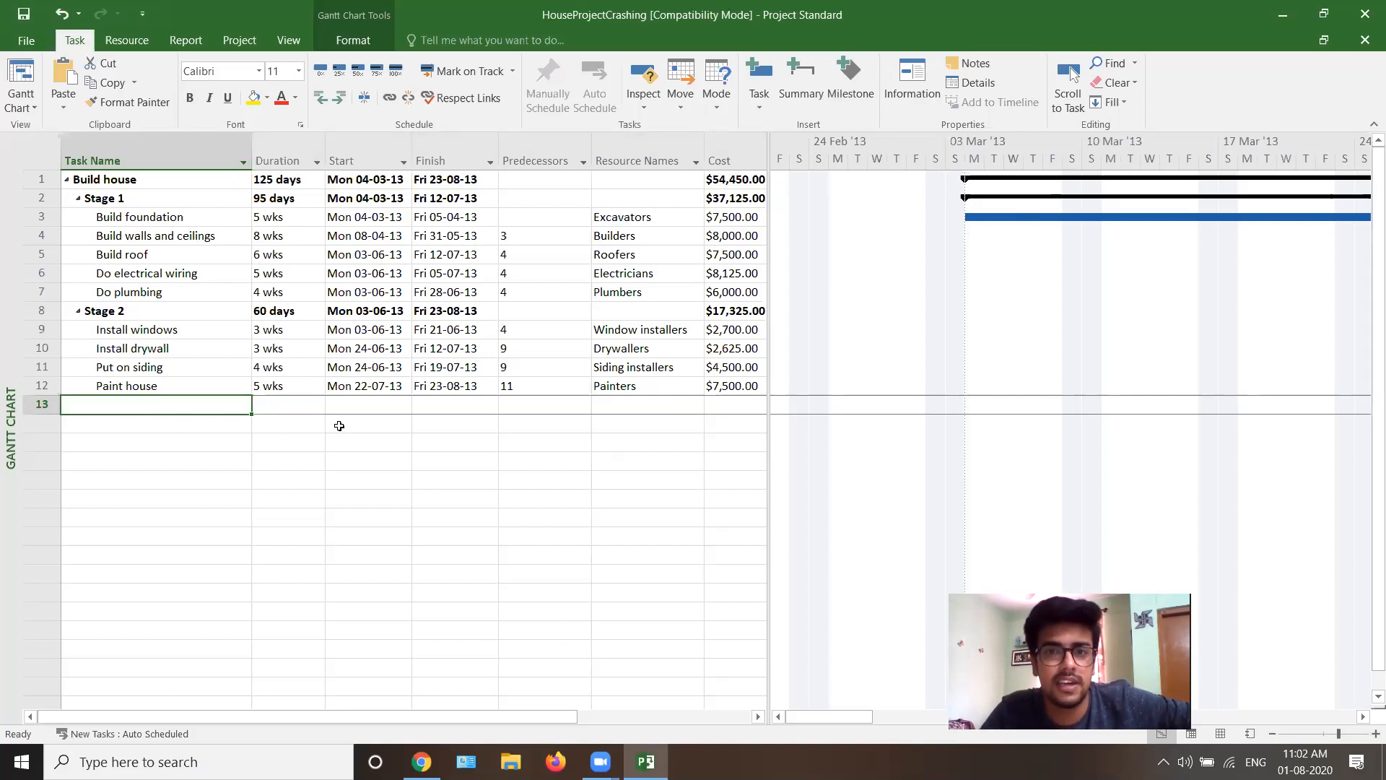
pyautogui.click(836, 92)
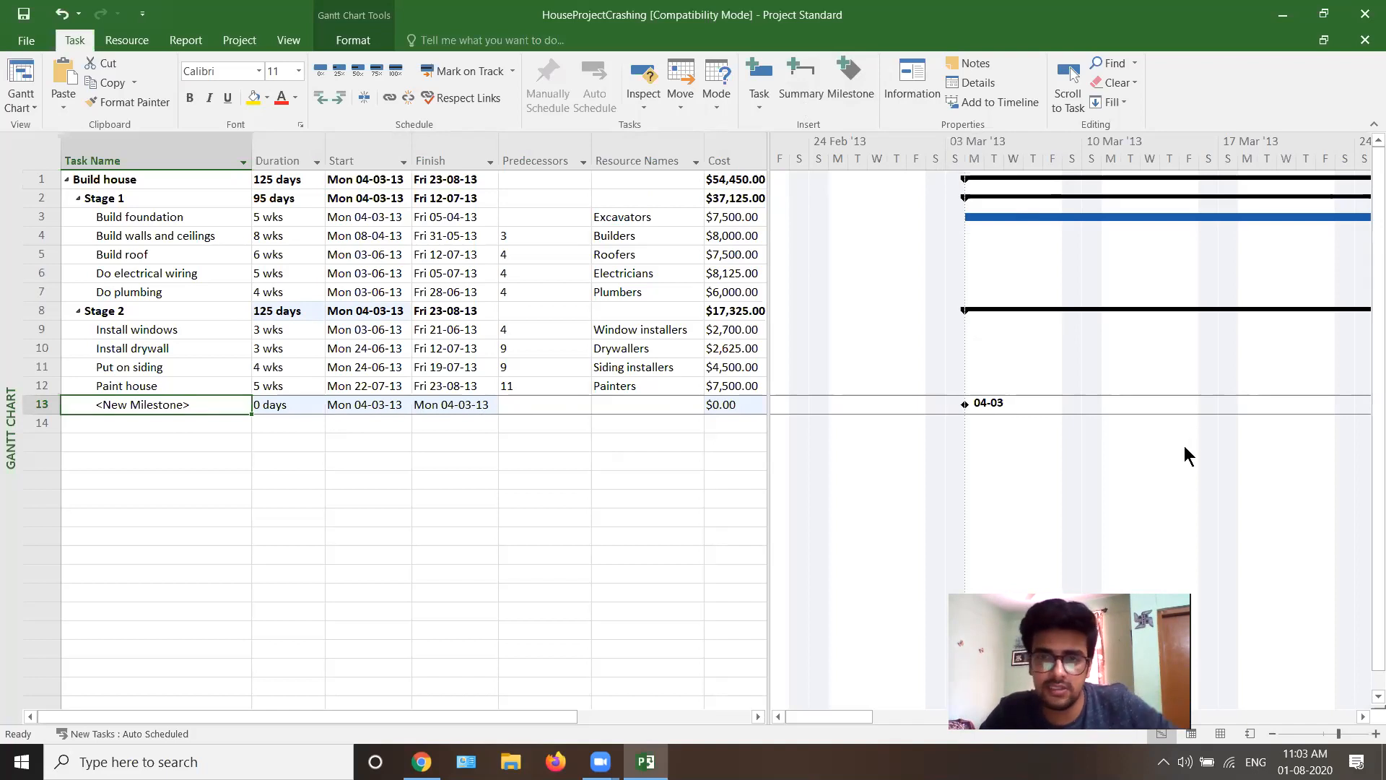
pyautogui.scroll(-1, 899, 610)
pyautogui.scroll(-3, 899, 609)
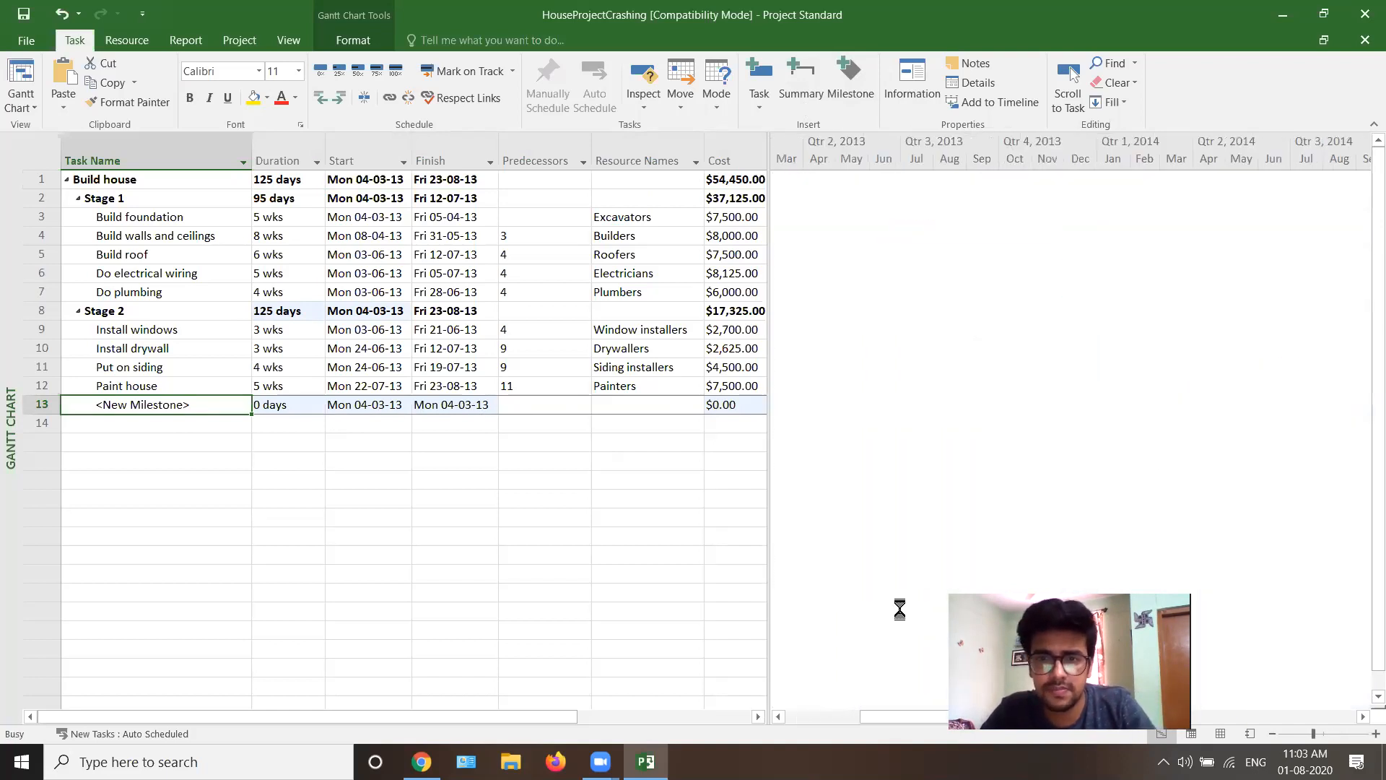
pyautogui.moveTo(884, 715); pyautogui.dragTo(837, 714)
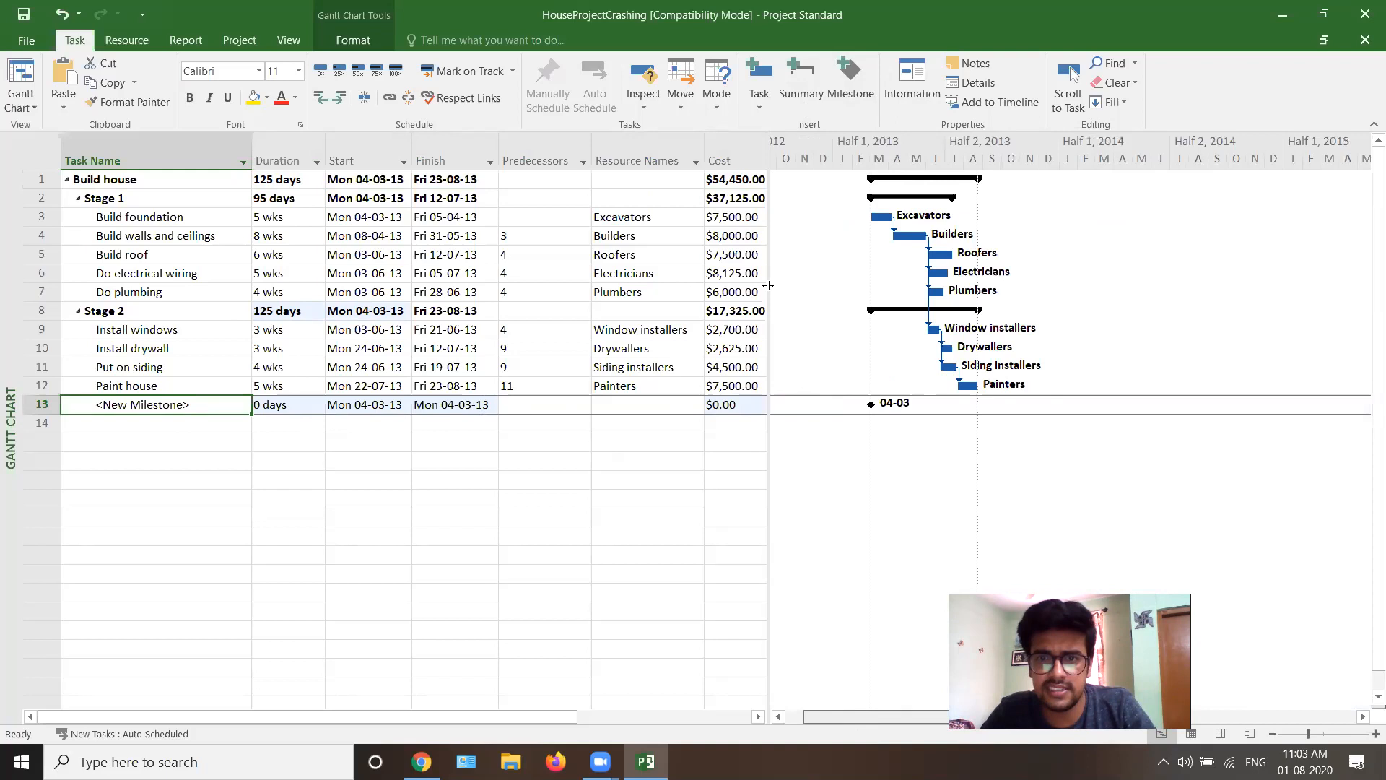
pyautogui.click(900, 182)
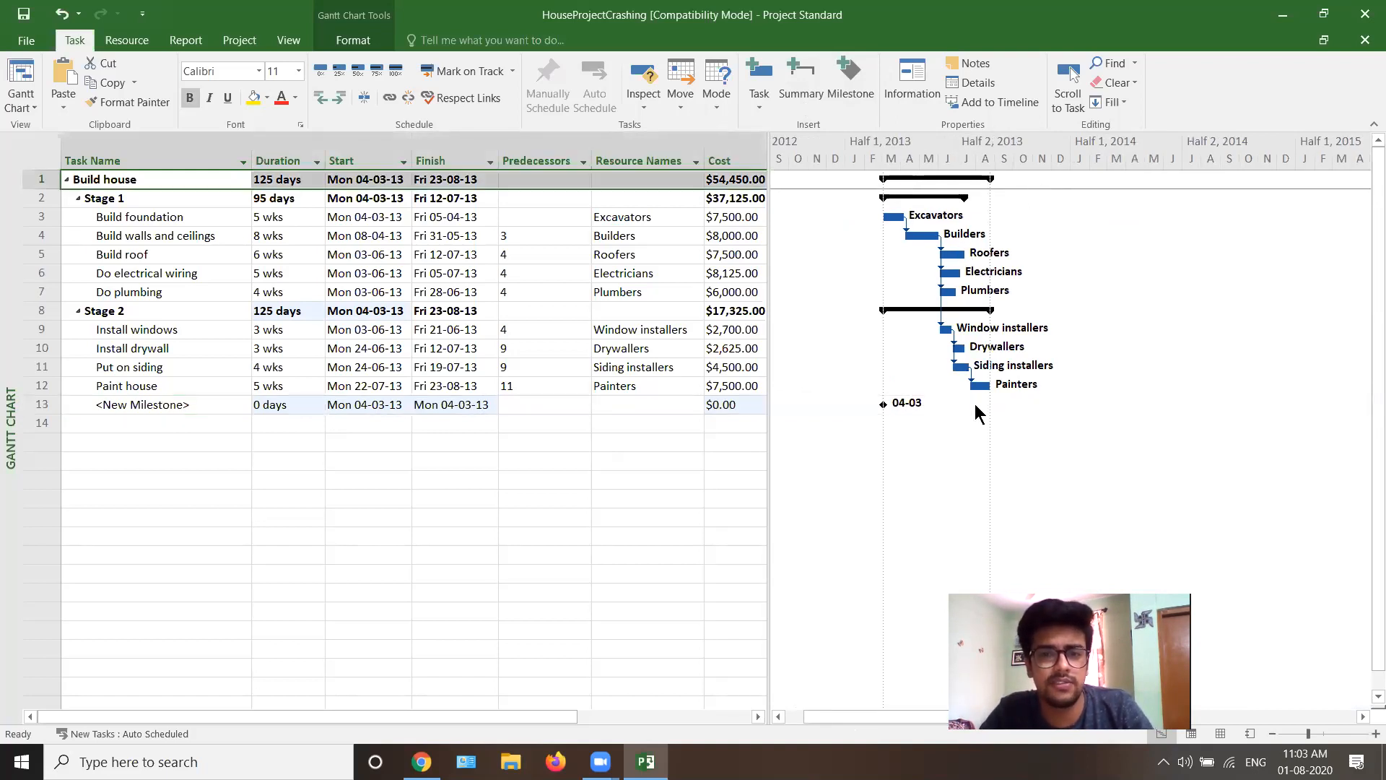
pyautogui.click(432, 443)
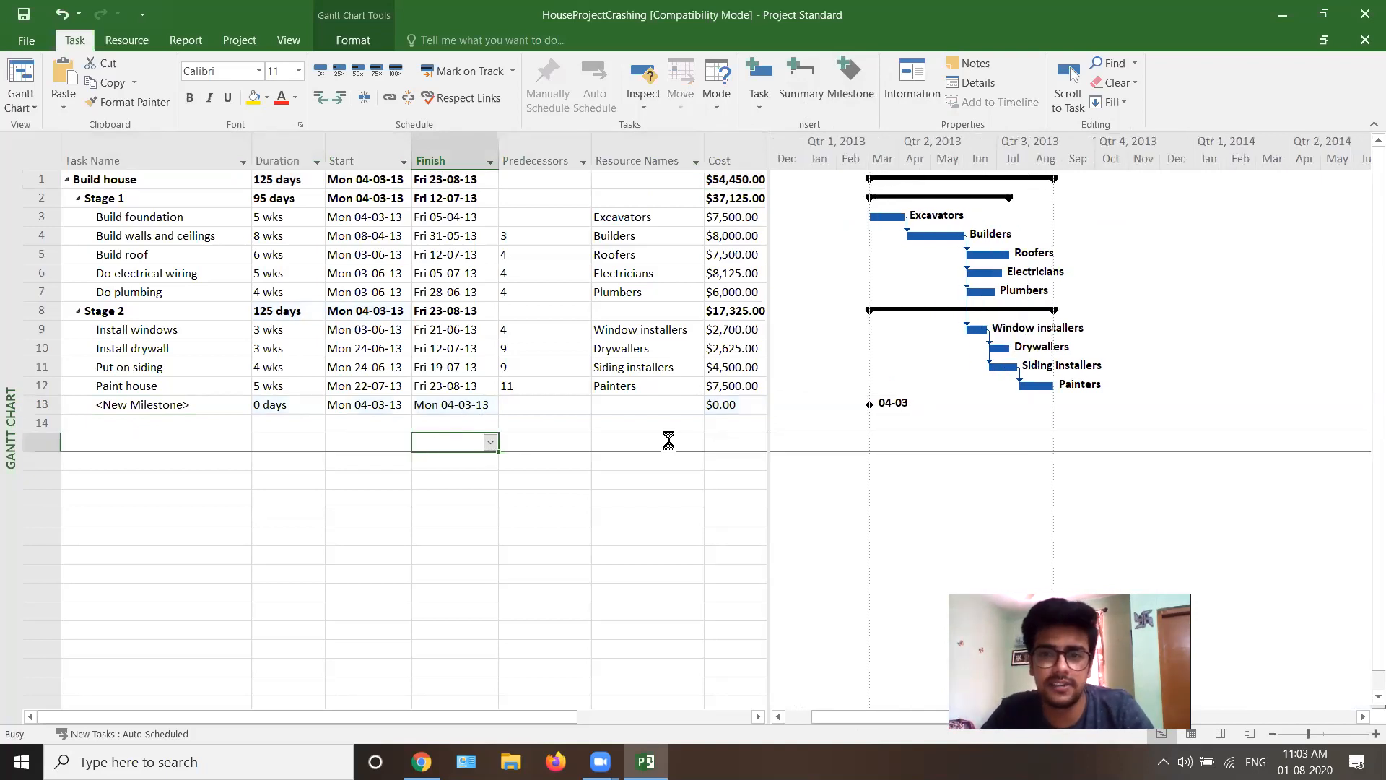
pyautogui.click(869, 401)
pyautogui.scroll(2, 863, 404)
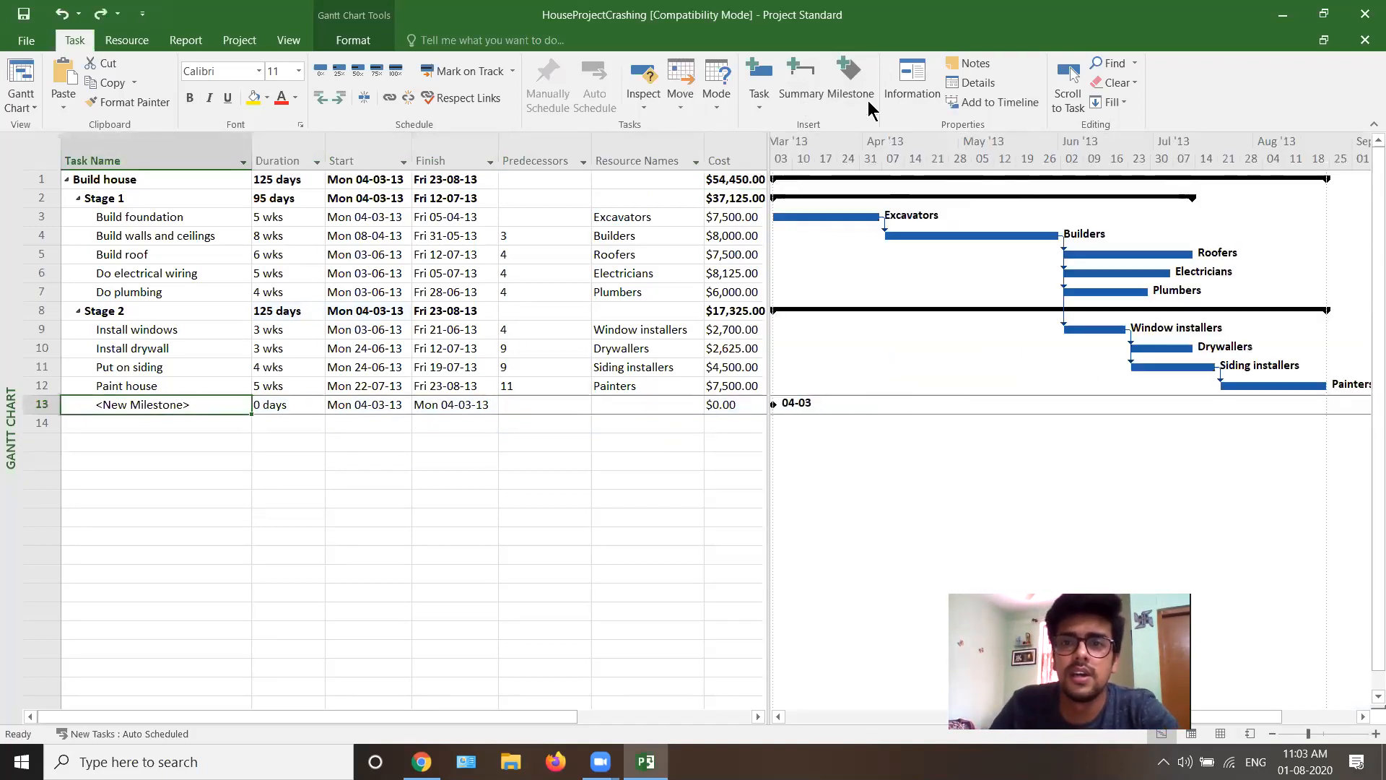
# Review the task information of the new milestone and of Paint house, including the latter's predecessors, resources, advanced settings and notes
pyautogui.click(903, 100)
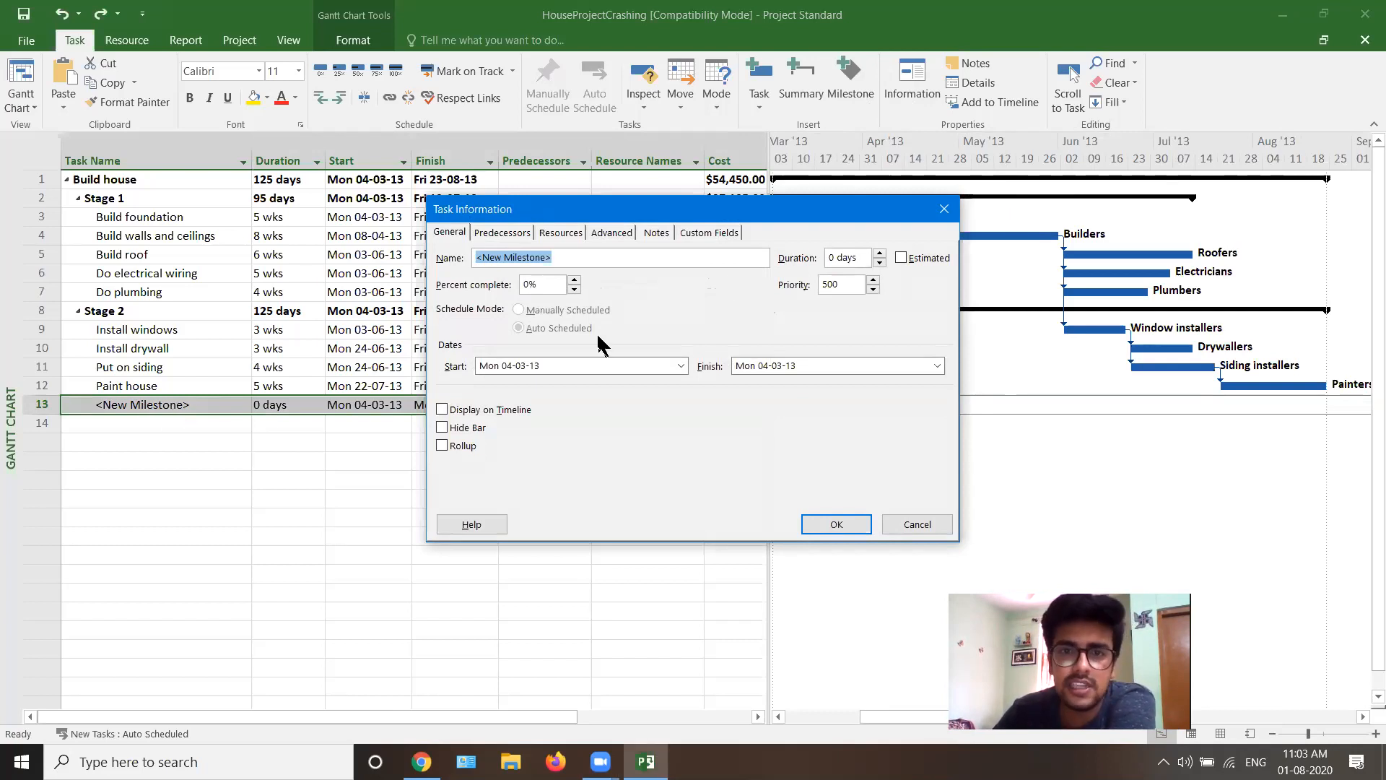
pyautogui.click(944, 209)
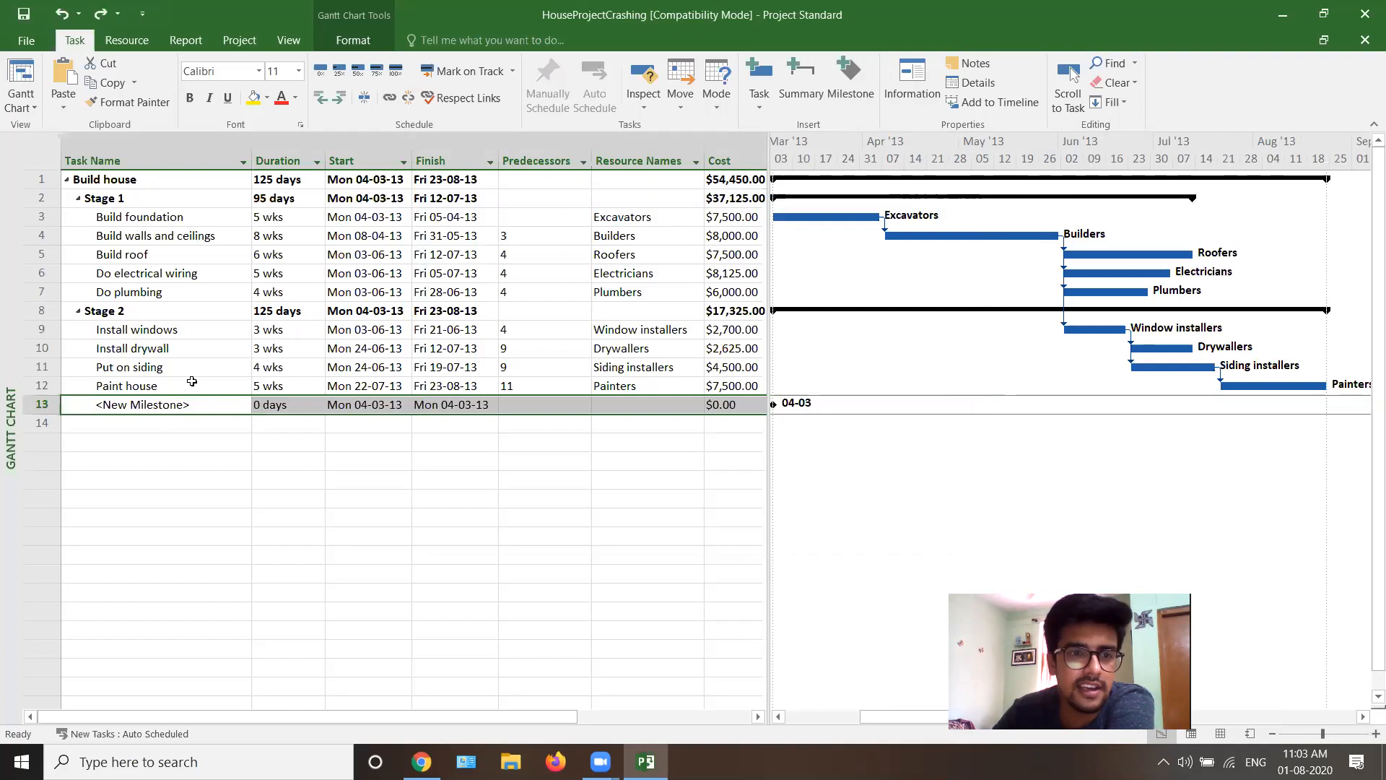
pyautogui.click(191, 387)
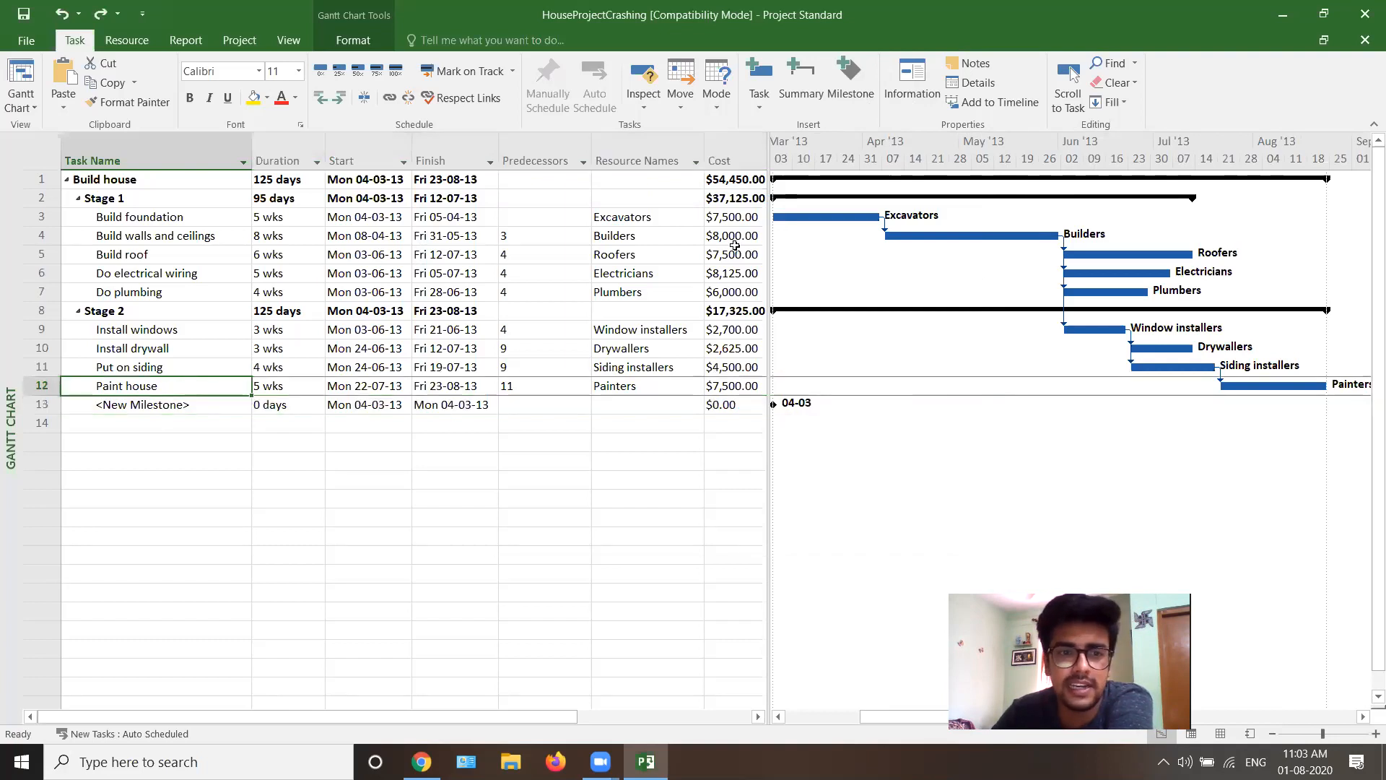
pyautogui.click(913, 96)
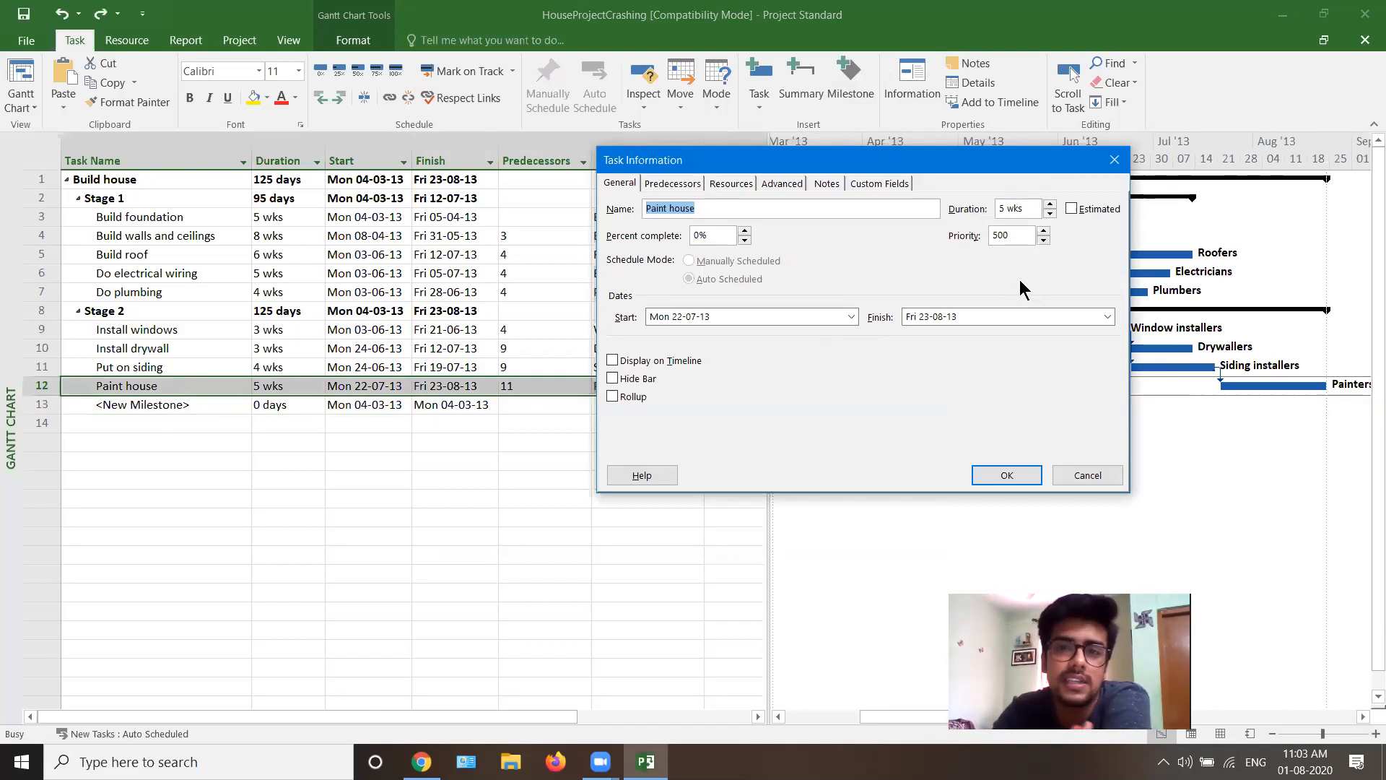
pyautogui.click(679, 188)
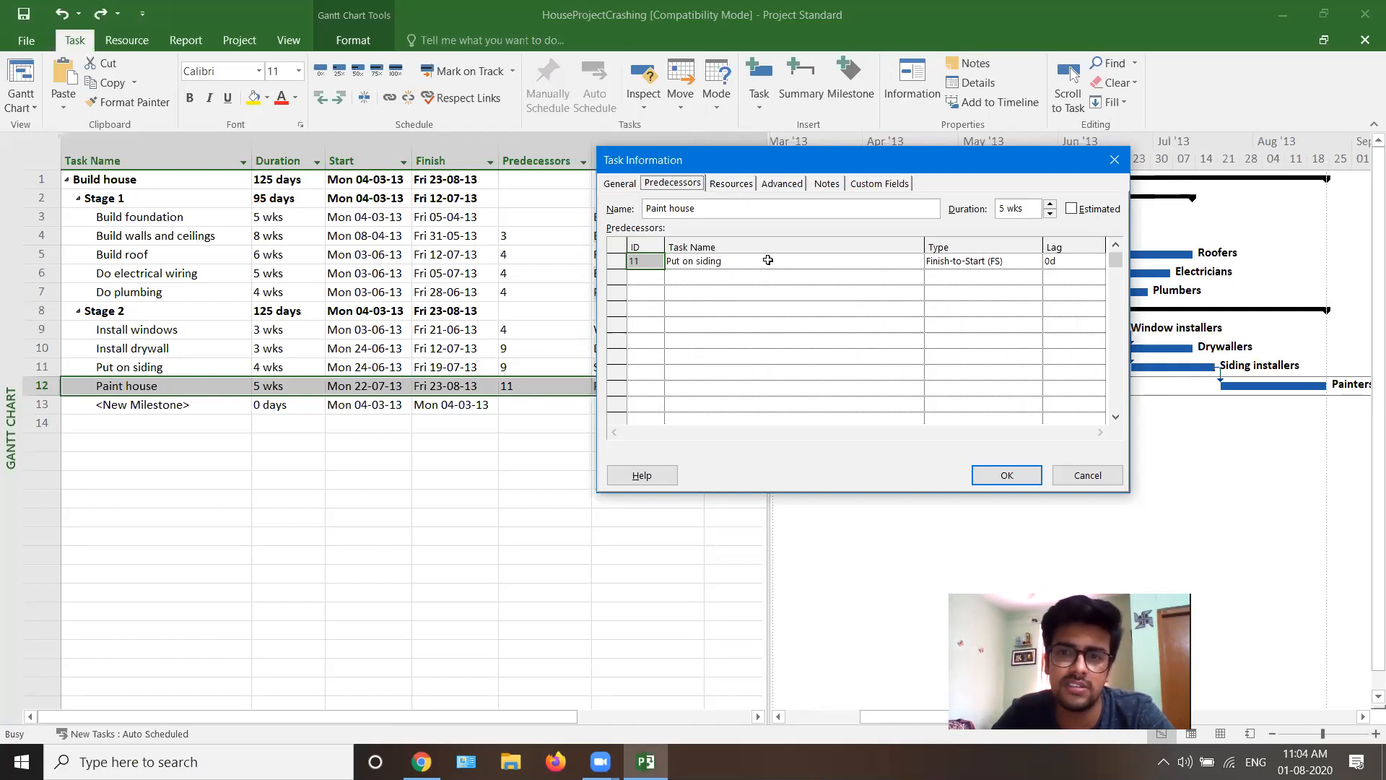
pyautogui.click(735, 186)
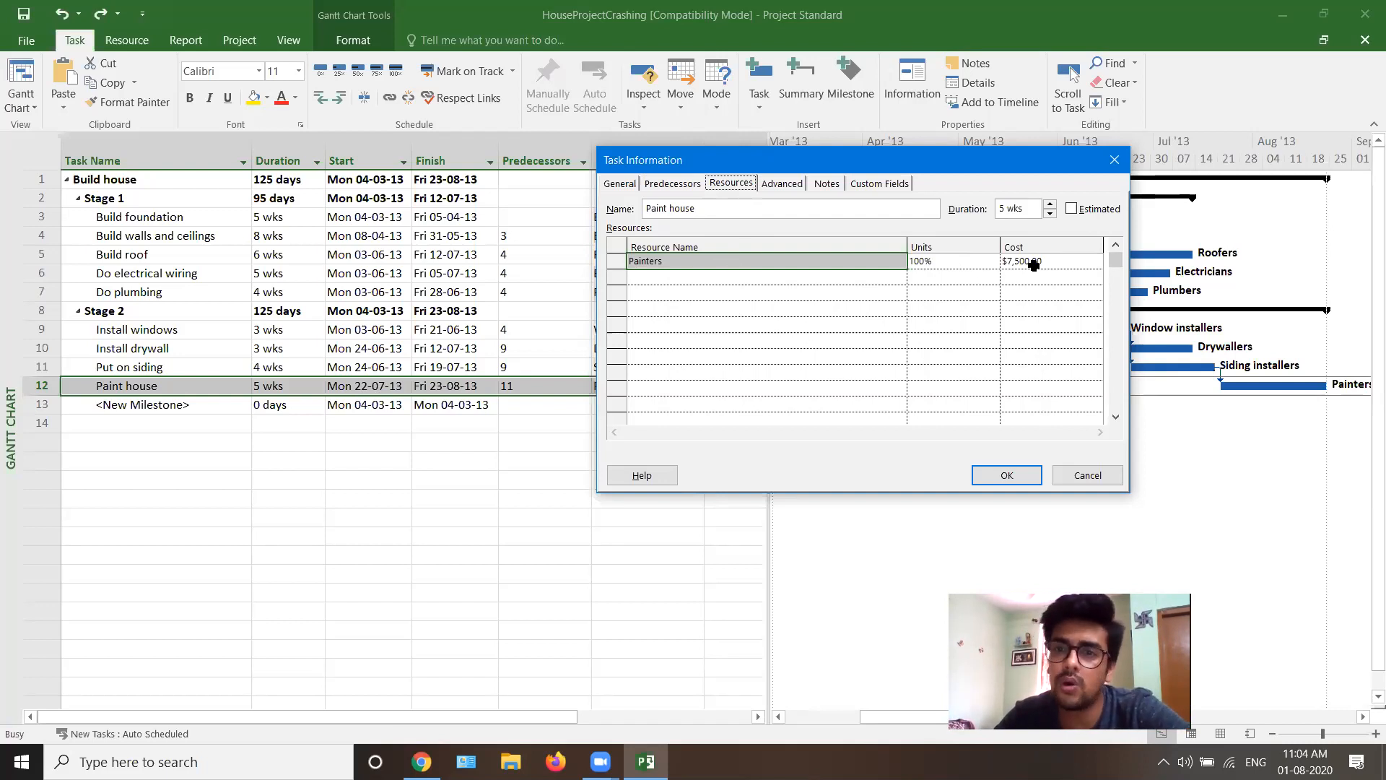
pyautogui.click(787, 185)
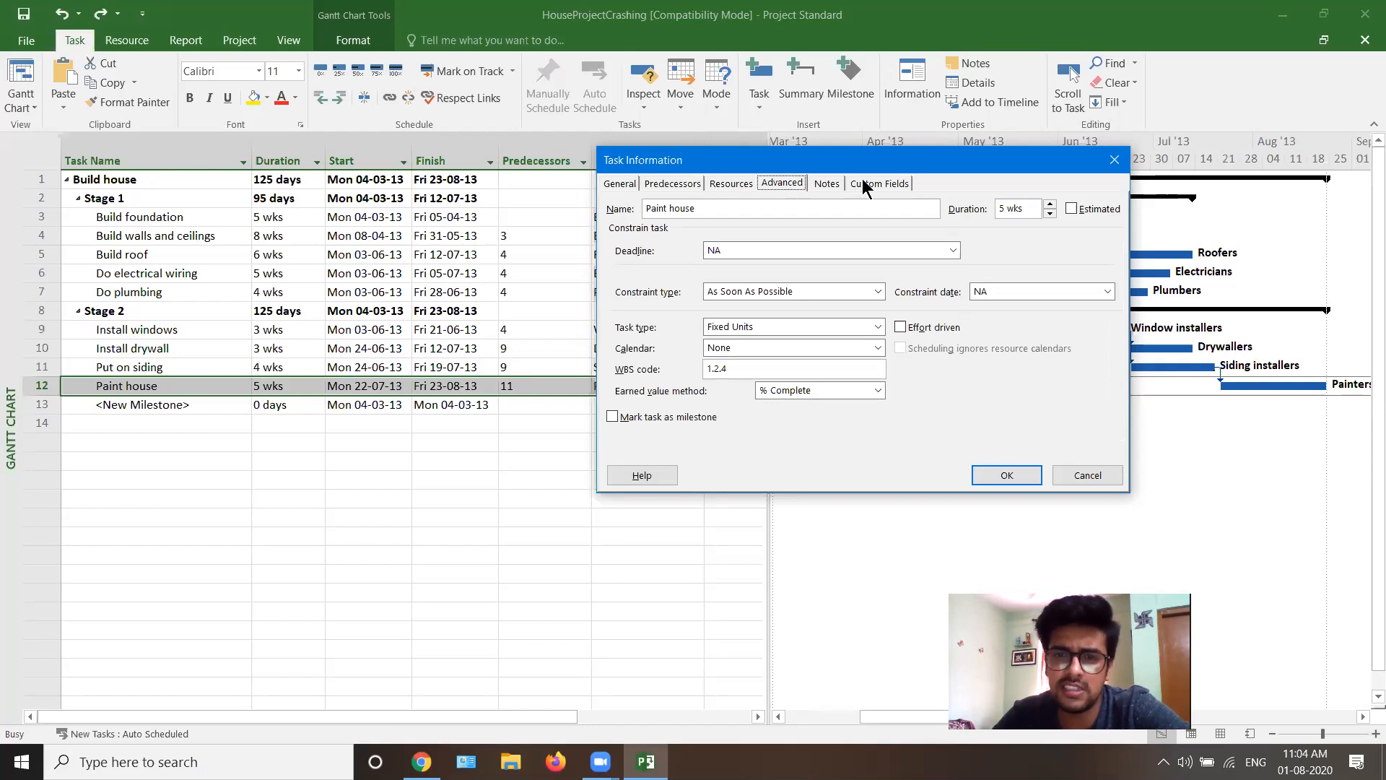
pyautogui.click(836, 181)
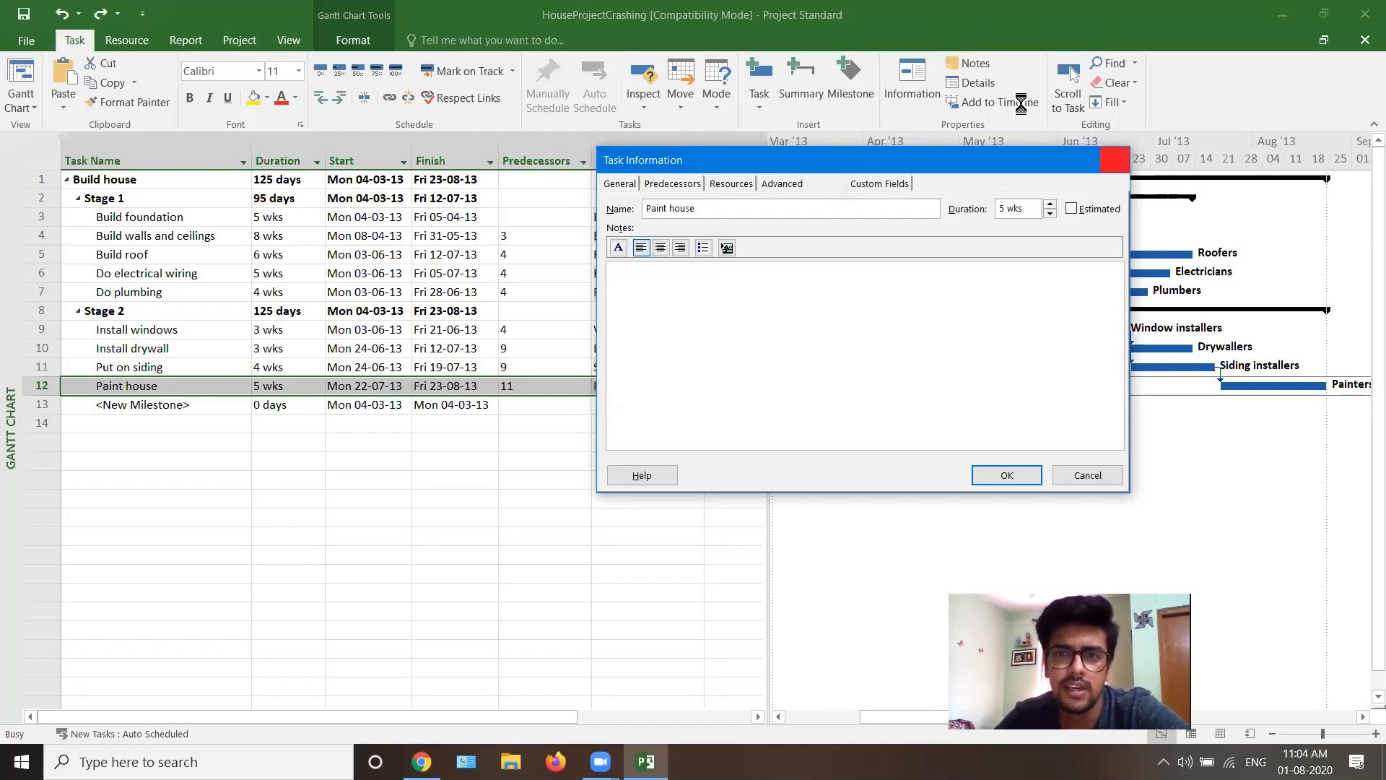
pyautogui.click(1115, 159)
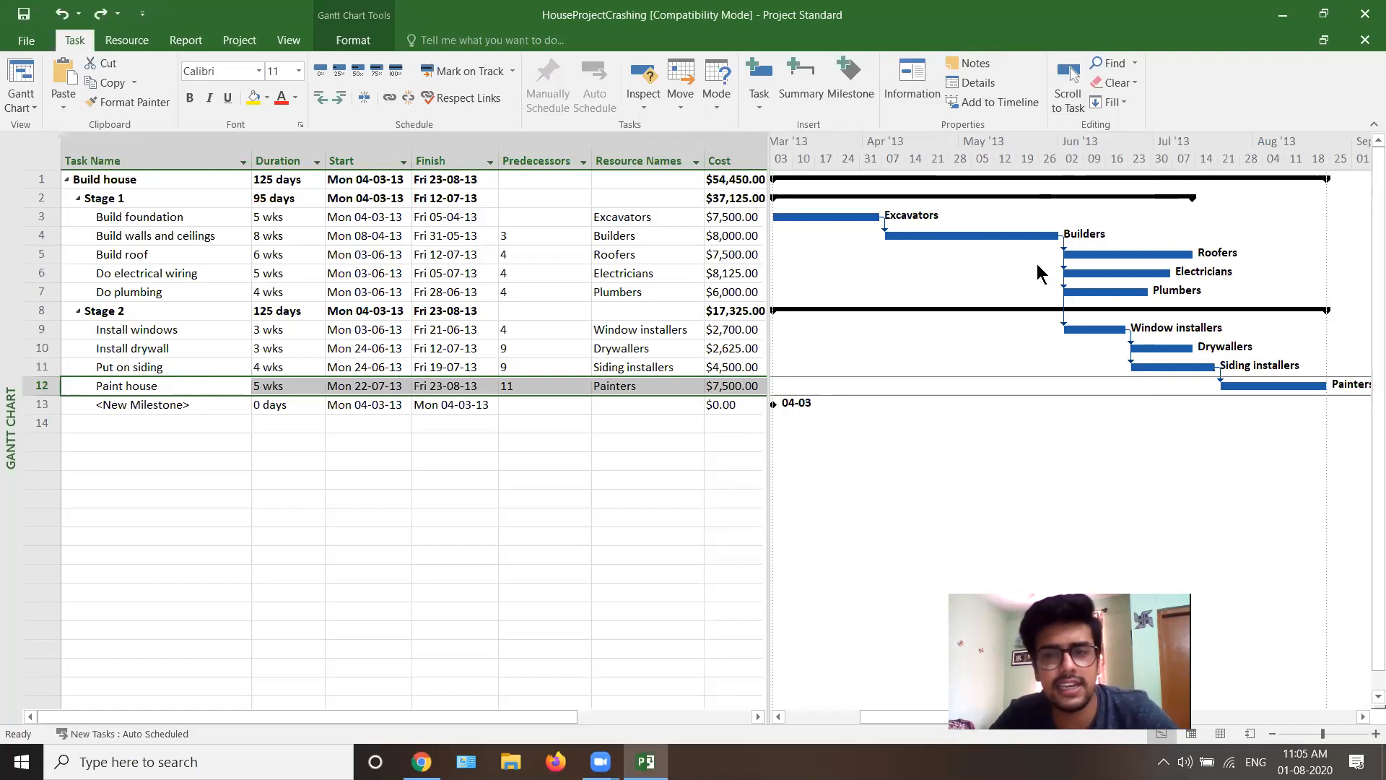
# Examine the Gantt chart at timescales from hours to half-years and move along it to late 2012, before the project bars
pyautogui.keyDown('ctrl'); pyautogui.scroll(5, 1037, 263); pyautogui.keyUp('ctrl')
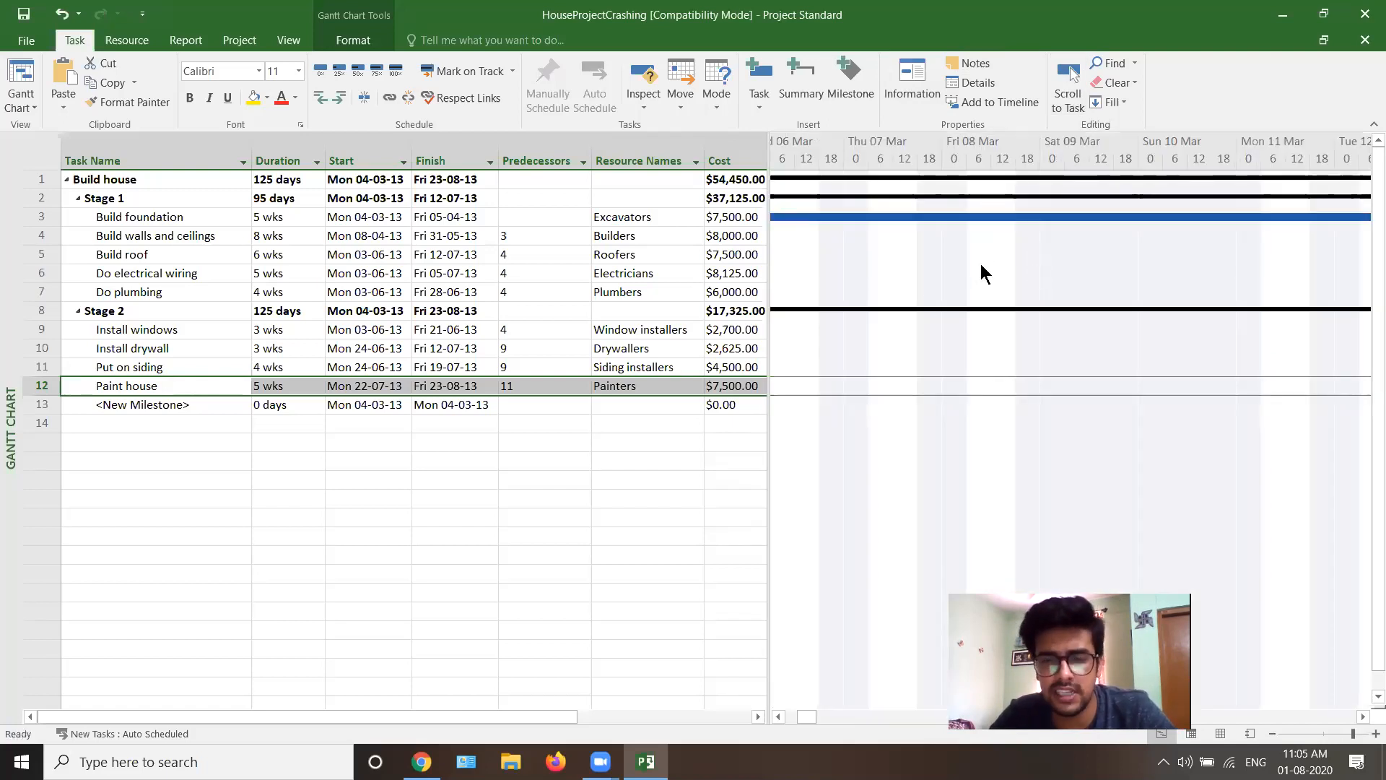
pyautogui.keyDown('ctrl'); pyautogui.scroll(-2, 1036, 250); pyautogui.keyUp('ctrl')
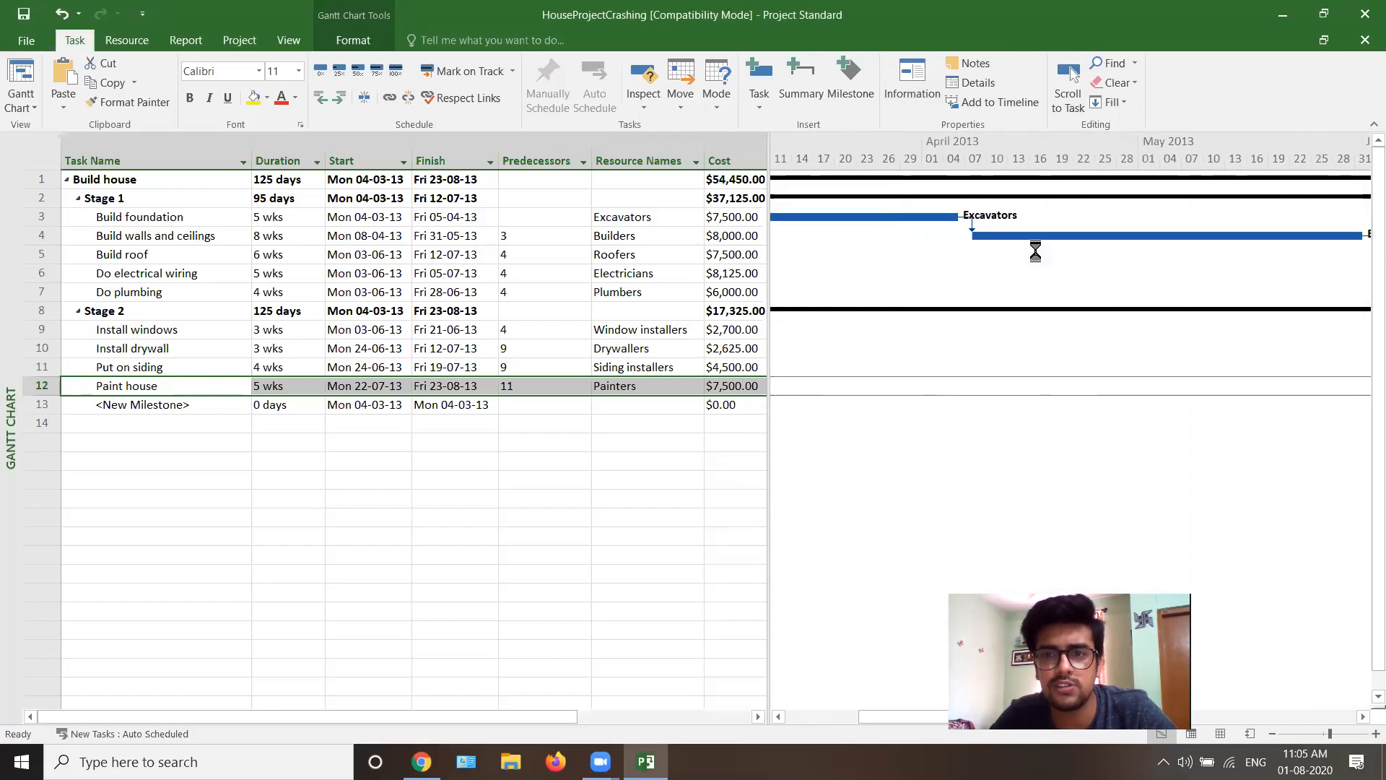
pyautogui.keyDown('ctrl'); pyautogui.scroll(-3, 1036, 250); pyautogui.keyUp('ctrl')
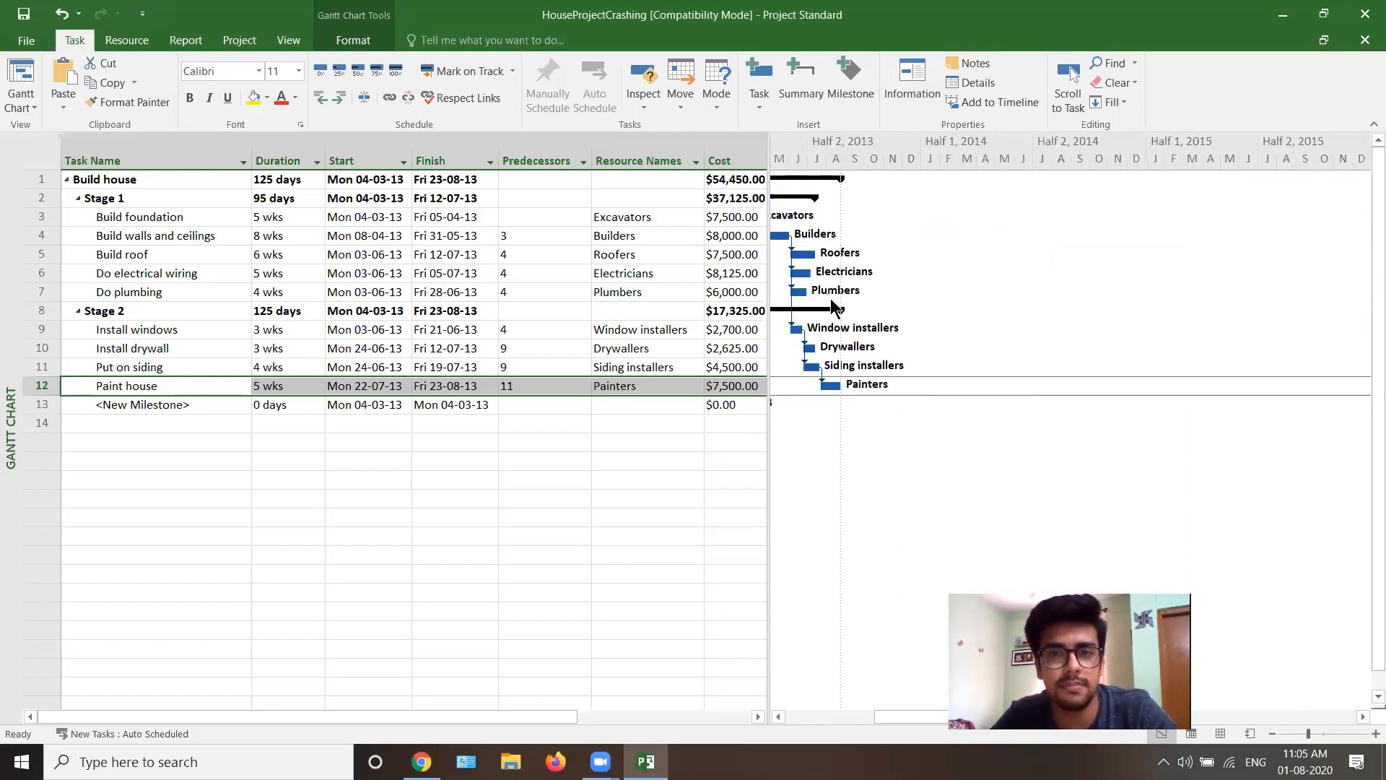
pyautogui.keyDown('ctrl'); pyautogui.scroll(3, 832, 304); pyautogui.keyUp('ctrl')
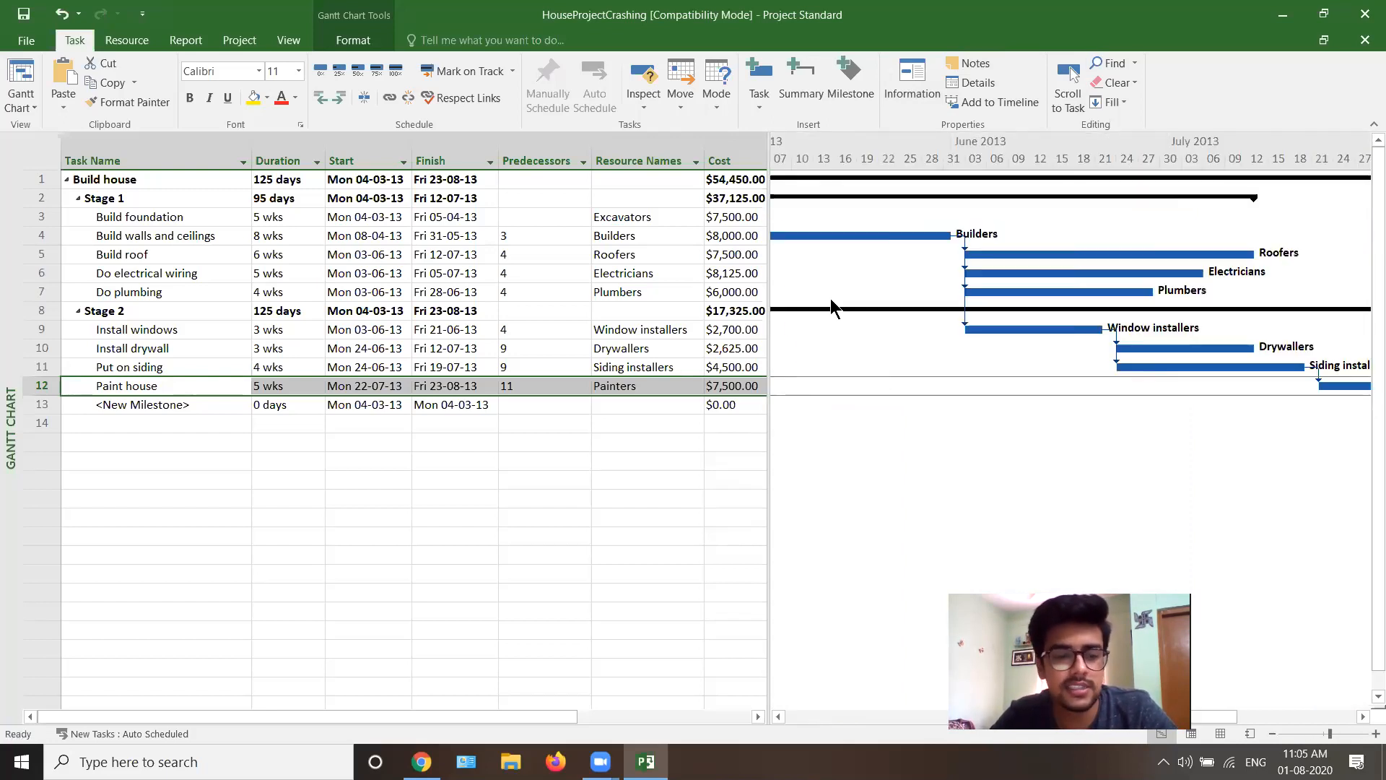
pyautogui.keyDown('ctrl'); pyautogui.scroll(2, 831, 304); pyautogui.keyUp('ctrl')
pyautogui.scroll(-3, 830, 297)
pyautogui.scroll(2, 830, 298)
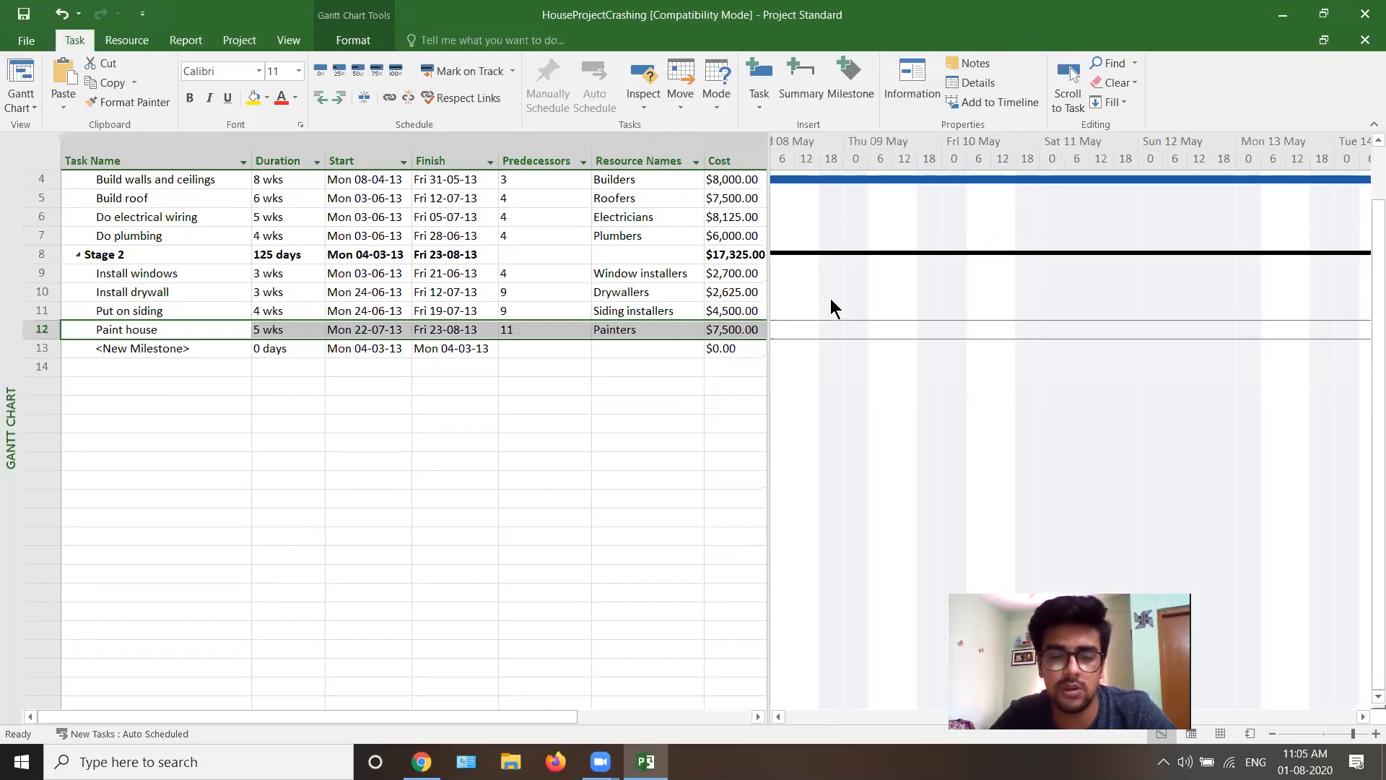
pyautogui.scroll(-2, 830, 297)
pyautogui.scroll(3, 831, 297)
pyautogui.scroll(-5, 830, 297)
pyautogui.scroll(5, 831, 298)
pyautogui.scroll(1, 831, 303)
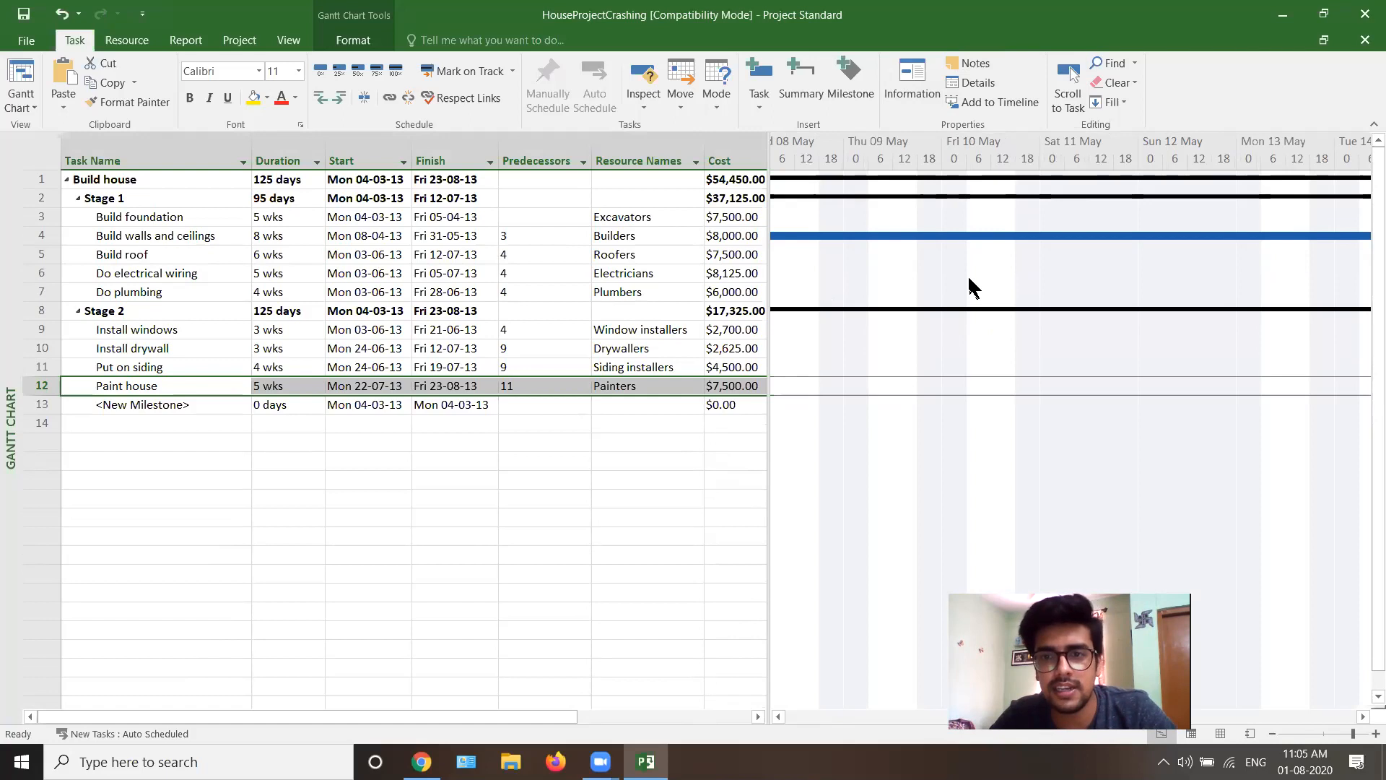
pyautogui.keyDown('ctrl'); pyautogui.scroll(-2, 969, 277); pyautogui.keyUp('ctrl')
pyautogui.keyDown('ctrl'); pyautogui.scroll(-2, 969, 277); pyautogui.keyUp('ctrl')
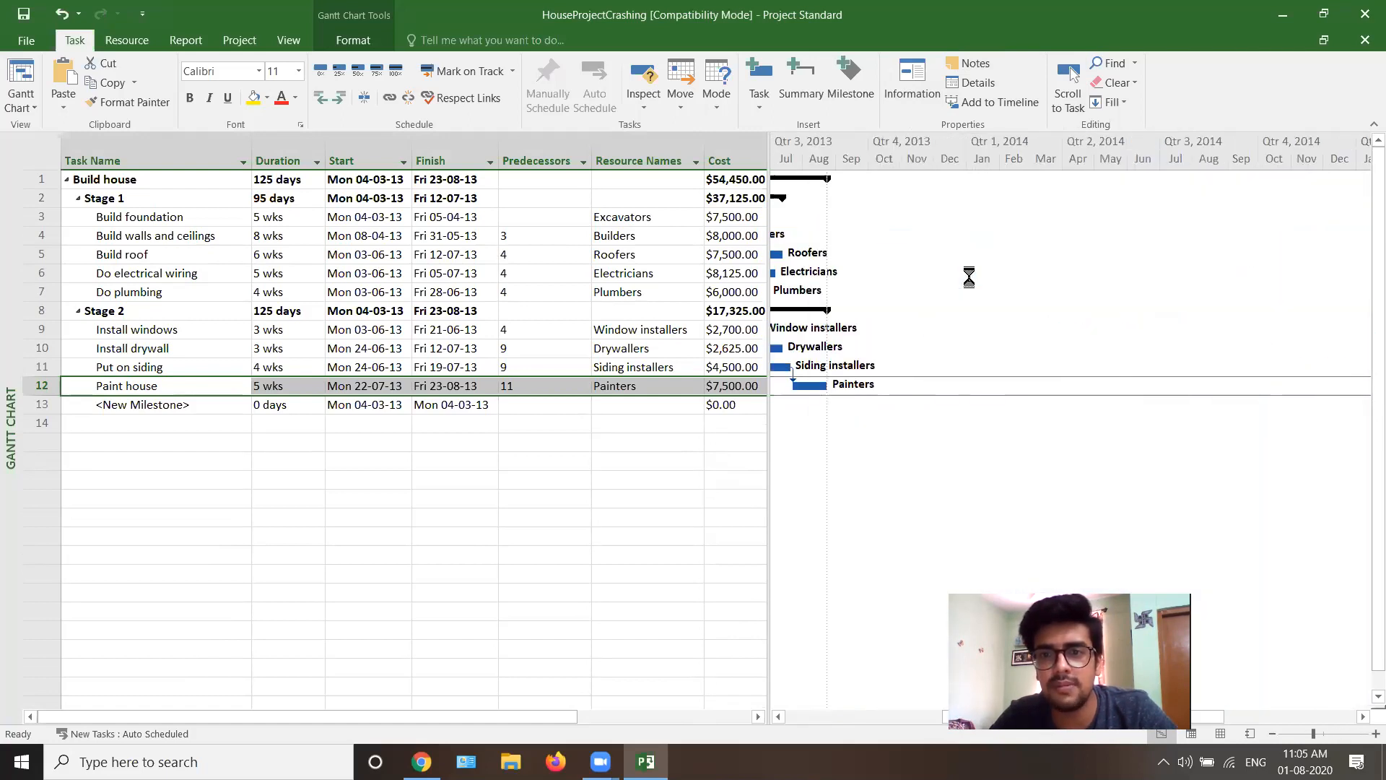
pyautogui.keyDown('ctrl'); pyautogui.scroll(1, 895, 298); pyautogui.keyUp('ctrl')
pyautogui.keyDown('ctrl'); pyautogui.scroll(1, 896, 297); pyautogui.keyUp('ctrl')
pyautogui.middleClick(895, 298)
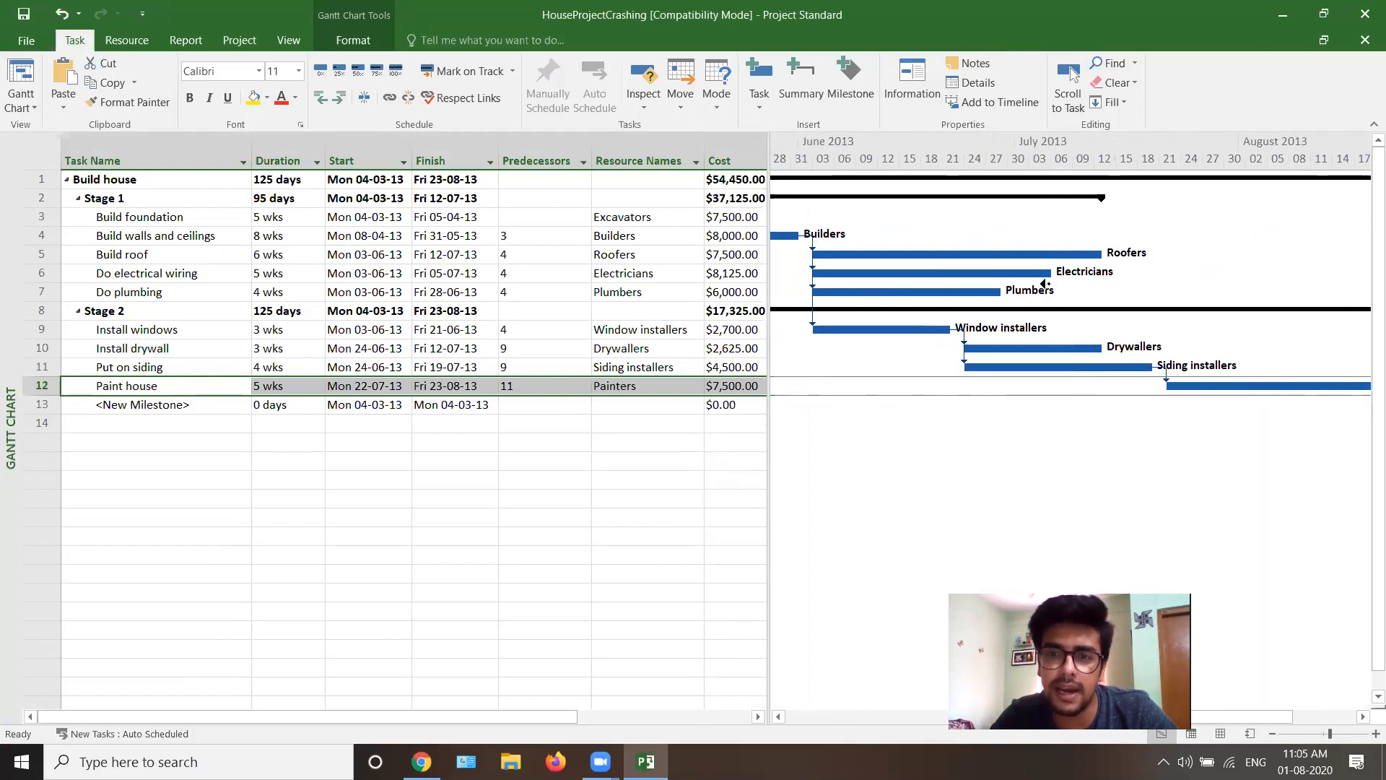
pyautogui.middleClick(1050, 283)
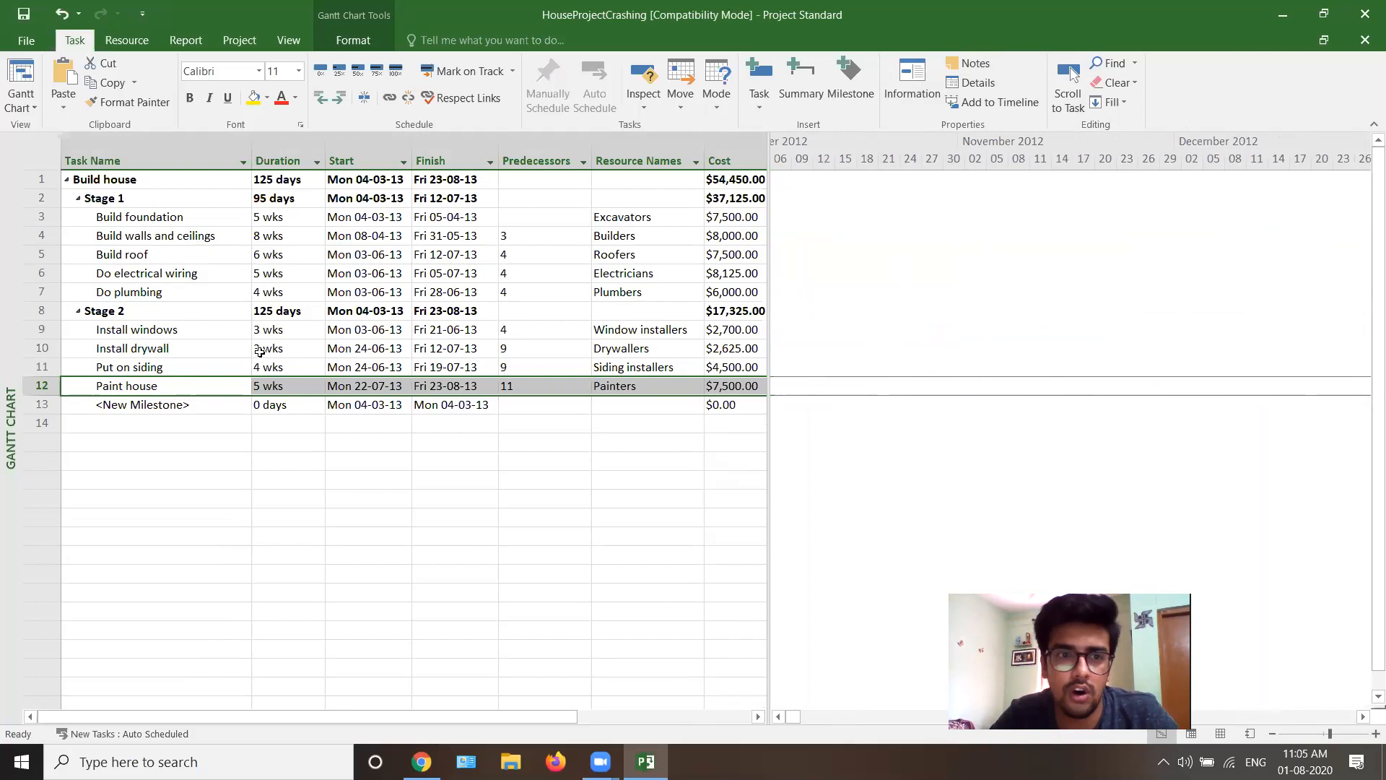
# Use Scroll to Task to find the Gantt bar of Install windows and repeat it for Paint house
pyautogui.click(178, 331)
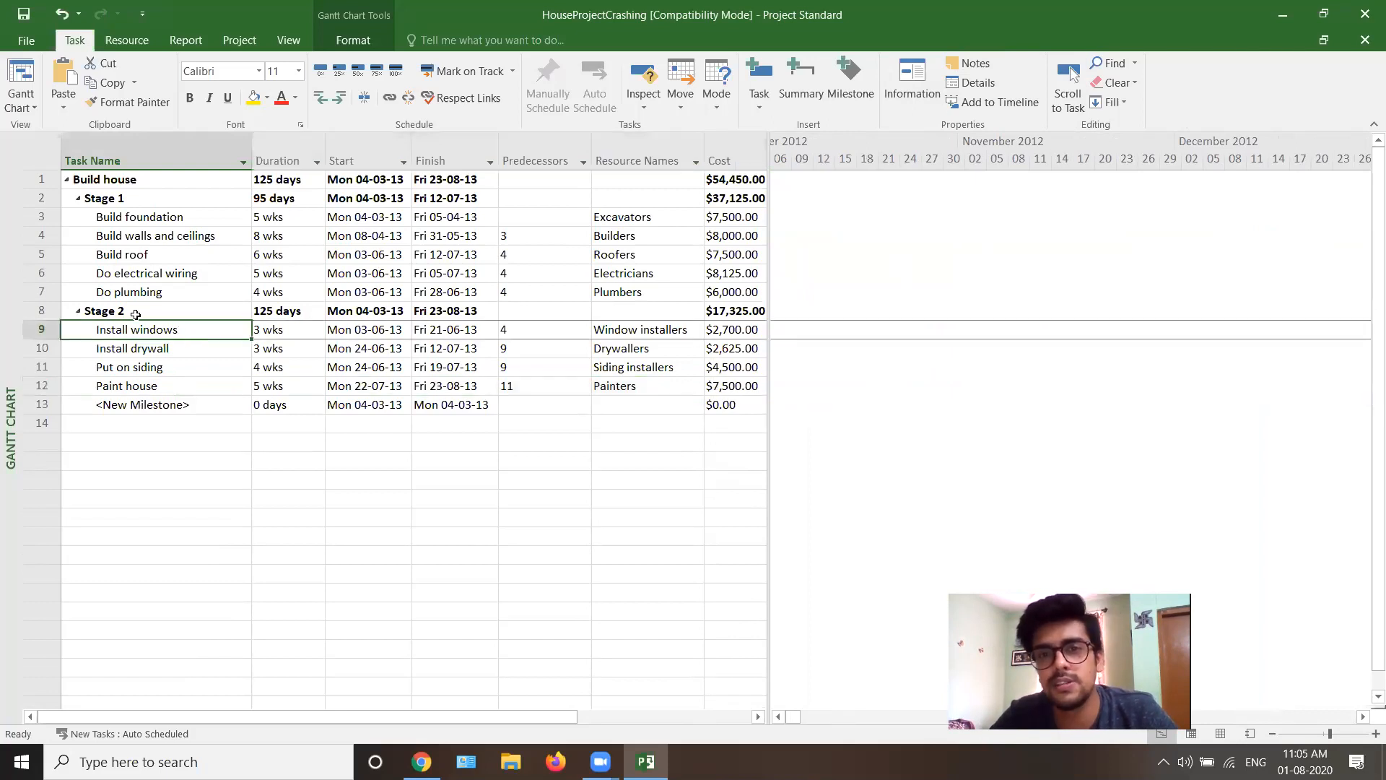
pyautogui.click(1065, 77)
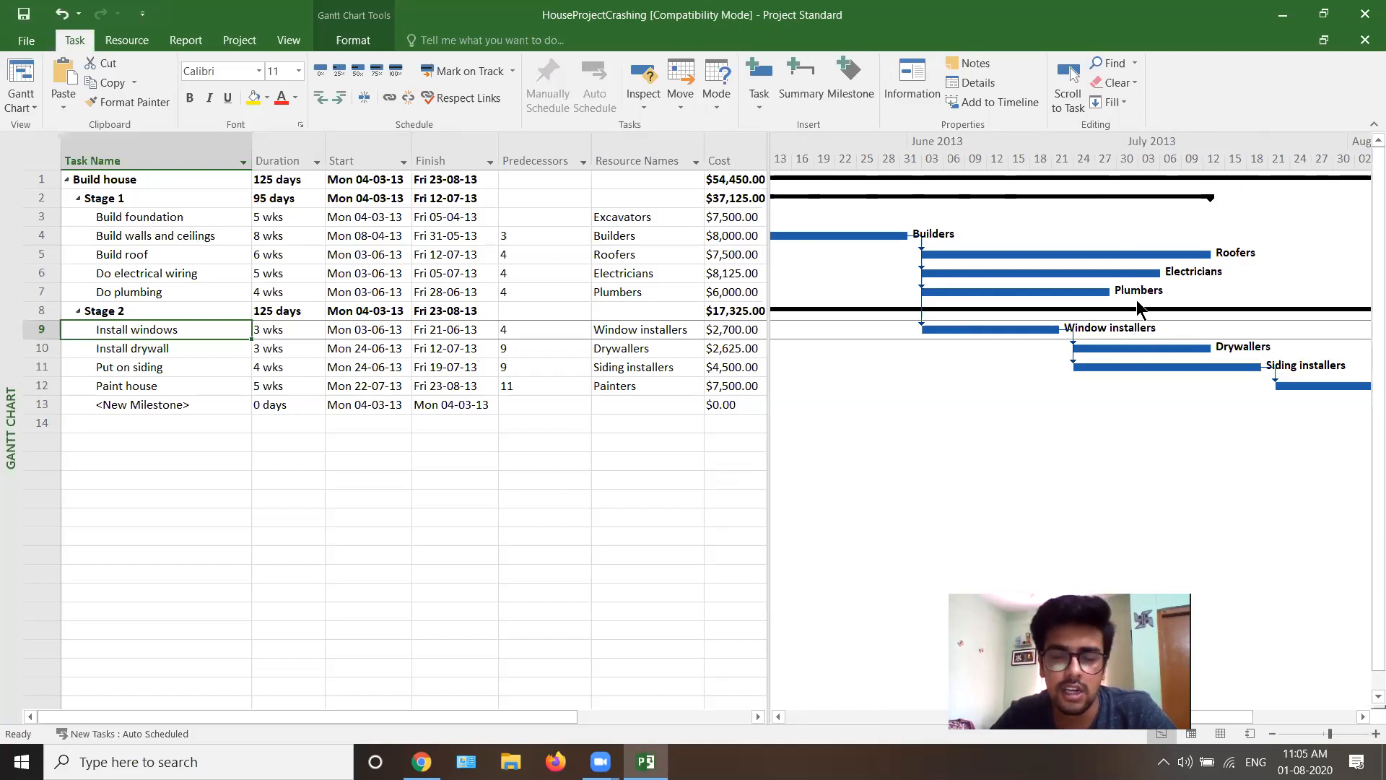
pyautogui.scroll(3, 1136, 301)
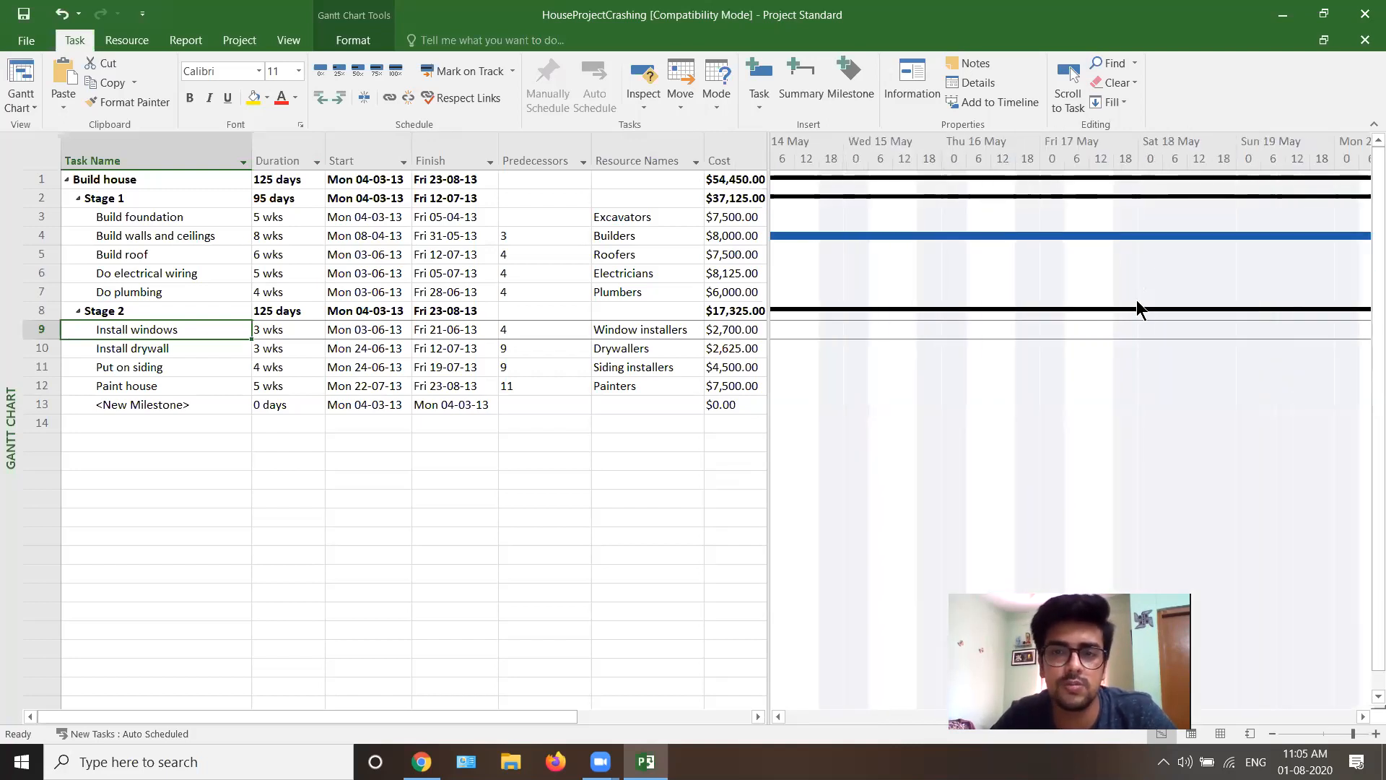
pyautogui.click(161, 369)
pyautogui.click(162, 398)
pyautogui.click(164, 388)
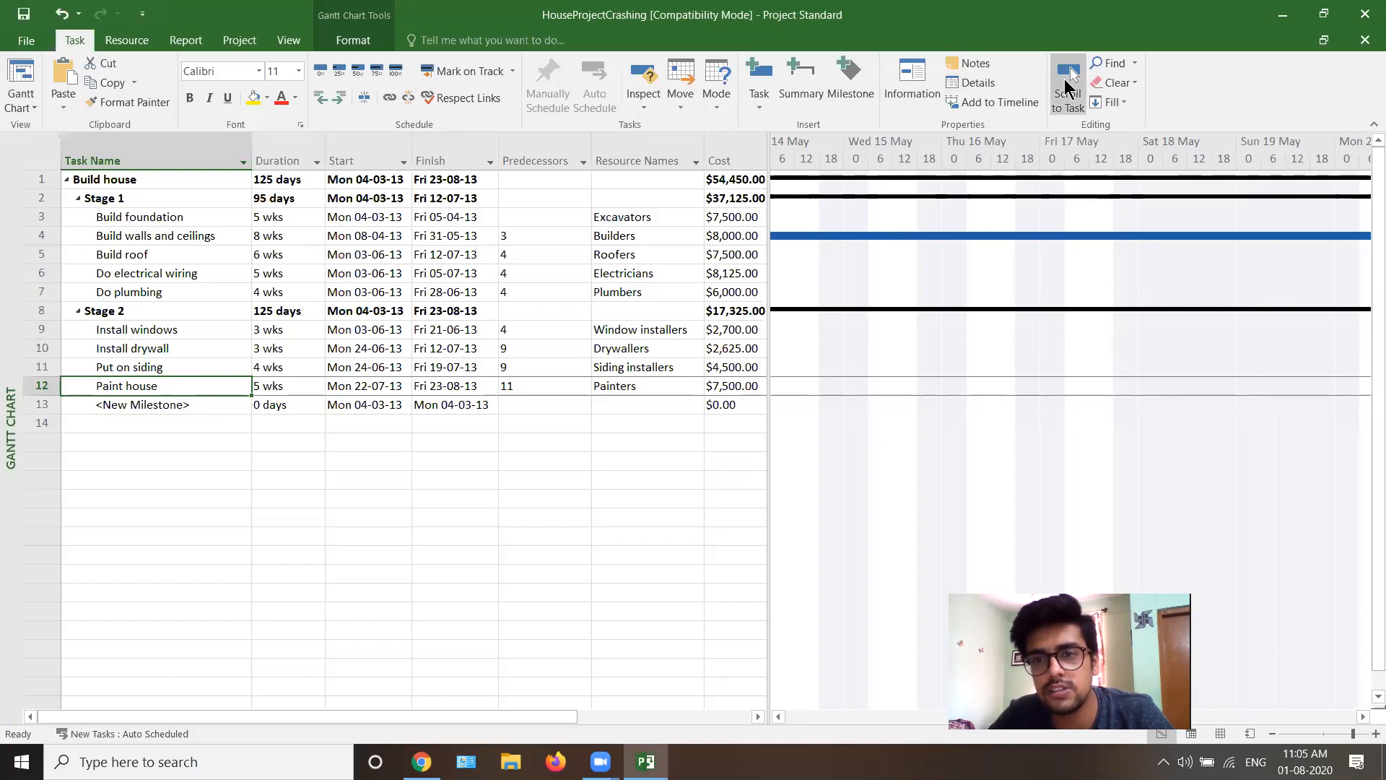
pyautogui.click(1068, 86)
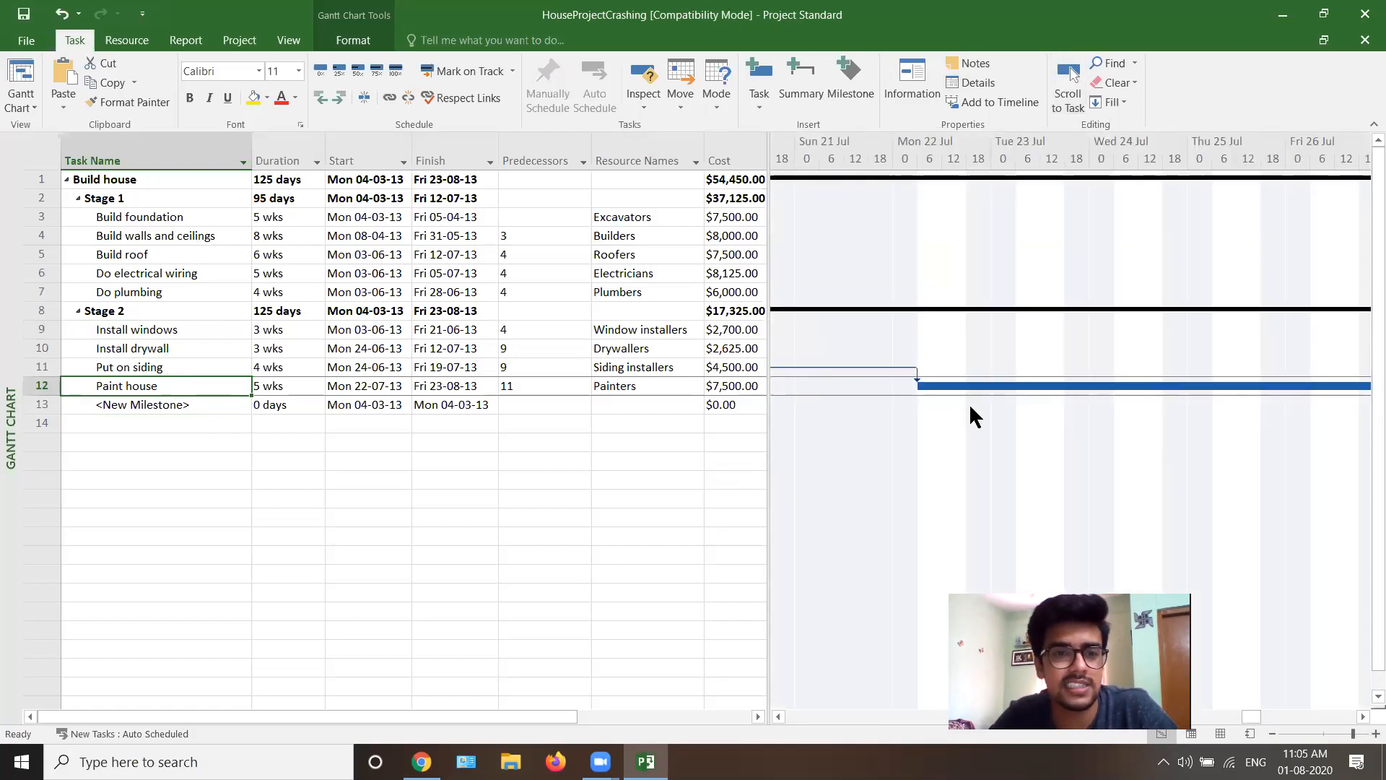
# Inspect the whole Paint house bar on a monthly timescale and select its resource name in the task table
pyautogui.scroll(-1, 930, 405)
pyautogui.scroll(-2, 930, 405)
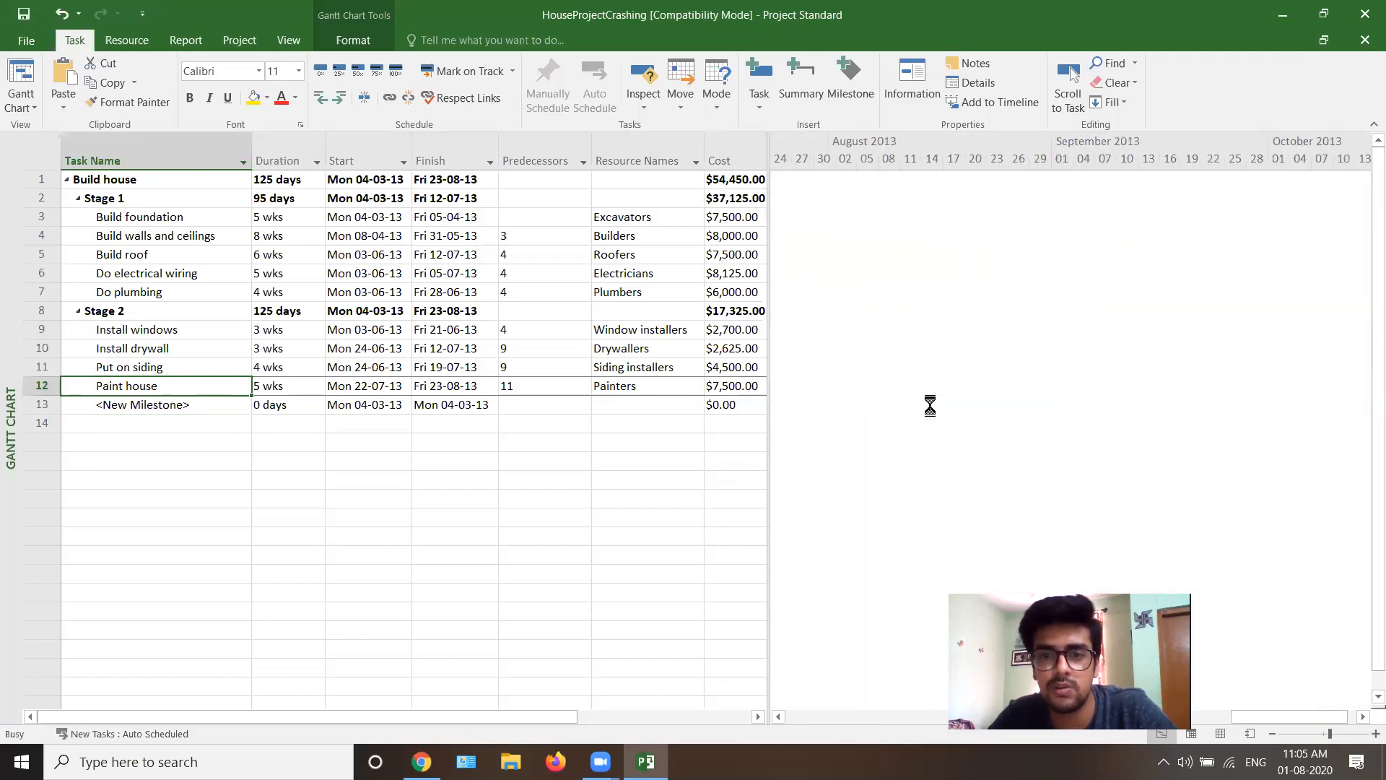
pyautogui.middleClick(870, 409)
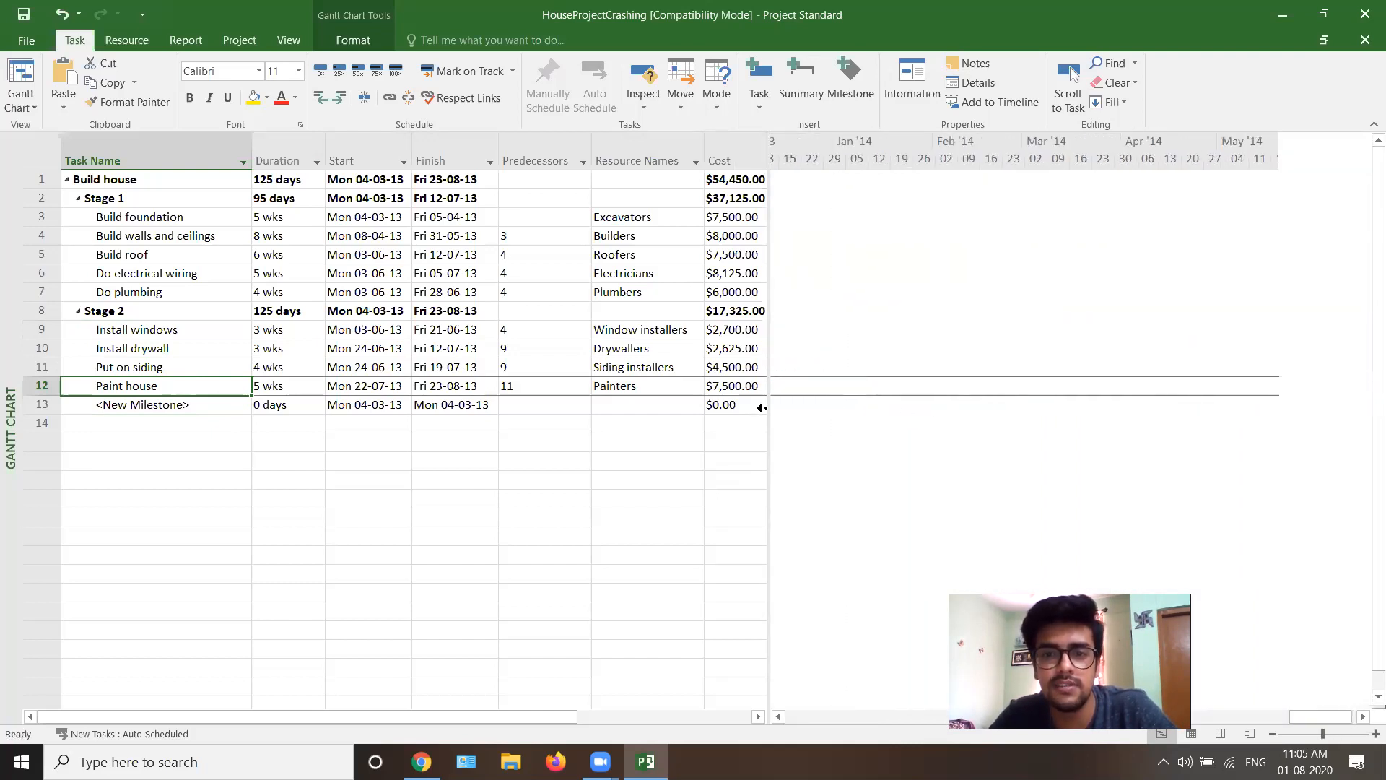
pyautogui.middleClick(911, 422)
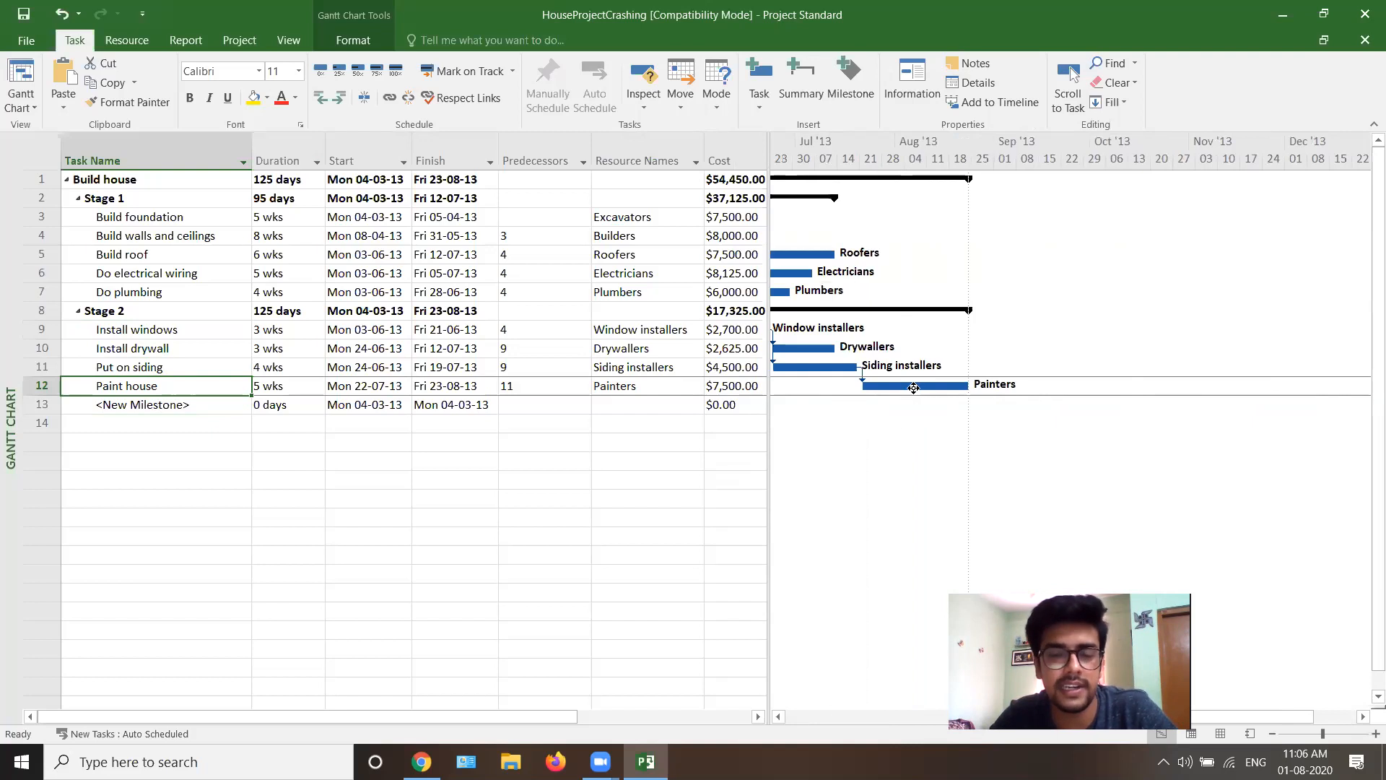
pyautogui.click(631, 389)
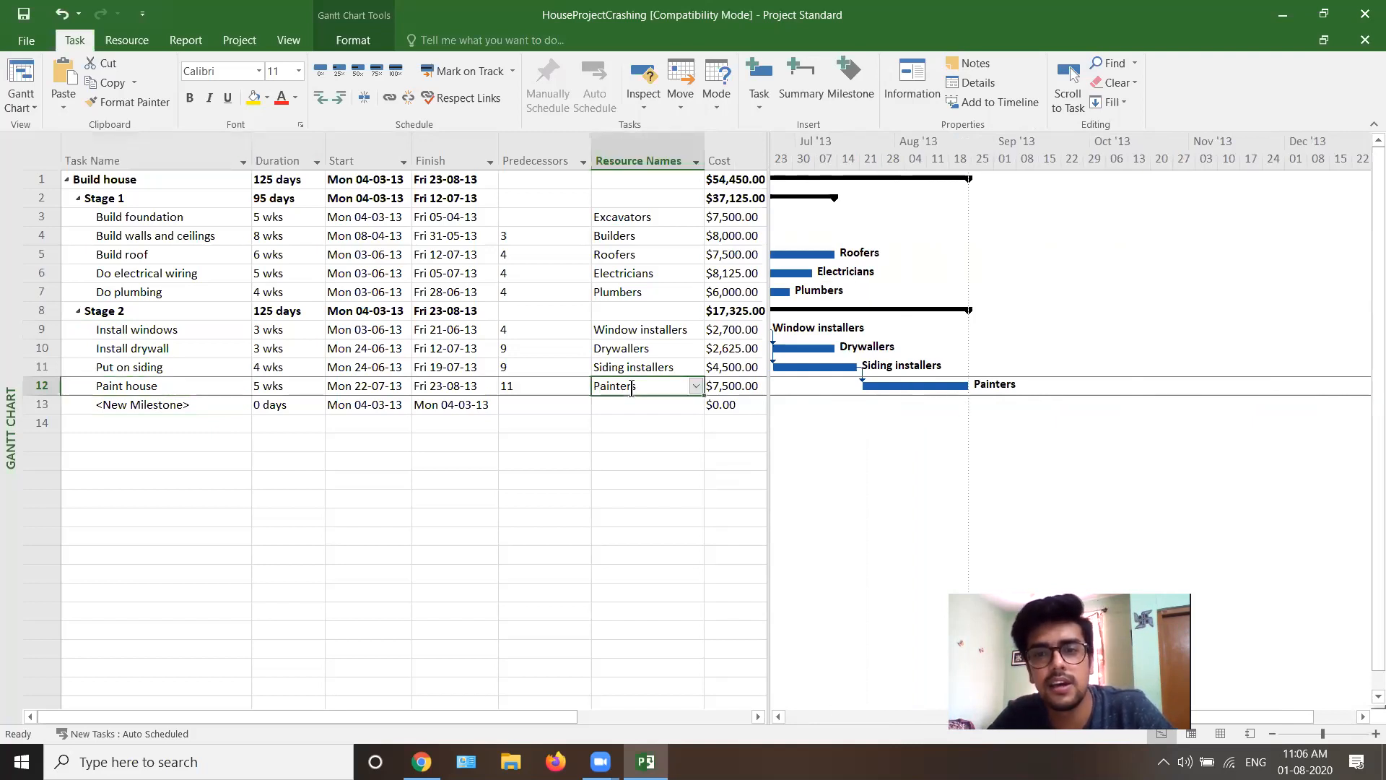